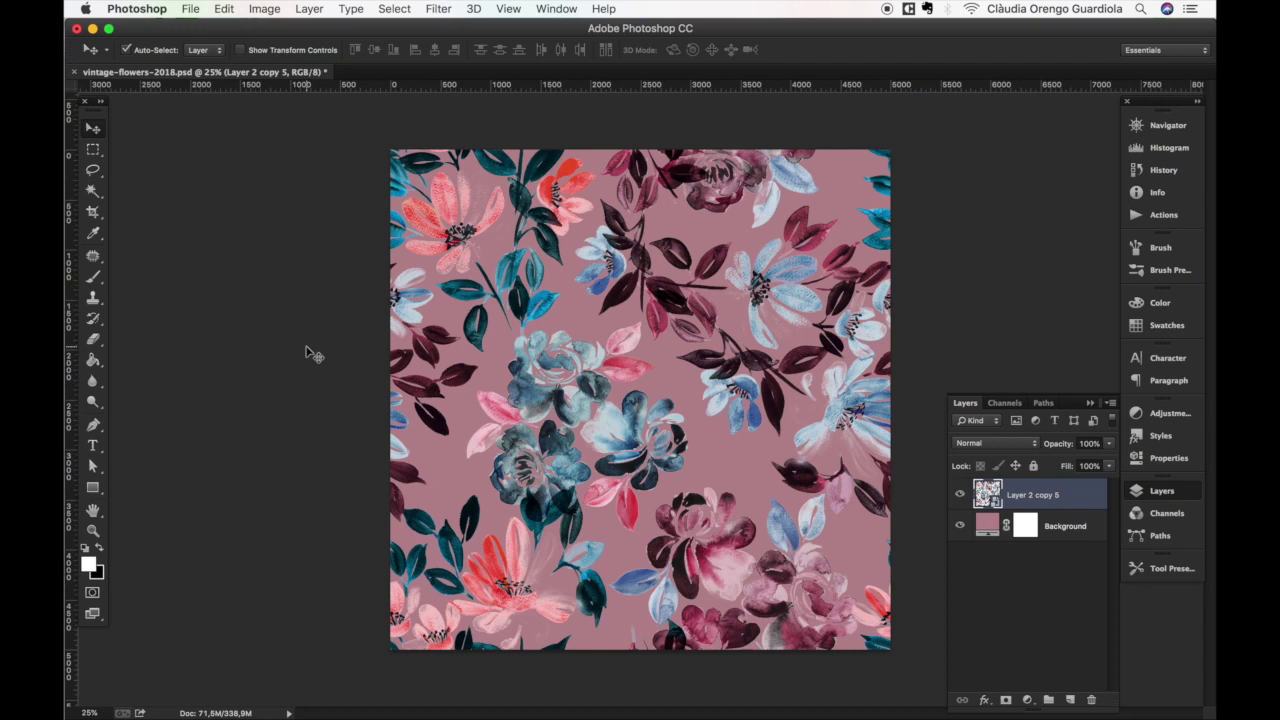
Bring the Finder windows with the toolkit and dark-wedding flower folders in front of Photoshop.
left_click(112, 697)
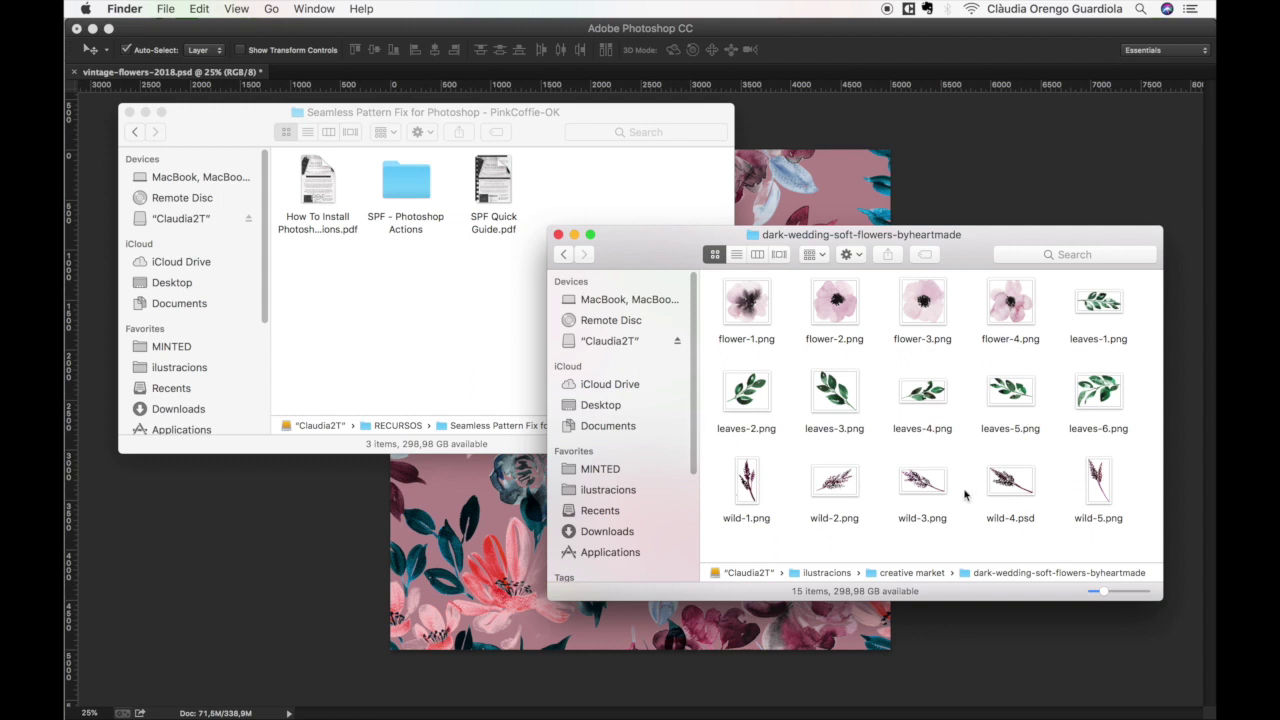
Bring the Seamless Pattern Fix folder, with its two PDF guides and actions folder, to the front.
left_click(506, 328)
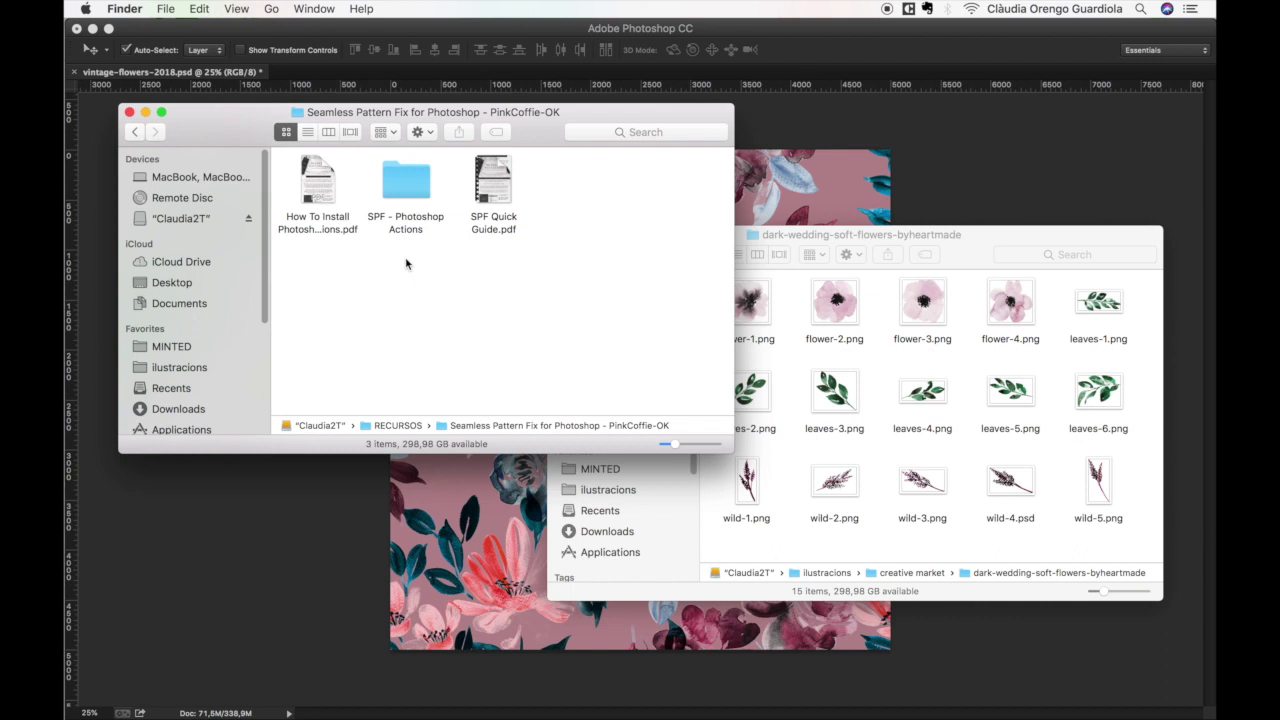
Quick Look the How To Install Photoshop Actions and SPF Quick Guide PDFs.
left_click(318, 182)
key("space")
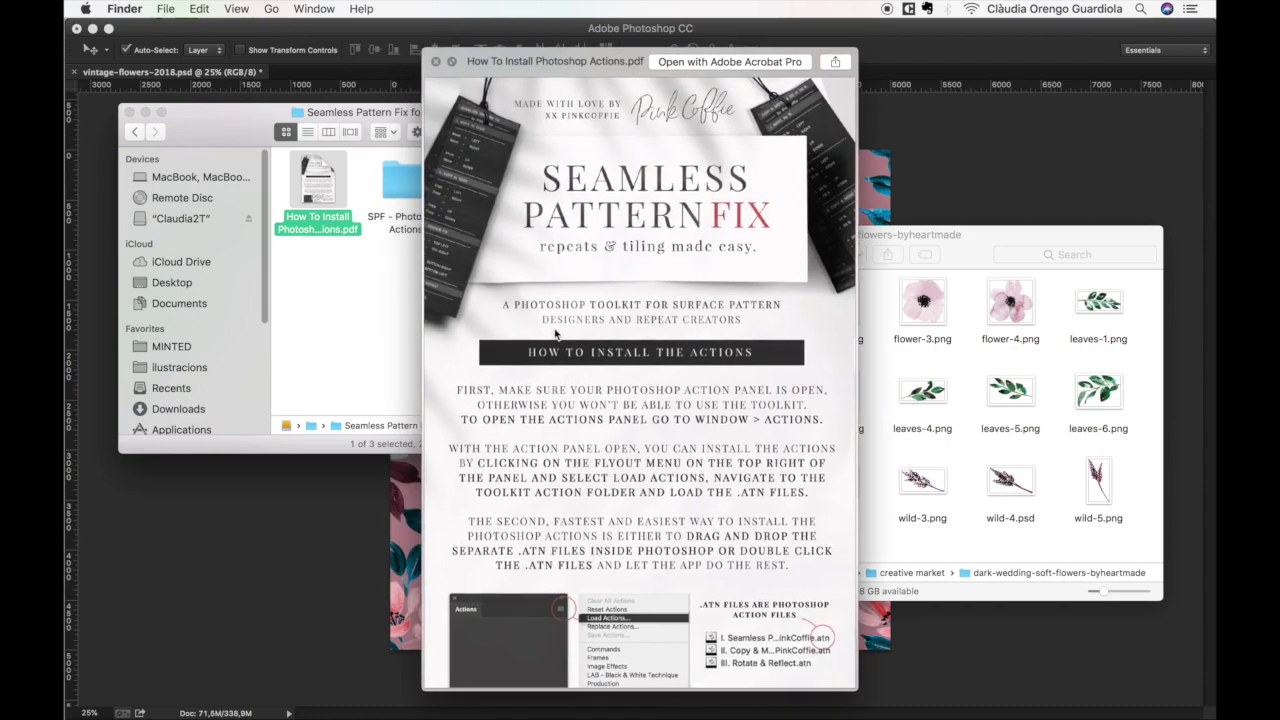
key("space")
key("Right")
key("Right")
key("space")
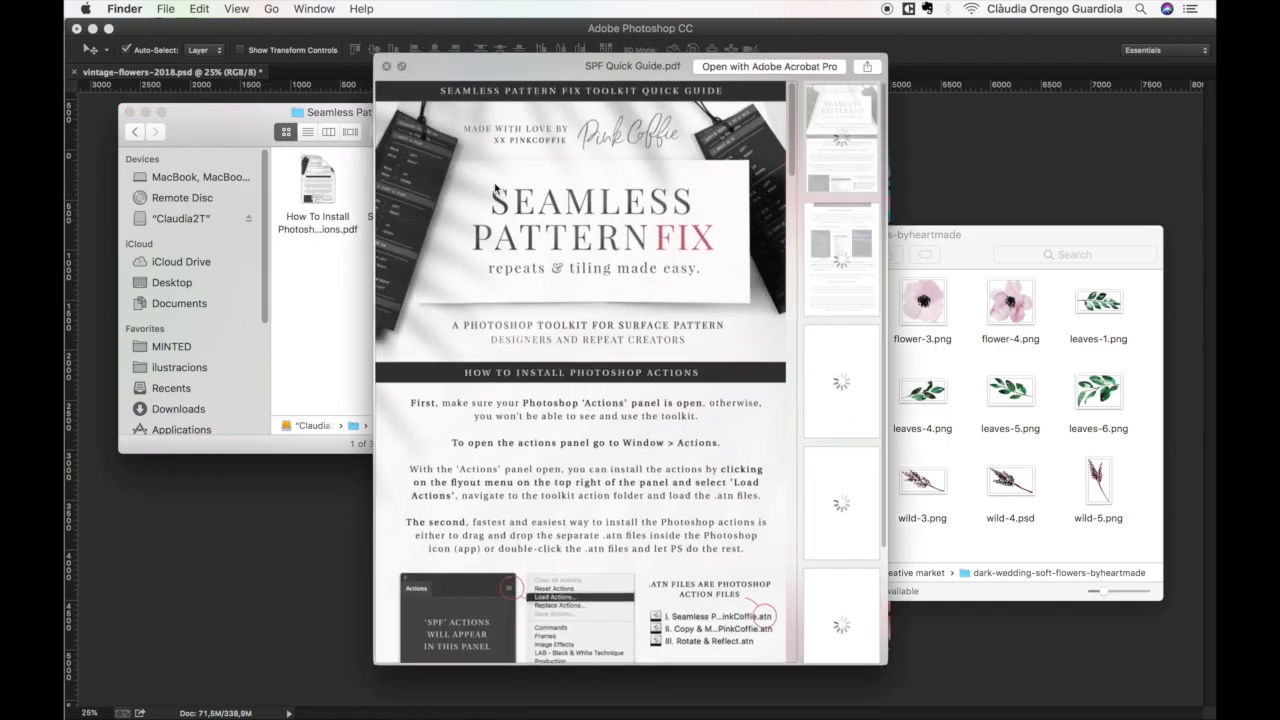
scroll(537, 425, "down", 15)
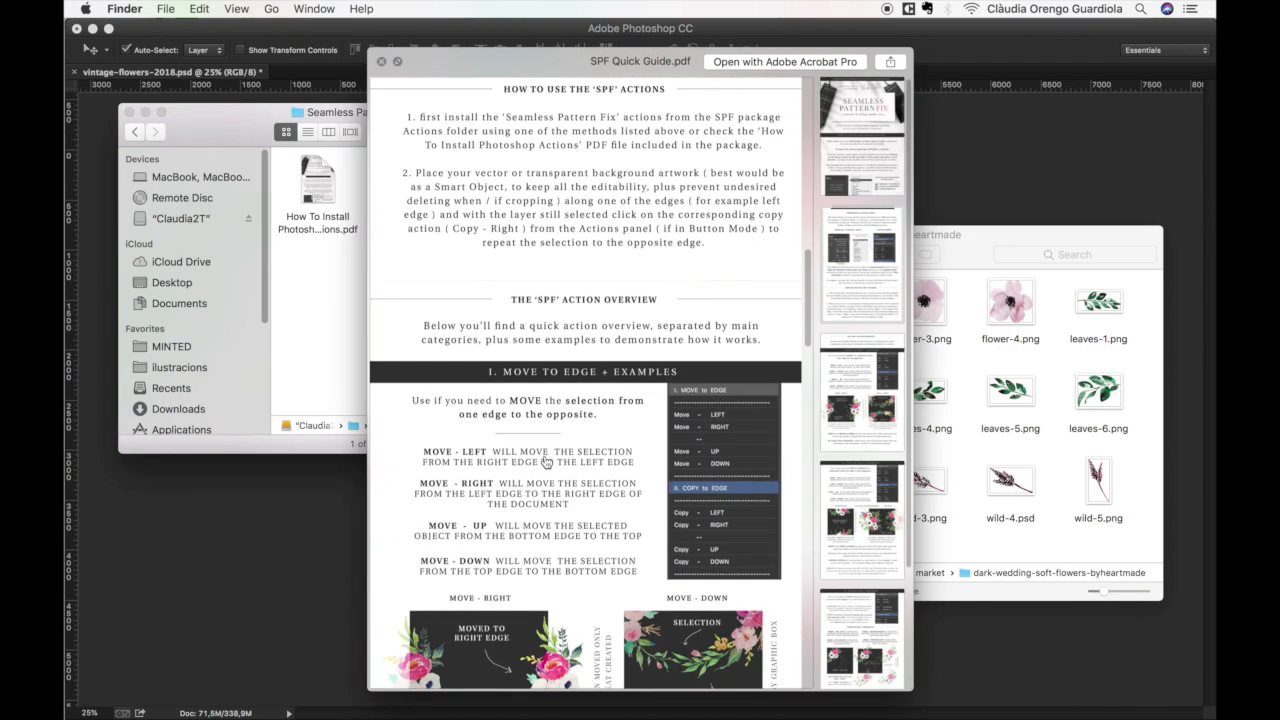
key("space")
Open the SPF - Photoshop Actions folder and select its three .atn action files.
left_click(425, 327)
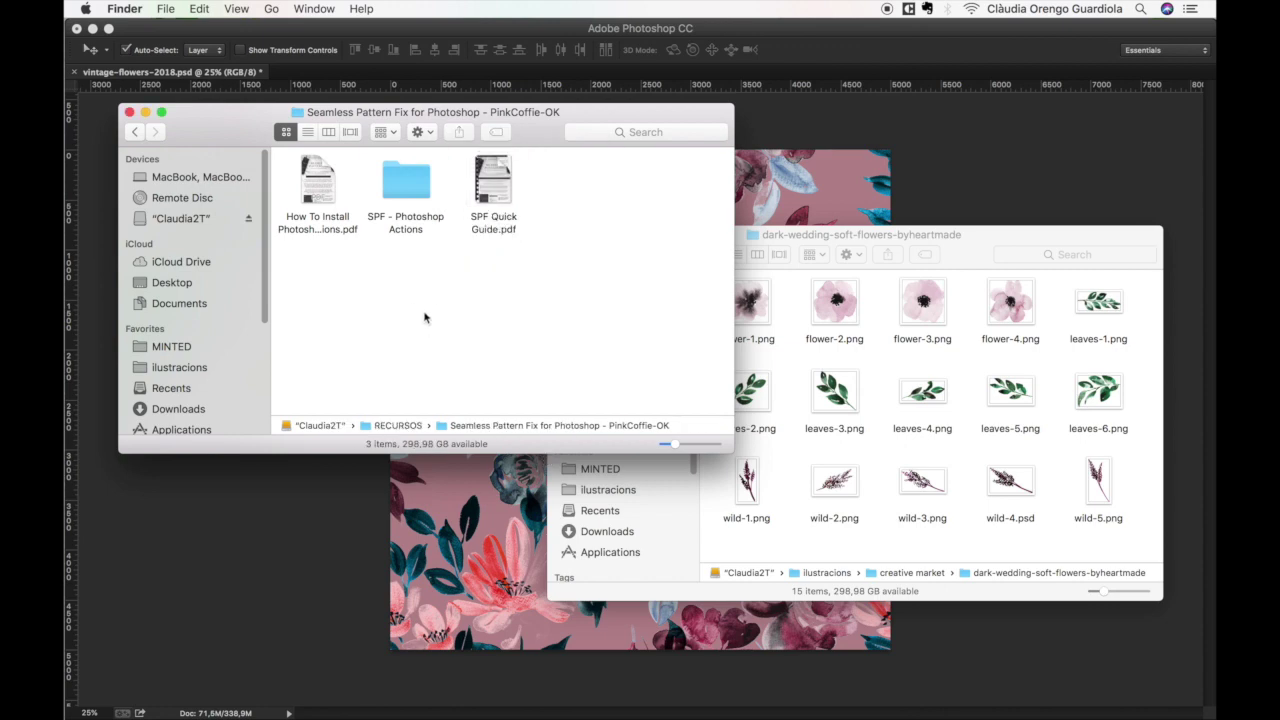
double_click(414, 180)
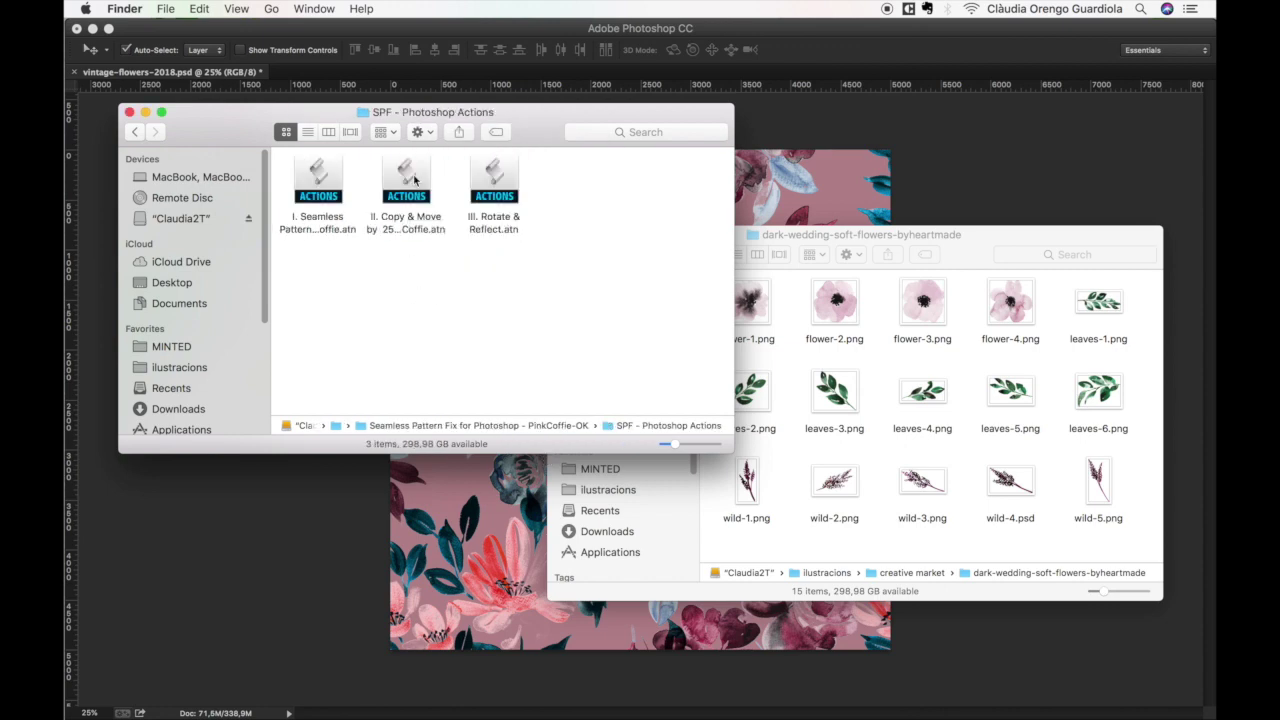
left_click_drag(556, 252, 604, 695)
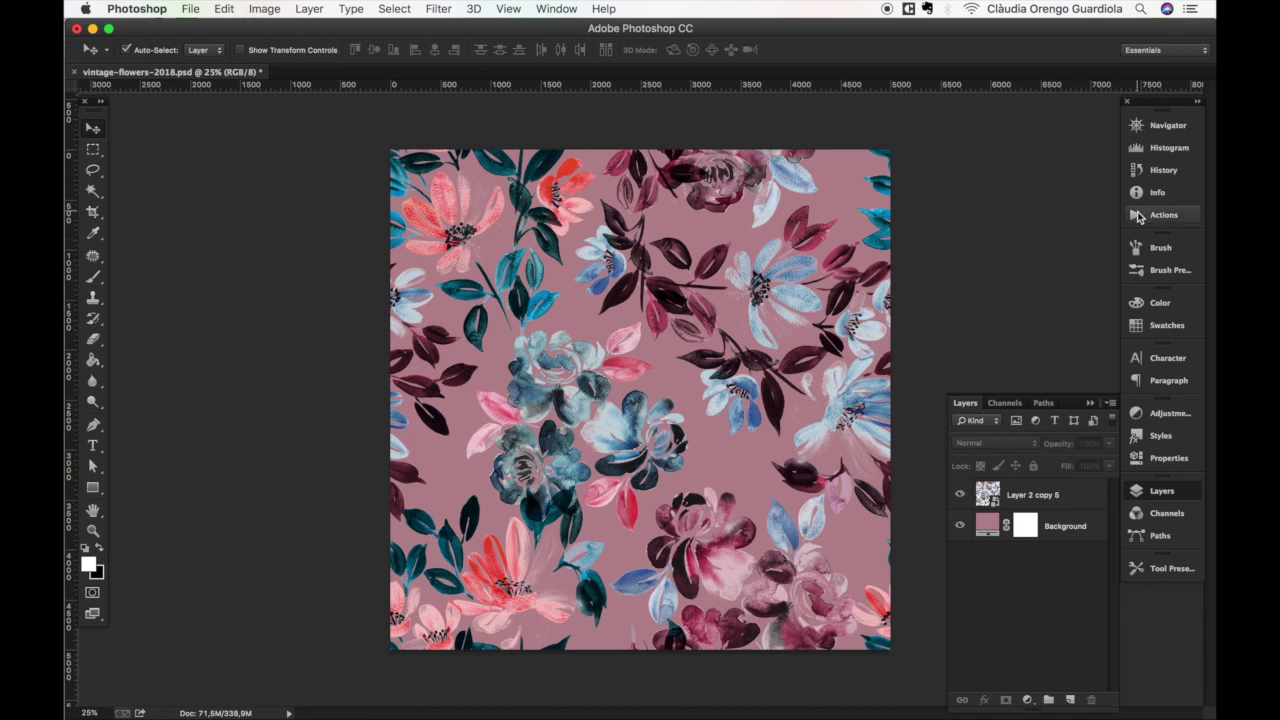
Show the Actions panel and scroll through its action sets.
left_click(1141, 222)
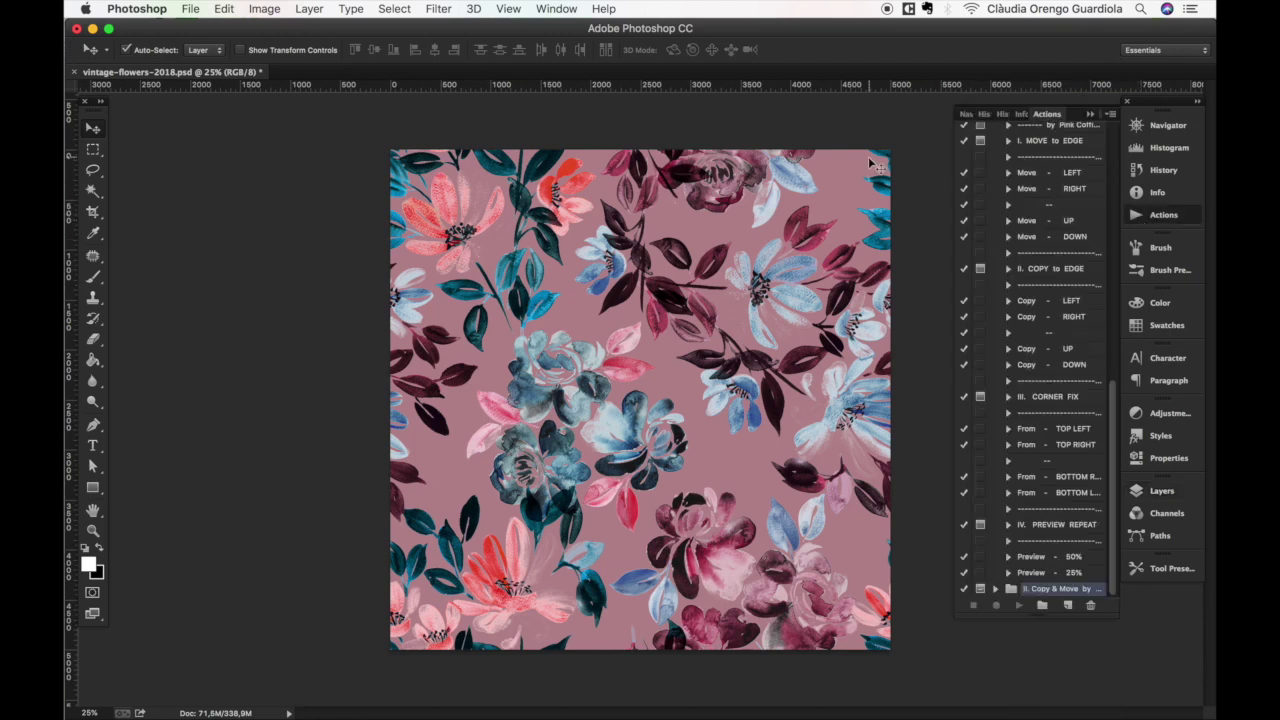
left_click(552, 9)
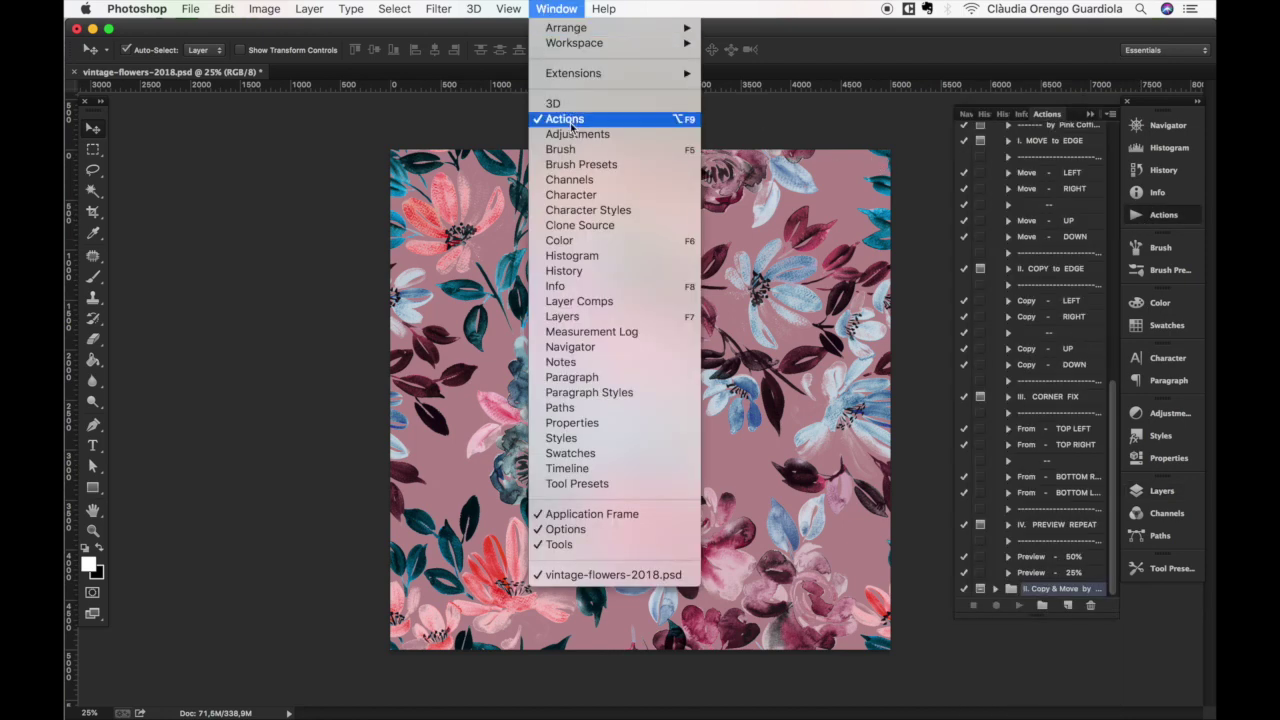
left_click(1051, 306)
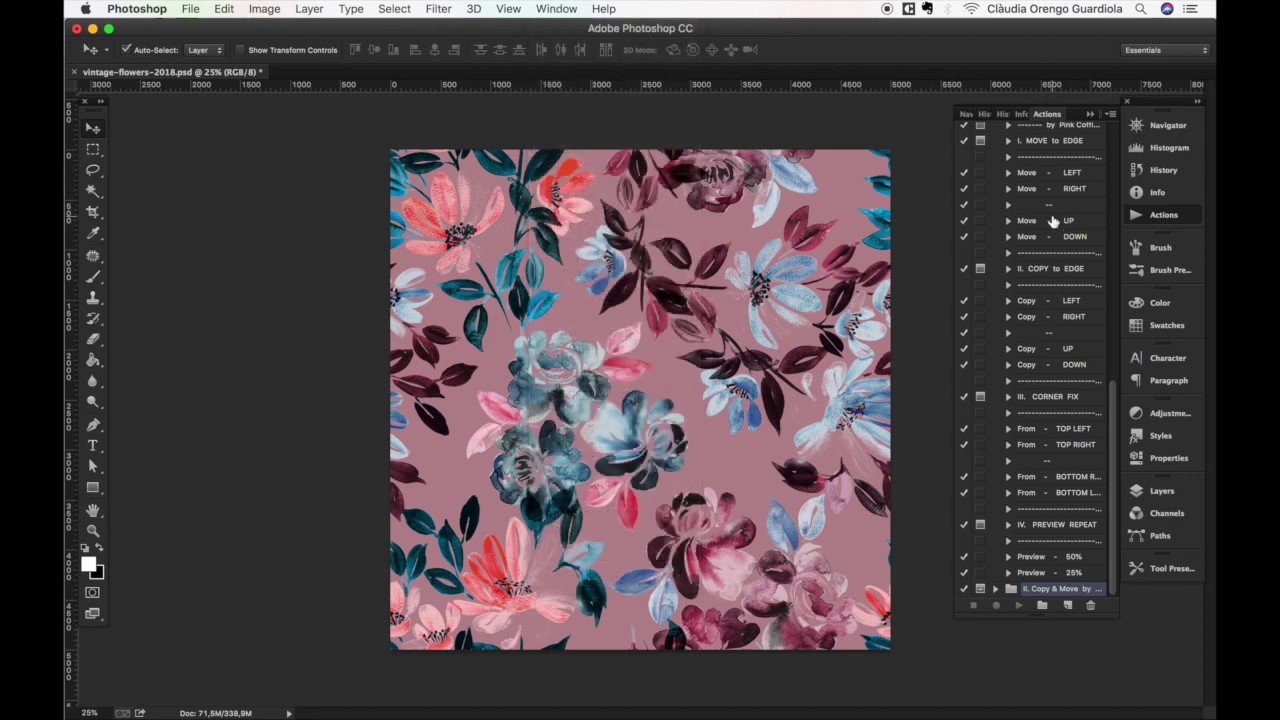
scroll(1041, 350, "up", 5)
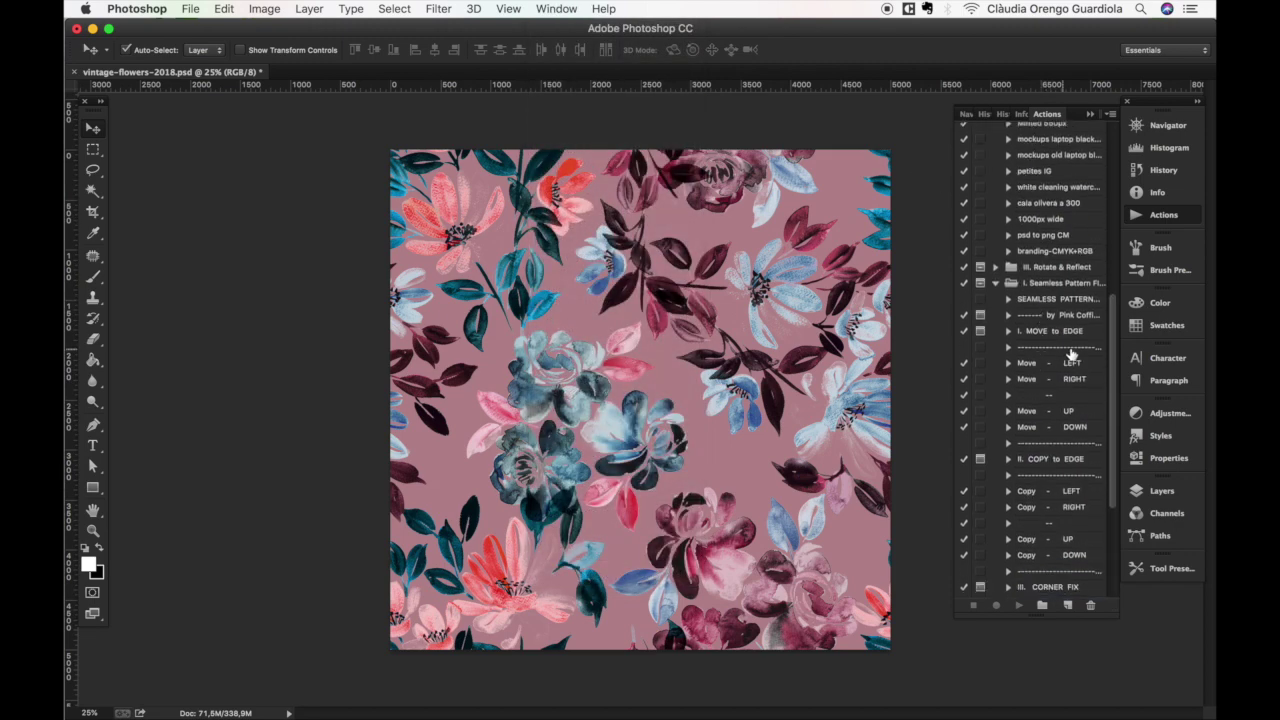
left_click_drag(1113, 348, 1110, 205)
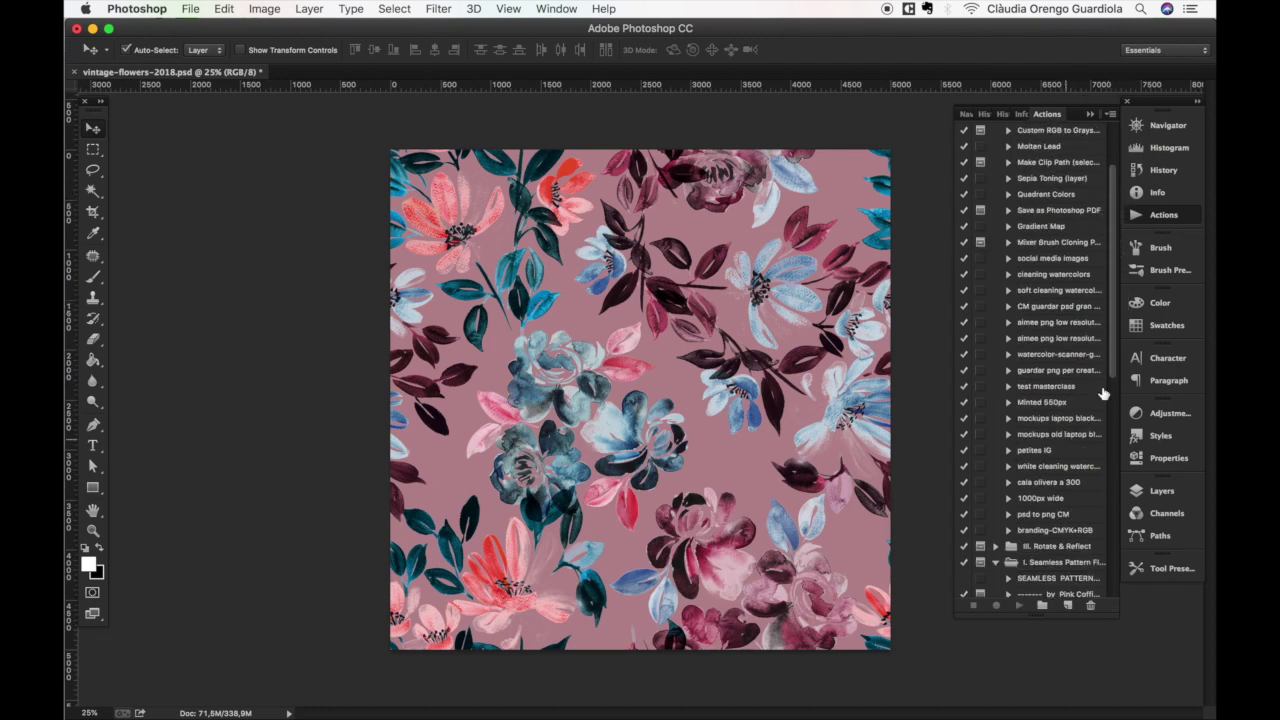
left_click_drag(1117, 360, 1114, 514)
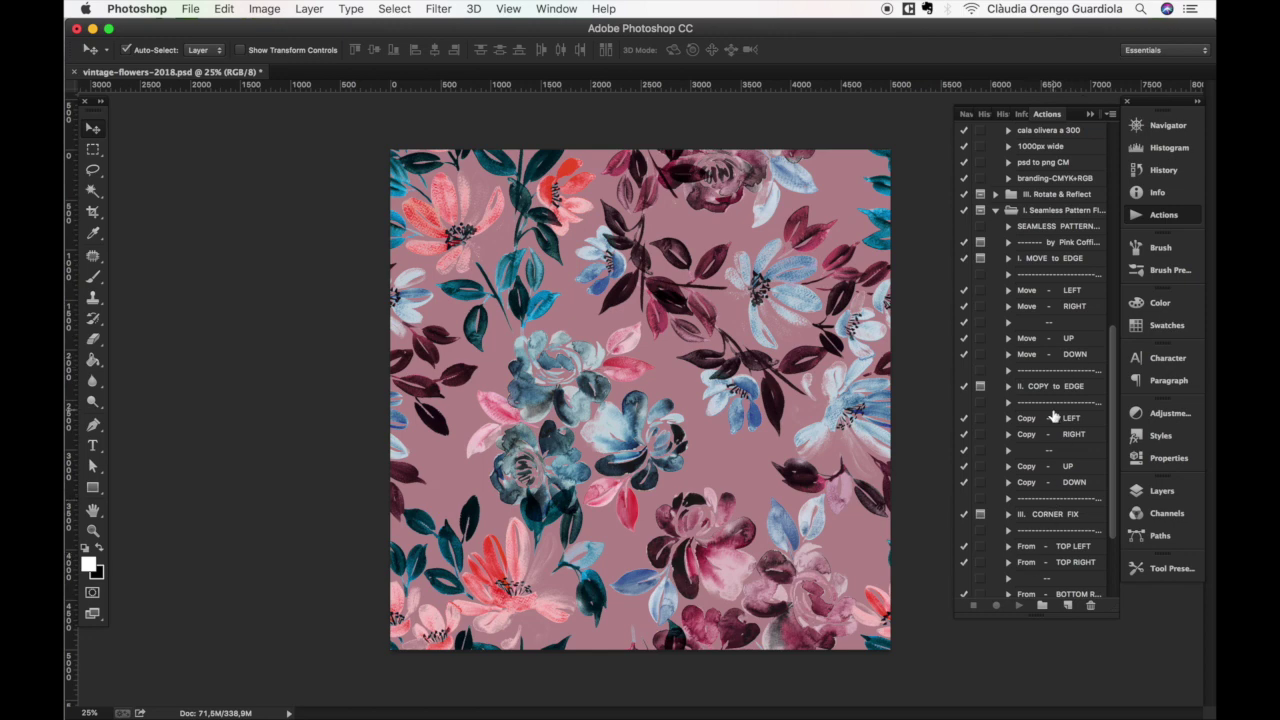
Switch the Actions panel to Button Mode and close the vintage-flowers-2018 document.
left_click(1113, 115)
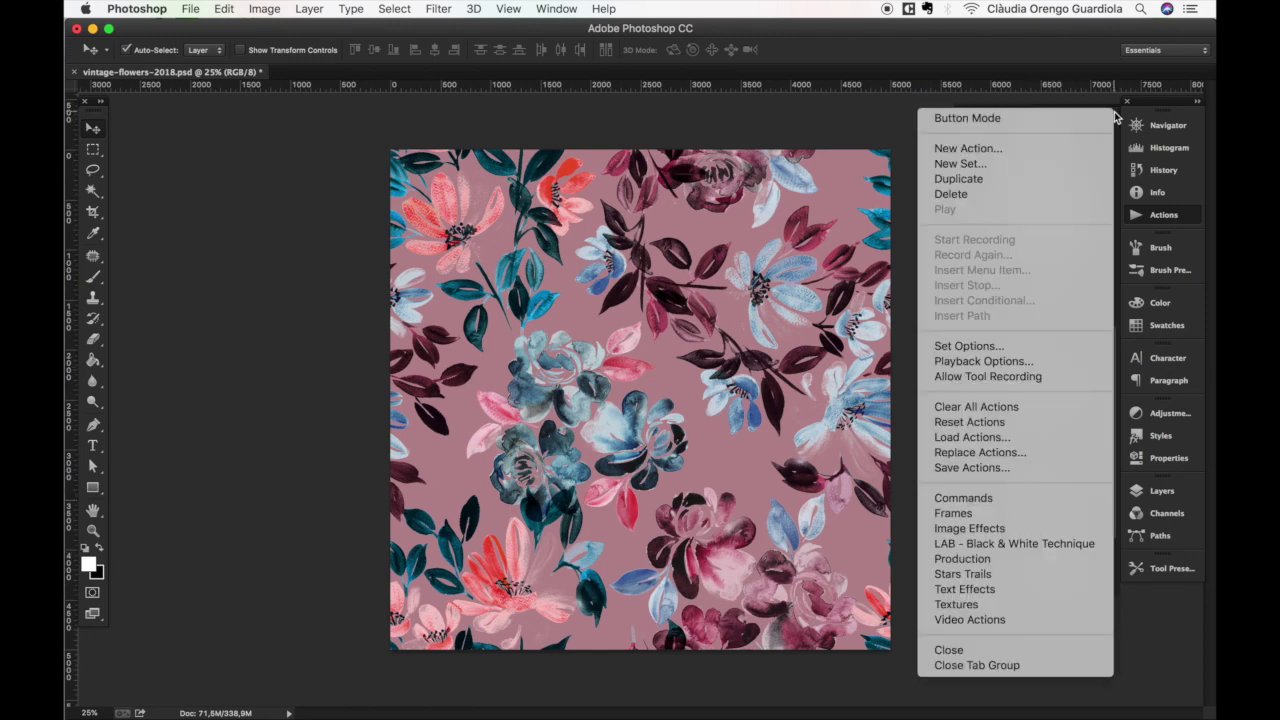
left_click(1063, 120)
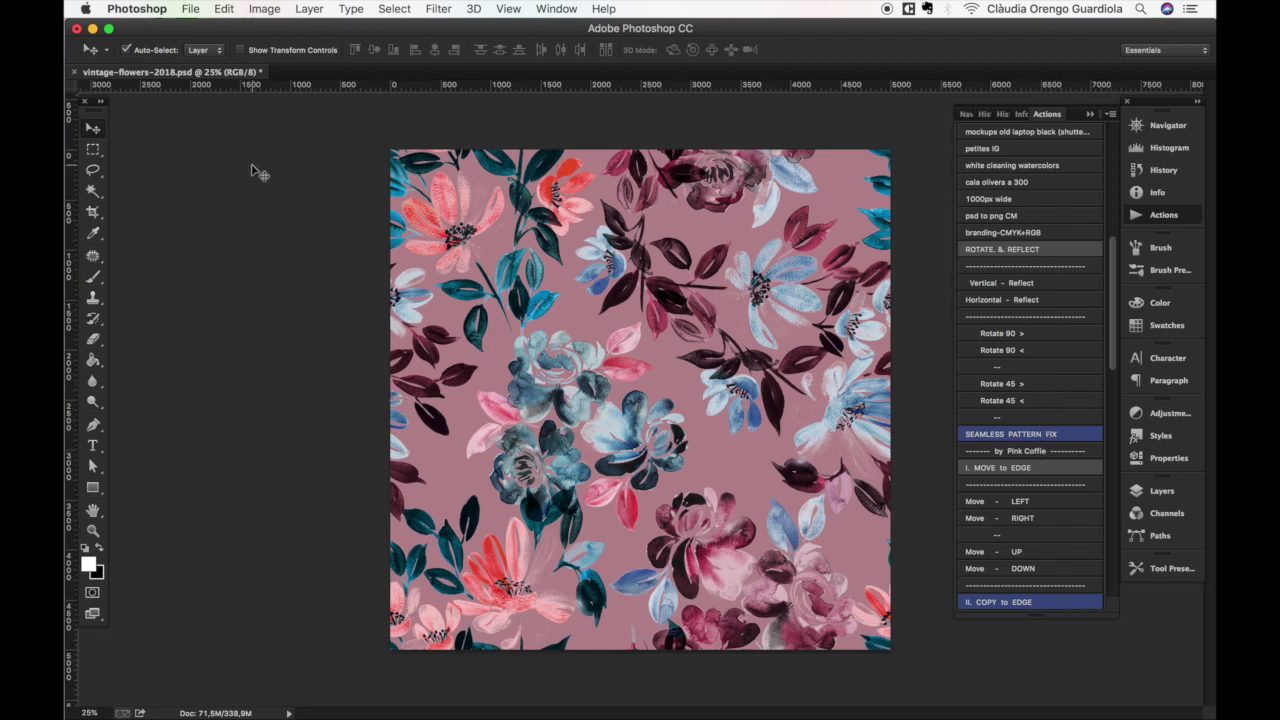
left_click(73, 72)
Discard the vintage-flowers-2018 changes and start a new document named quick-pattern.
left_click(590, 264)
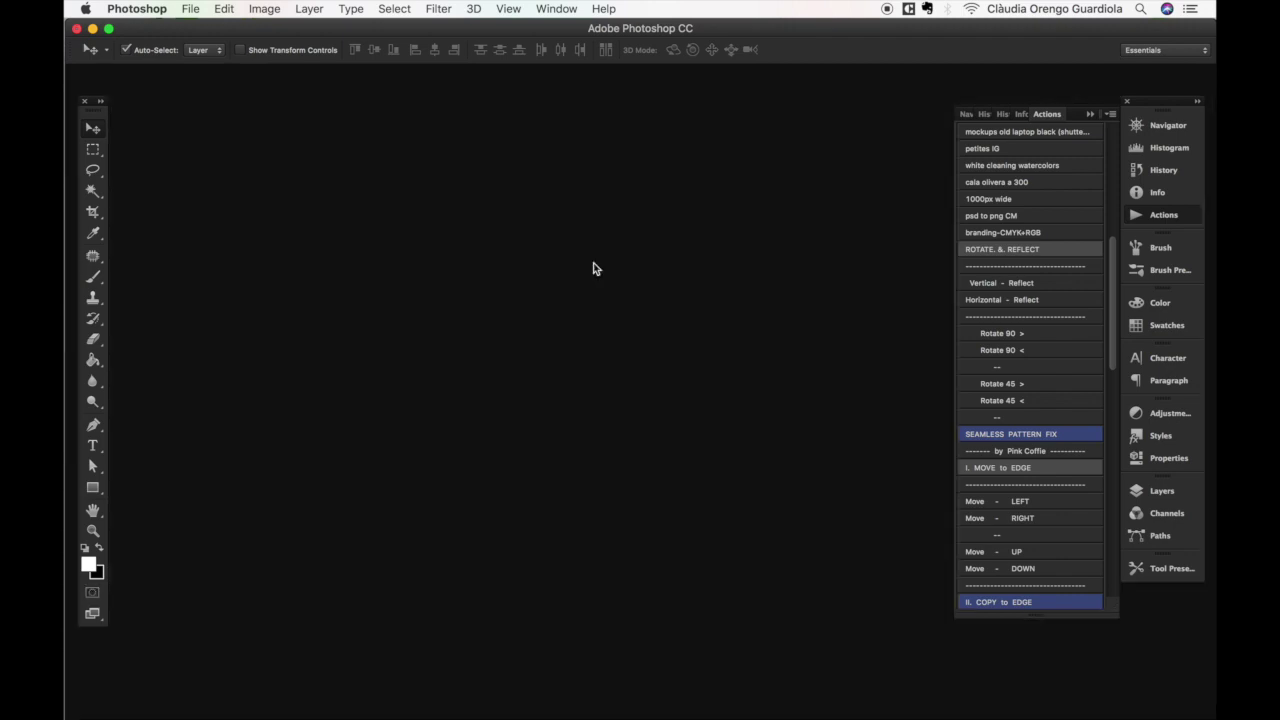
key("super+n")
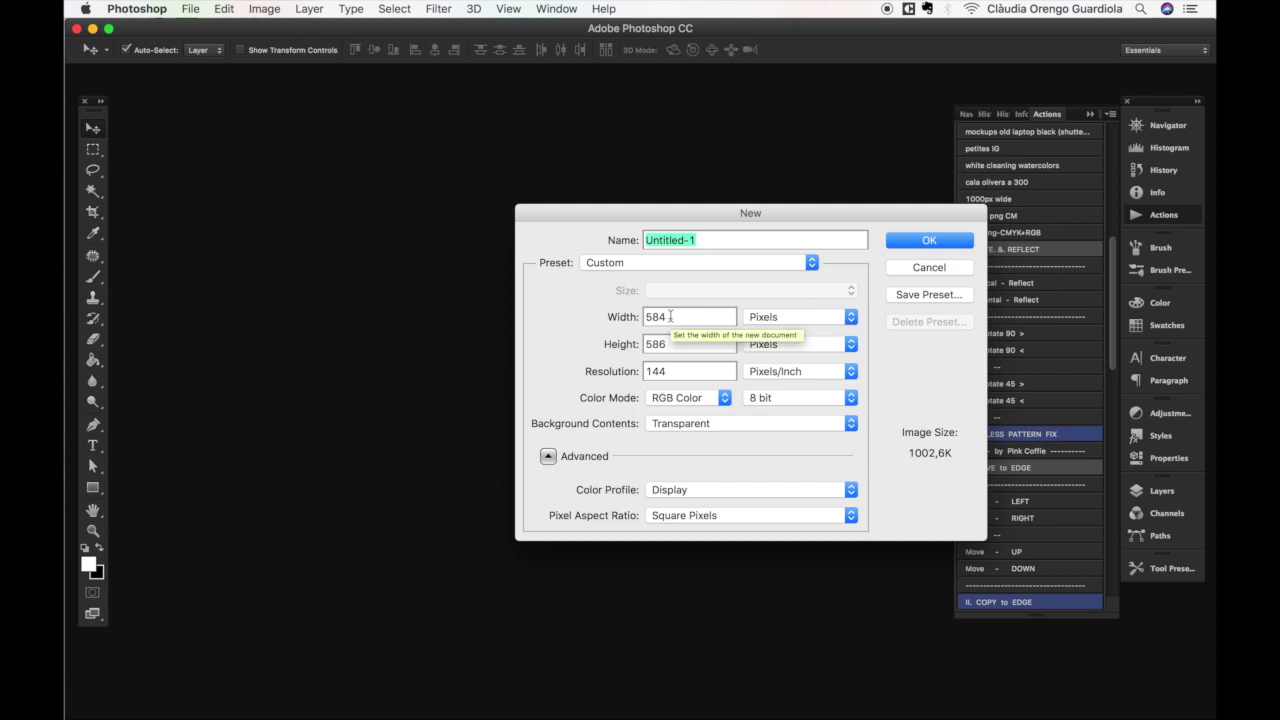
type("quick-pattern")
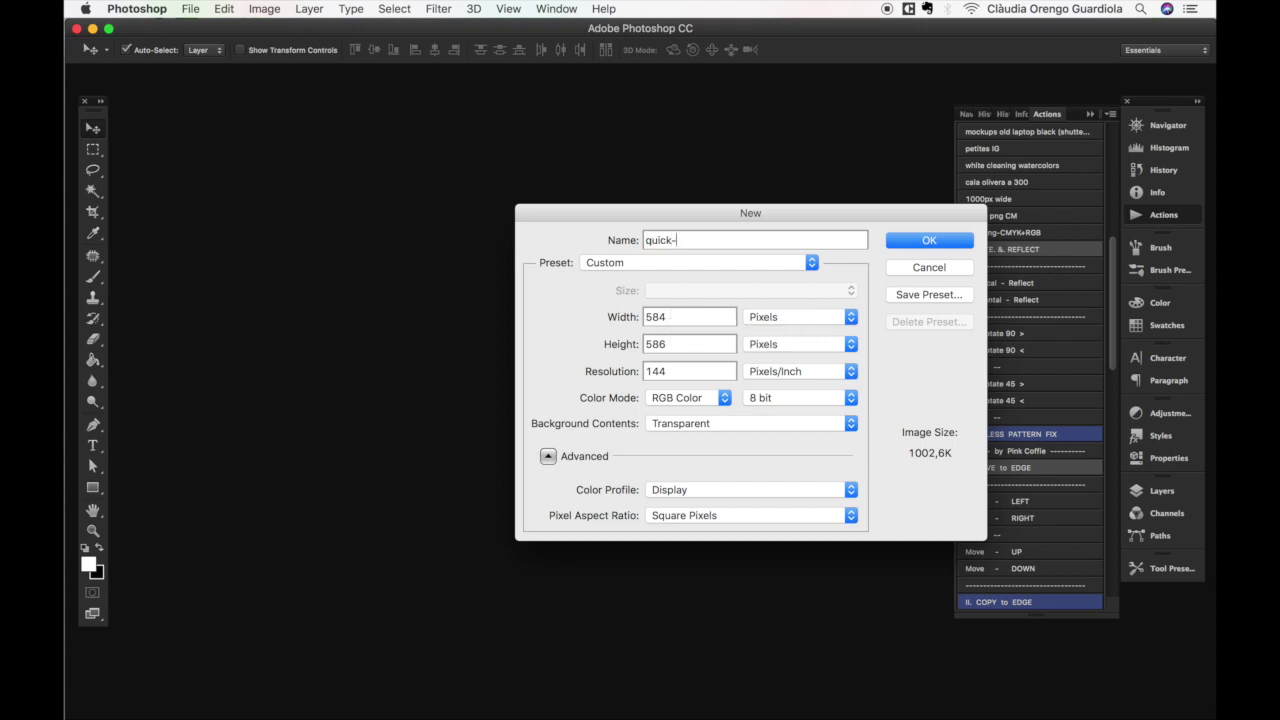
left_click(668, 316)
Make quick-pattern 5000×5000 px at 300 ppi and fill its canvas white.
double_click(668, 316)
type("5000")
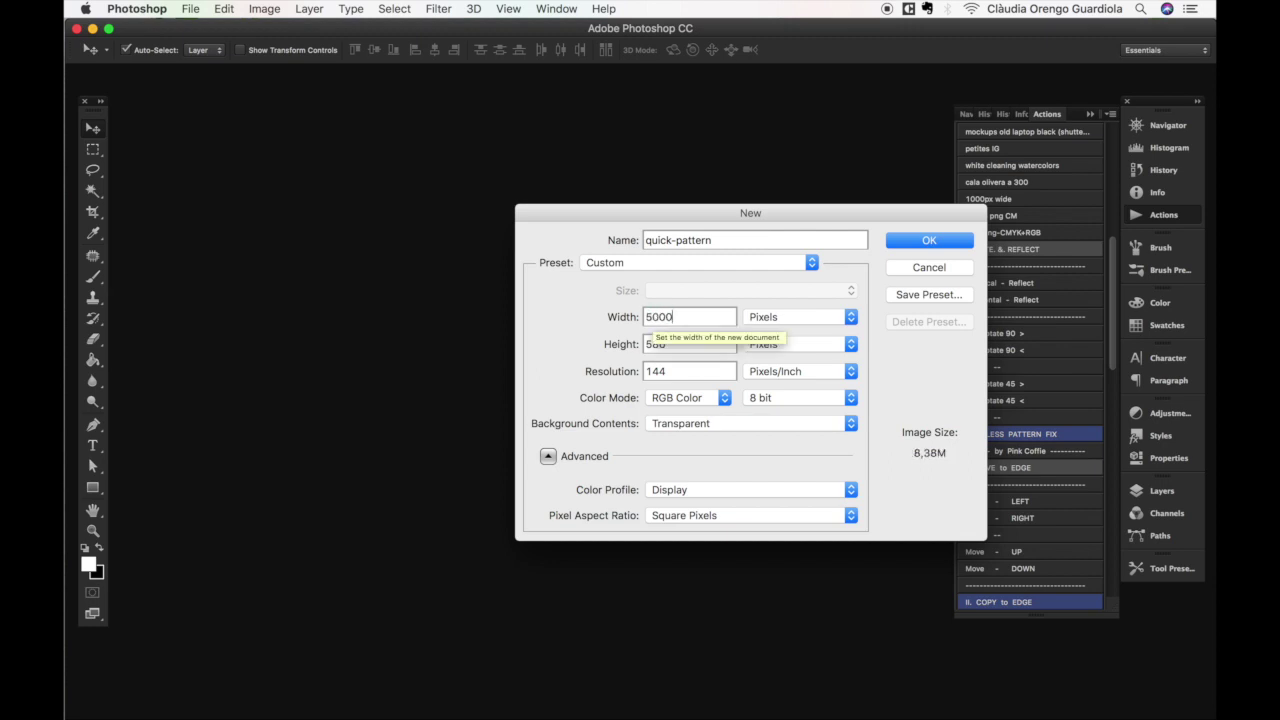
key("Tab")
type("5000")
key("Tab")
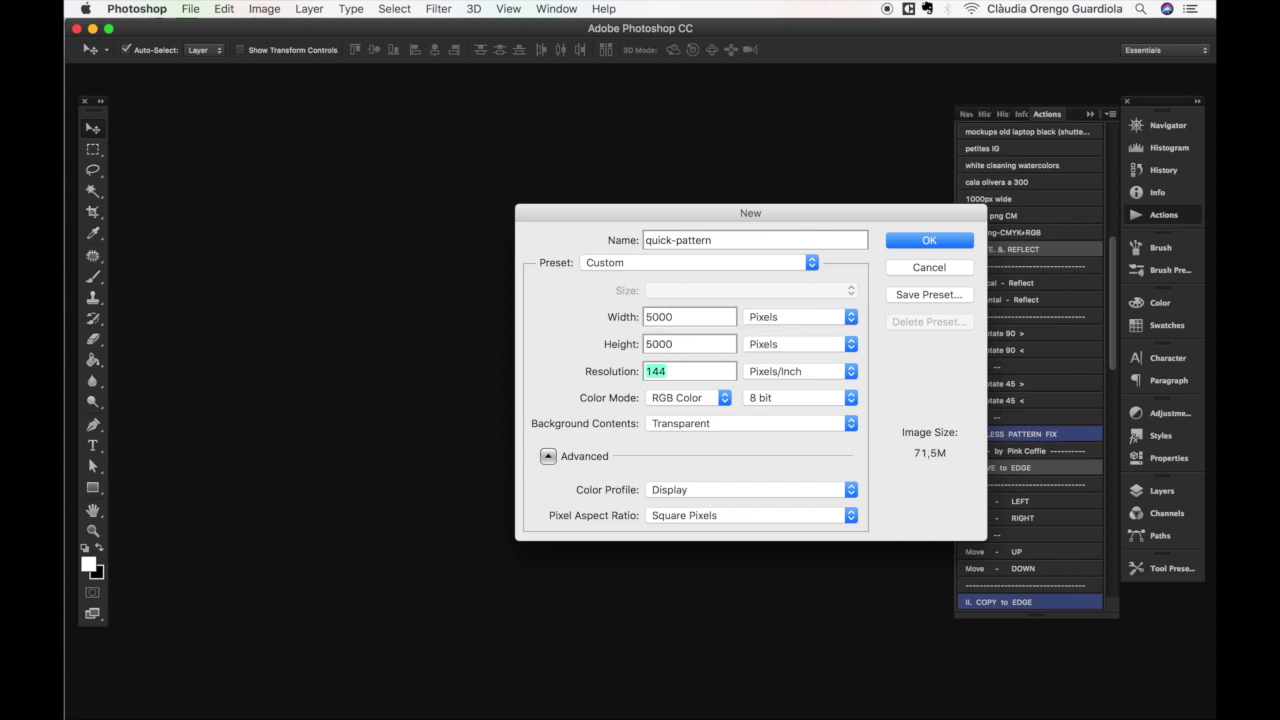
type("300")
key("Return")
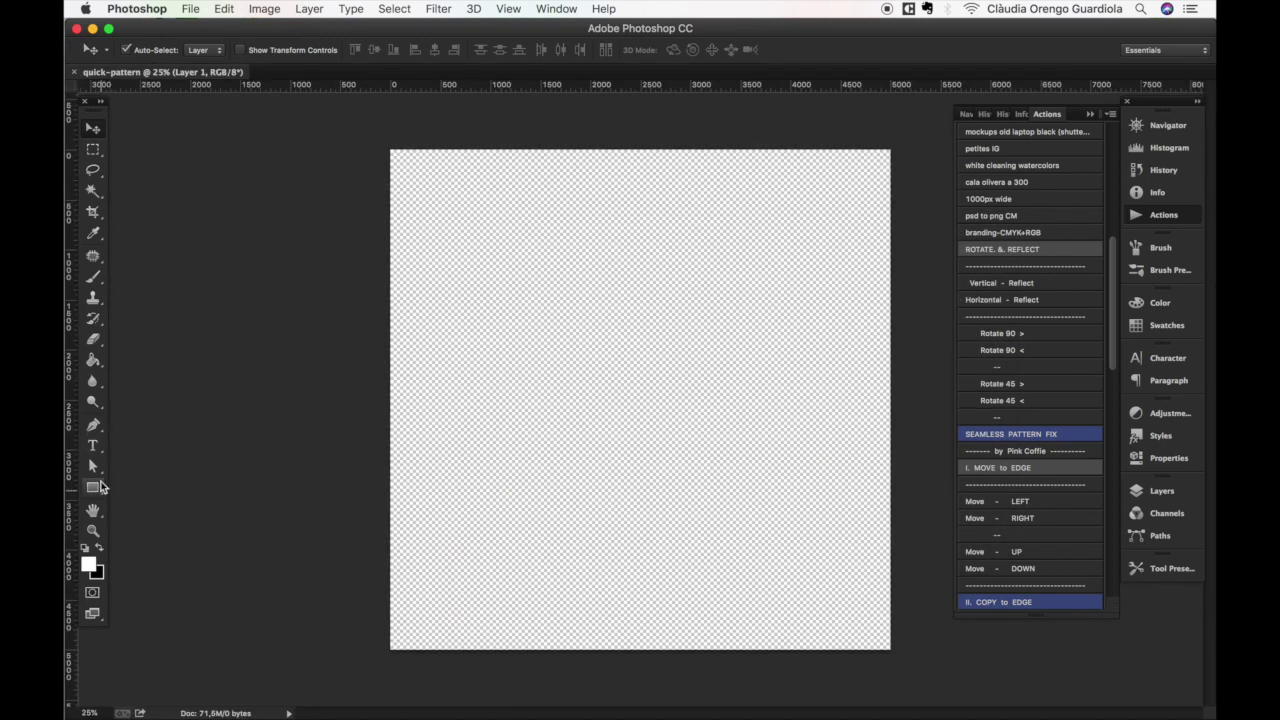
left_click(93, 359)
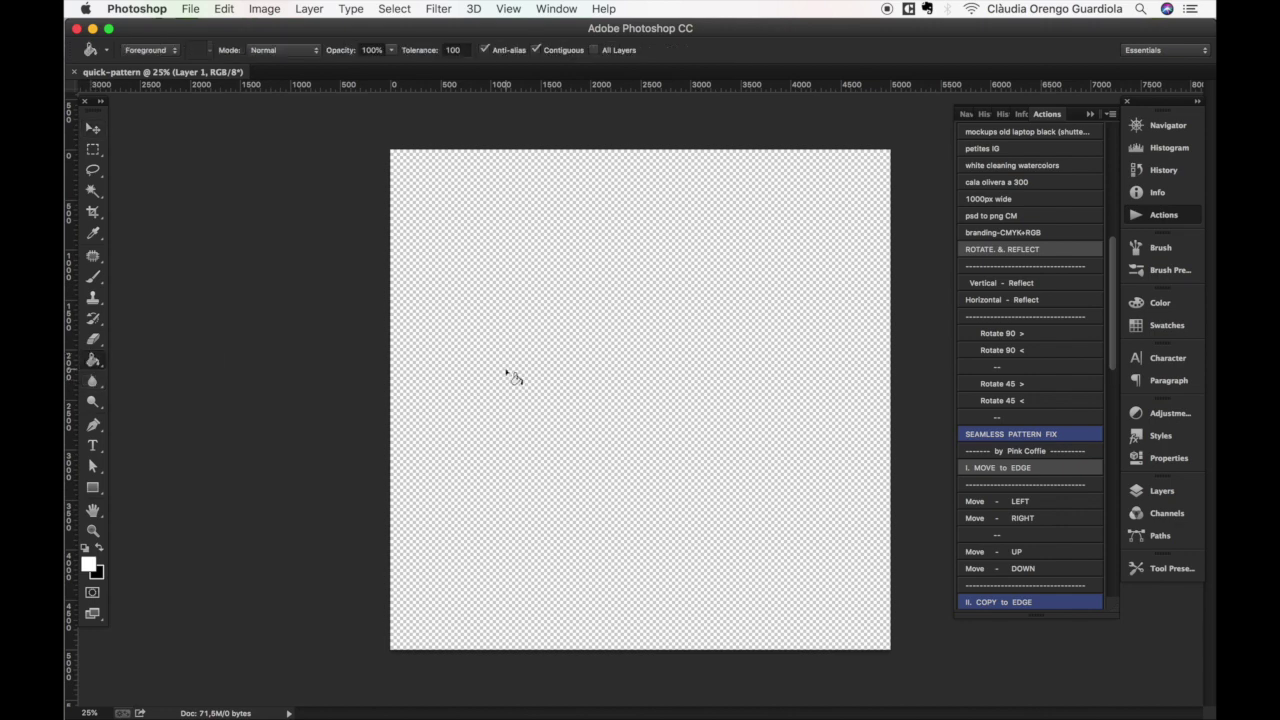
left_click(485, 333)
Drag all 15 flower, leaves and wild PNGs from the dark-wedding folder into quick-pattern.
key("v")
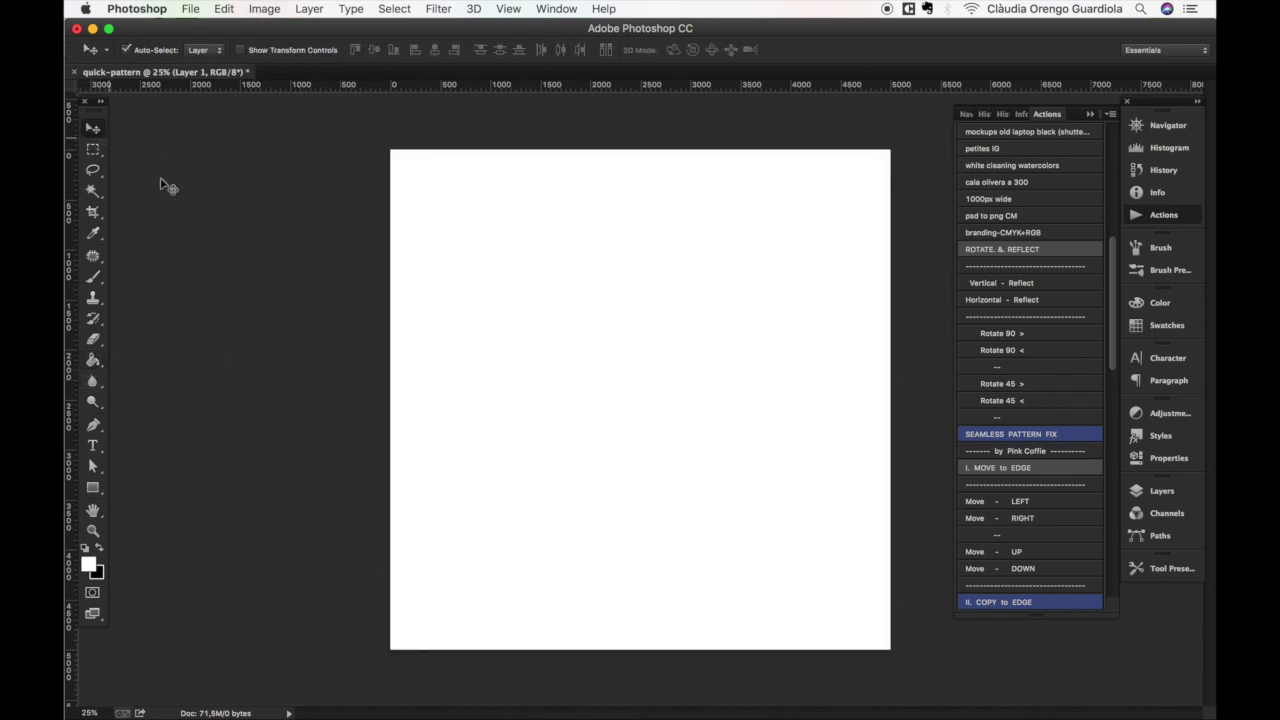
mouse_move(413, 686)
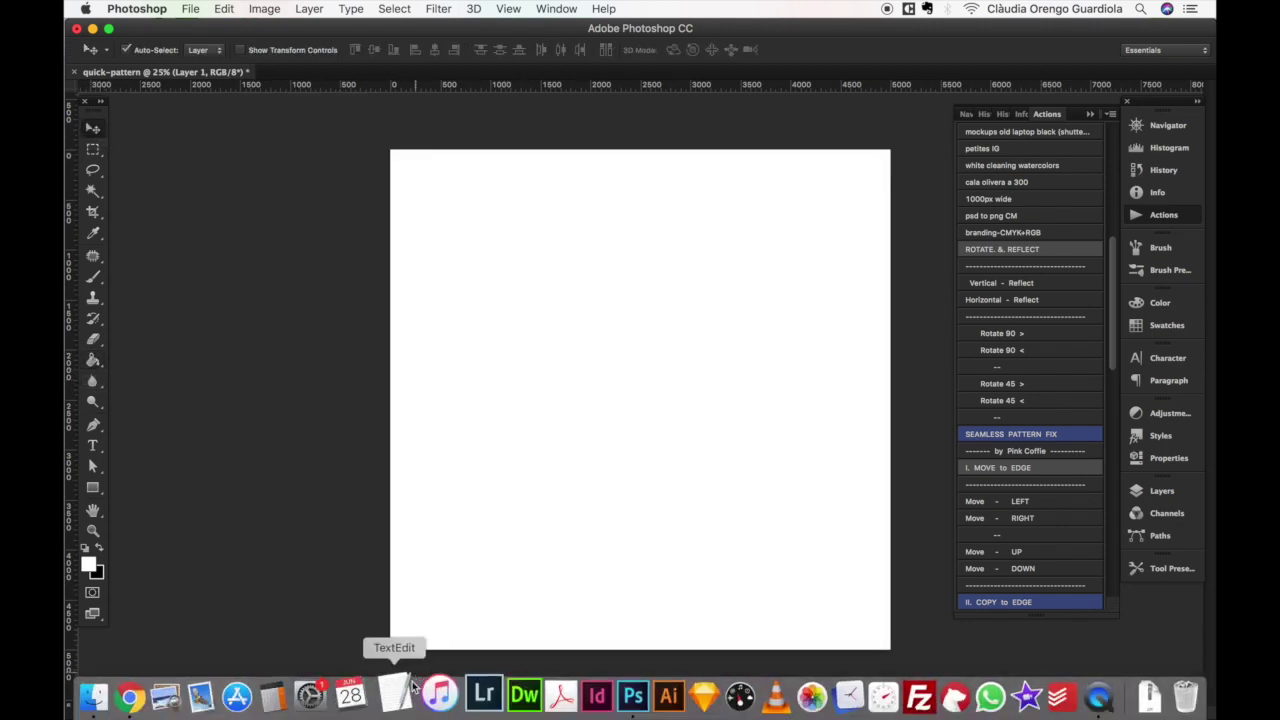
left_click(93, 697)
left_click(882, 567)
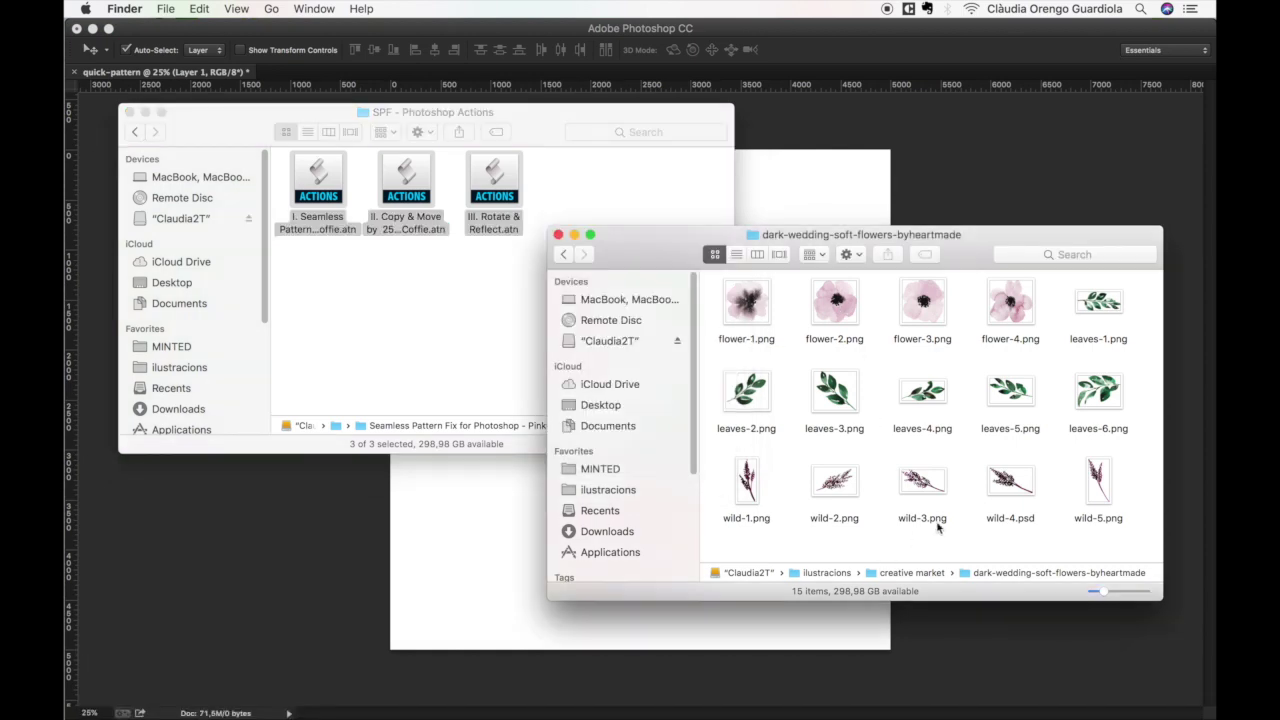
left_click_drag(714, 548, 537, 515)
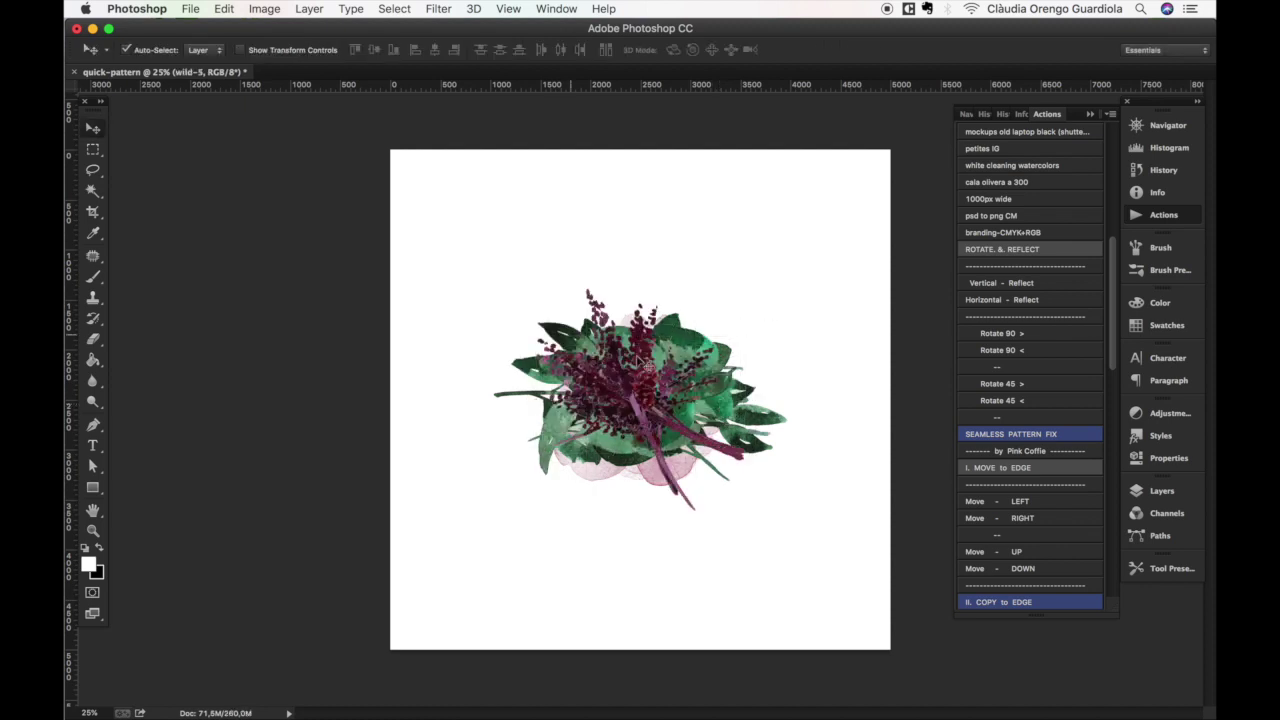
left_click(1160, 491)
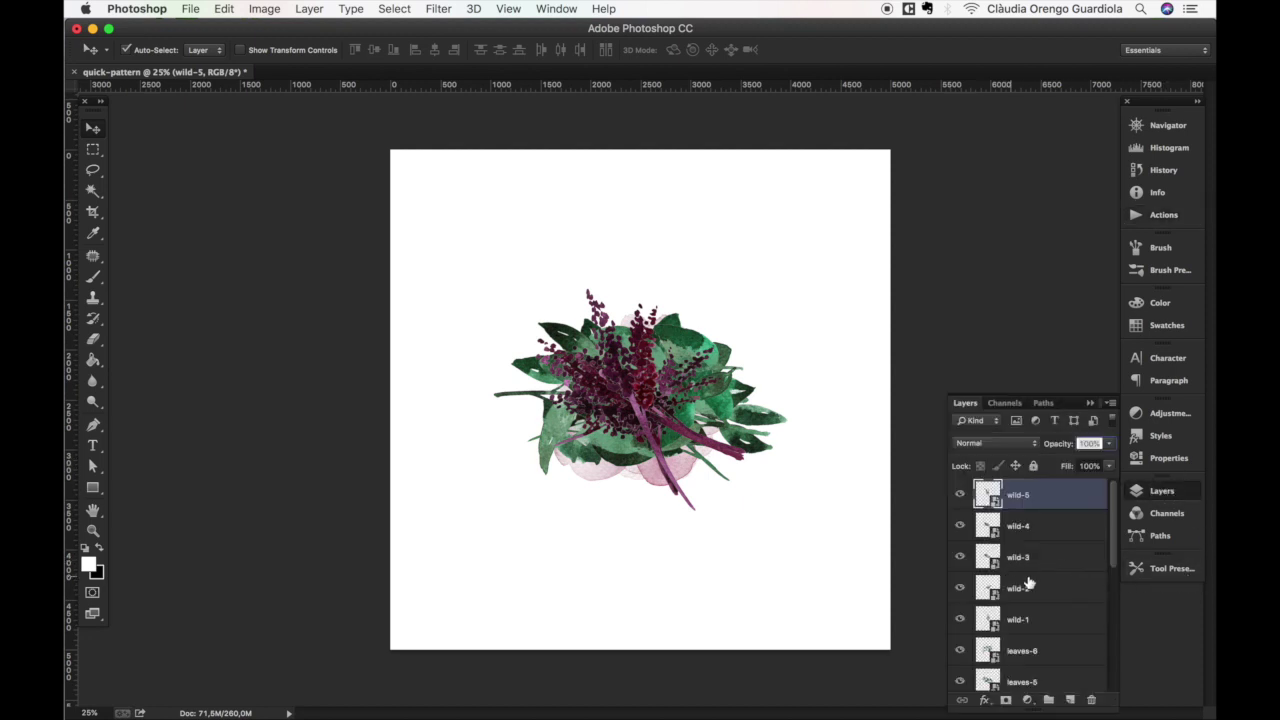
Rasterize all placed layers and scale the artwork down to about 52%.
left_click_drag(1113, 548, 1108, 691)
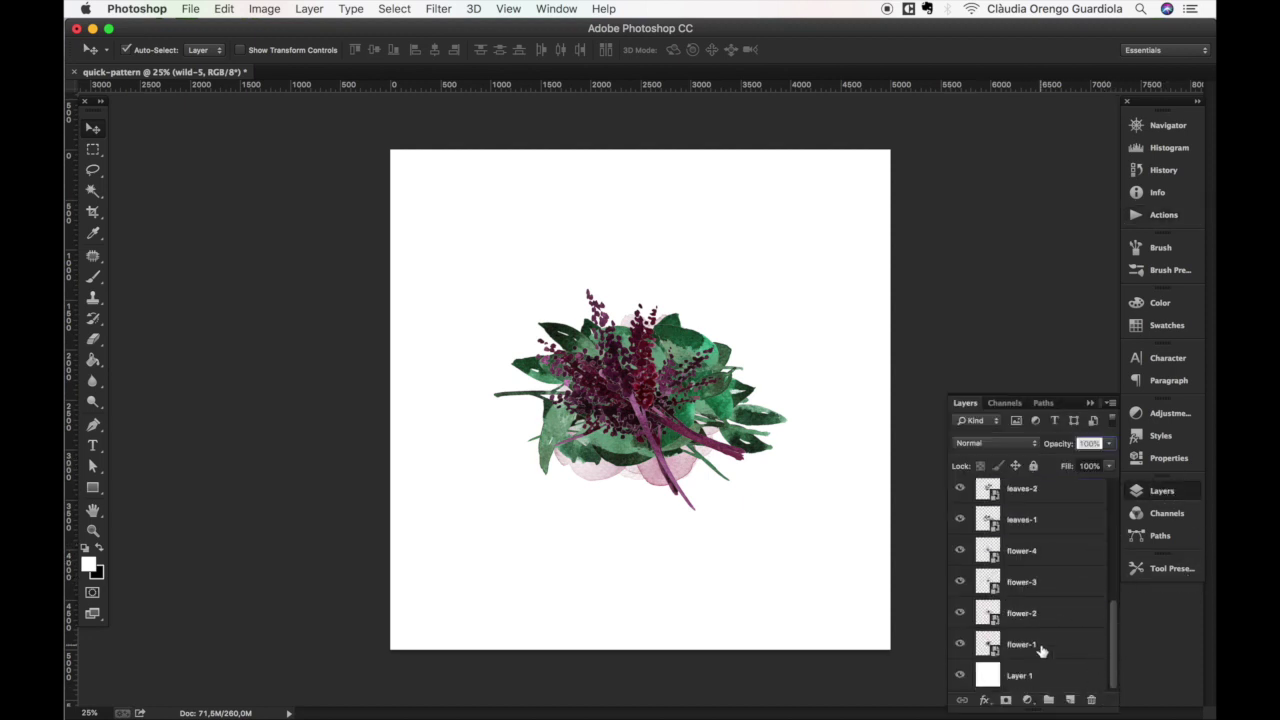
left_click(1043, 646, "shift")
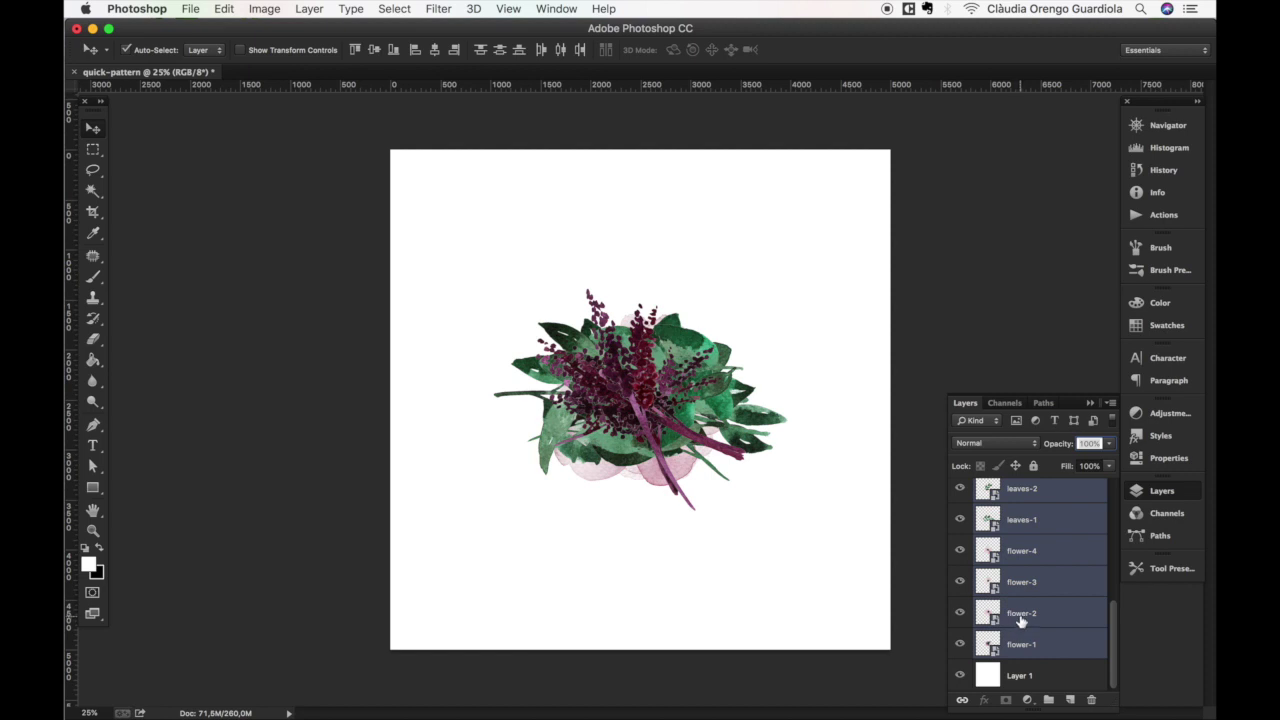
right_click(1032, 560)
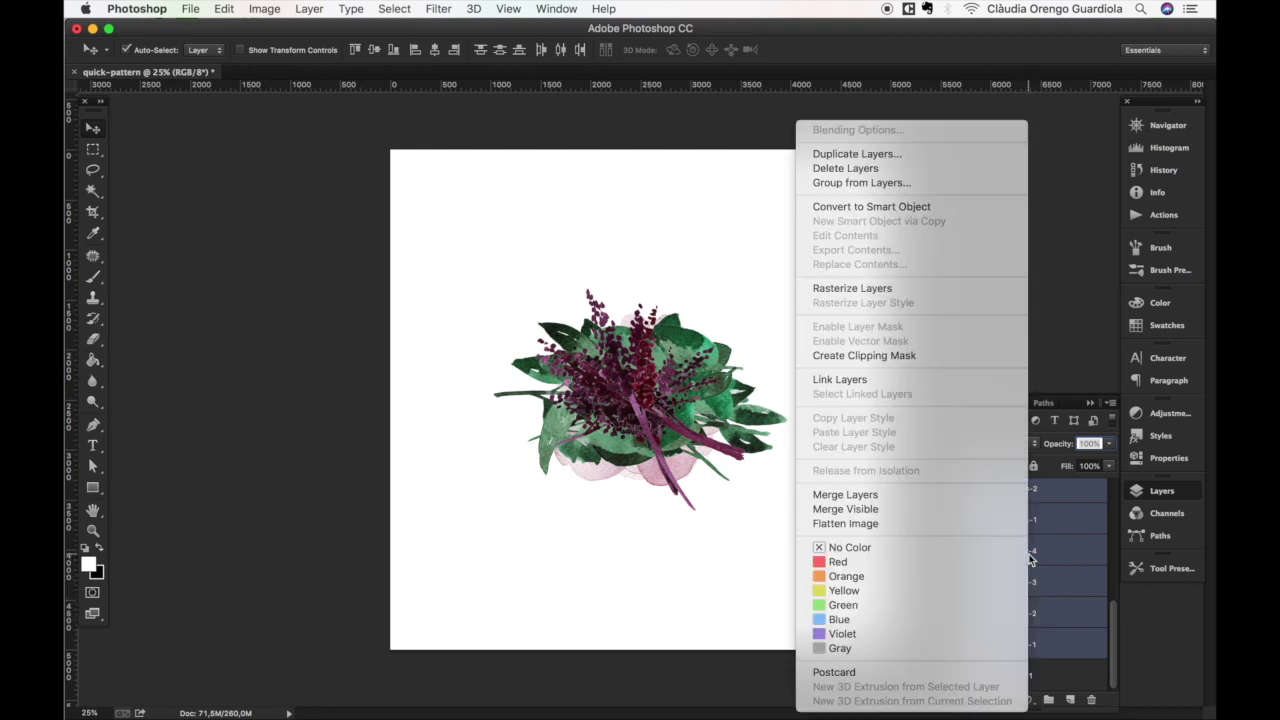
left_click(876, 290)
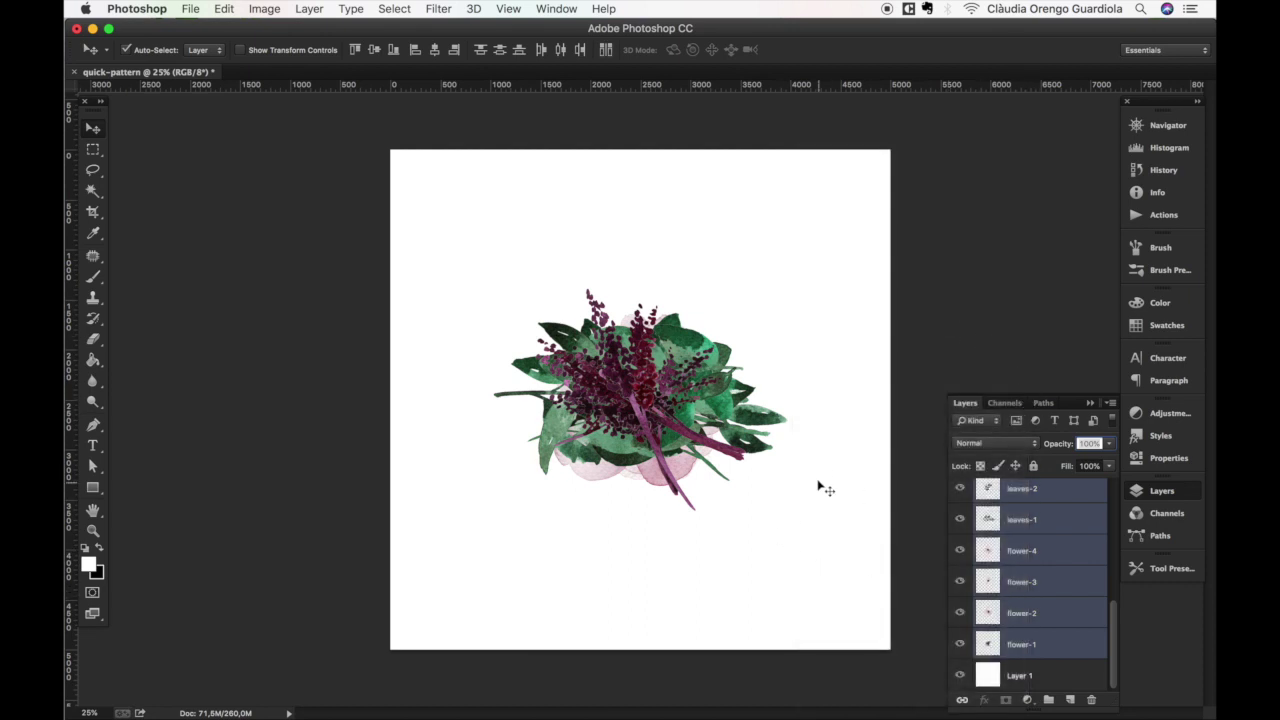
key("super+t")
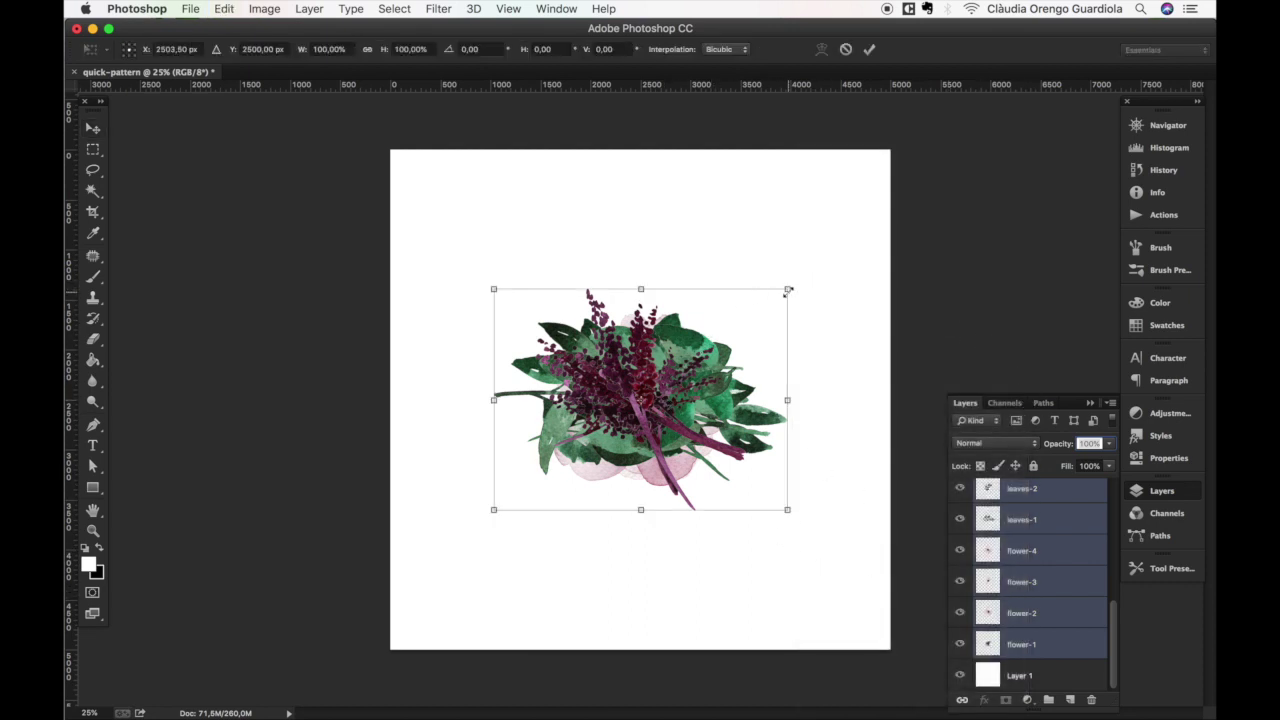
left_click_drag(791, 285, 716, 342)
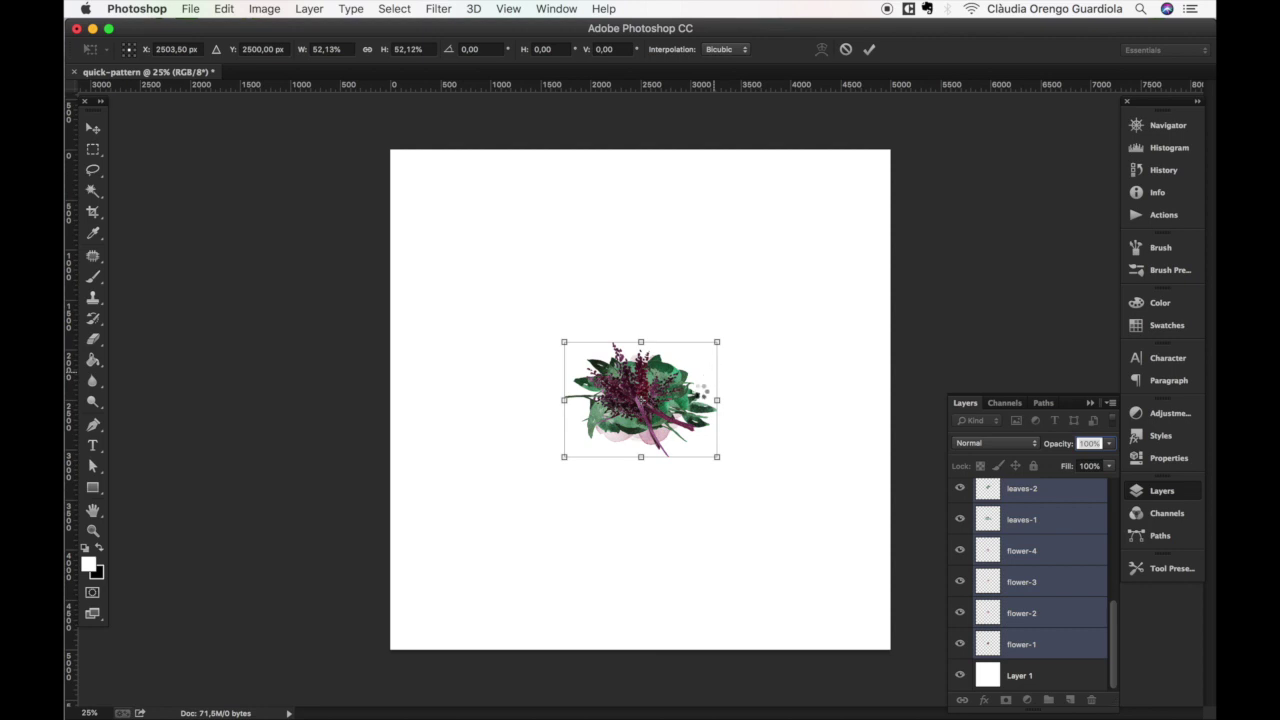
key("Return")
Spread the wild sprigs and leaf sprigs toward the canvas corners and bottom.
left_click(754, 443)
left_click_drag(663, 368, 655, 265)
left_click_drag(640, 400, 677, 551)
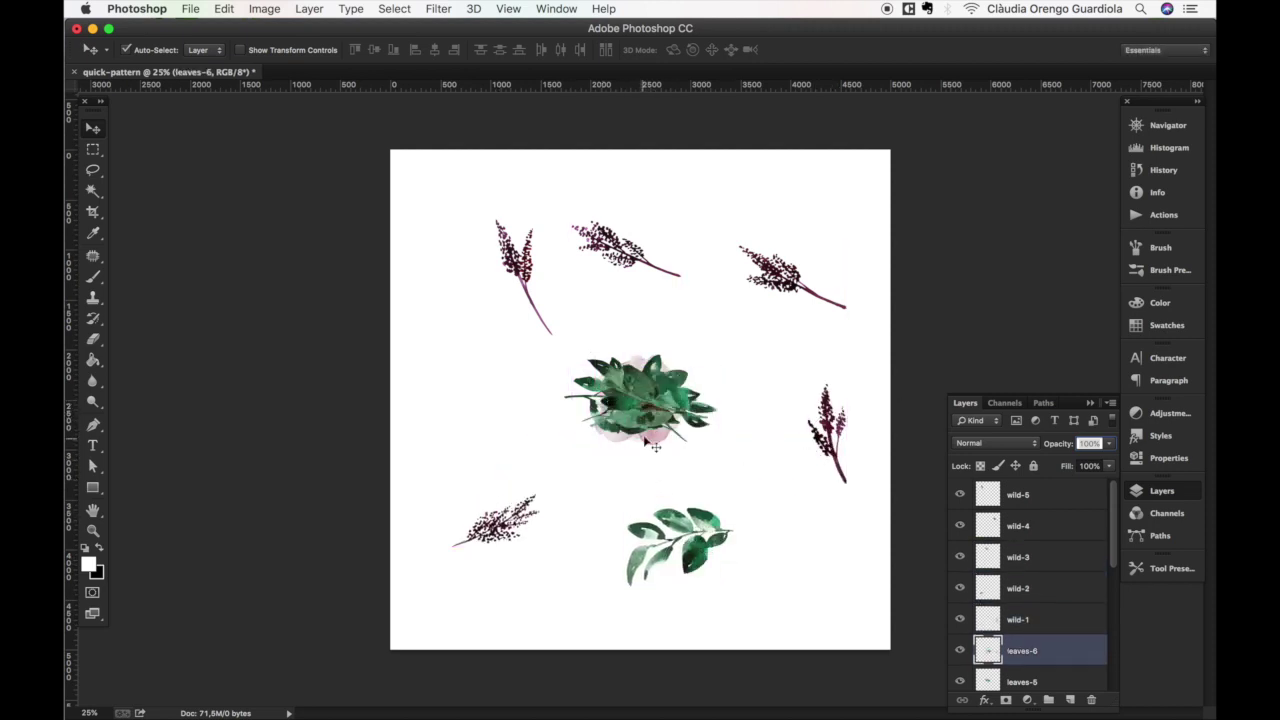
left_click_drag(678, 455, 469, 445)
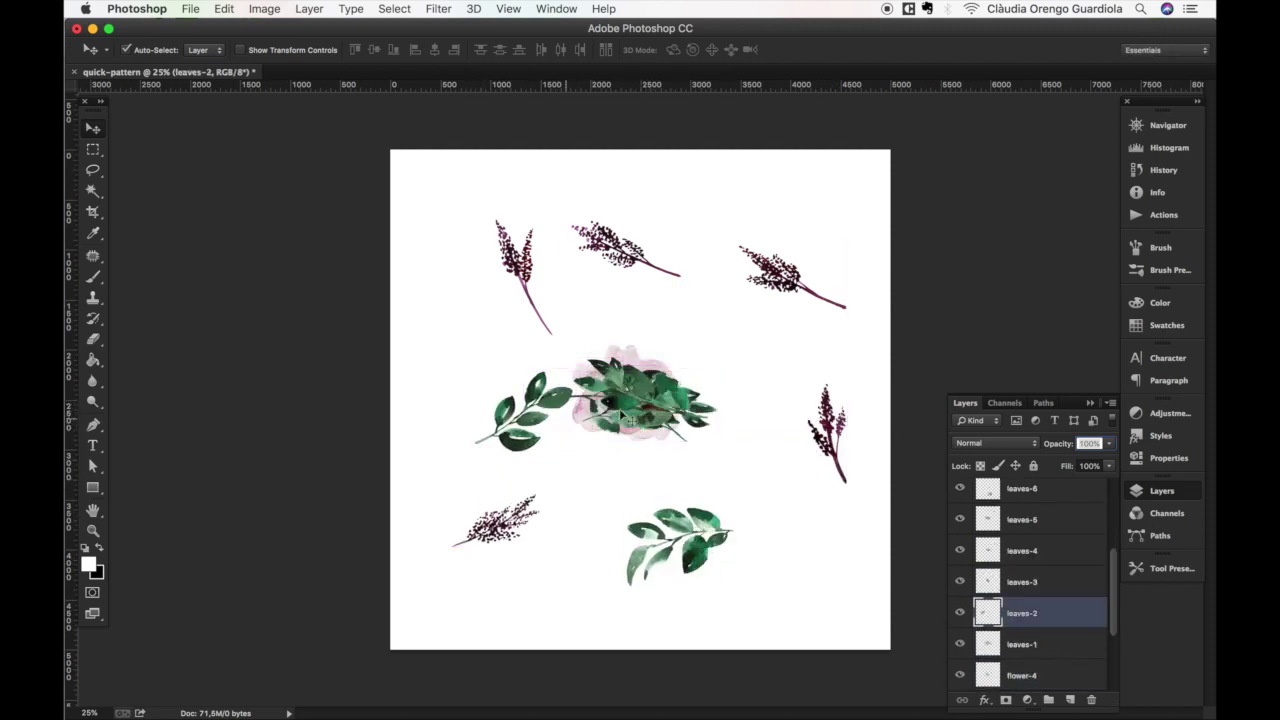
left_click(700, 447)
left_click_drag(700, 447, 814, 500)
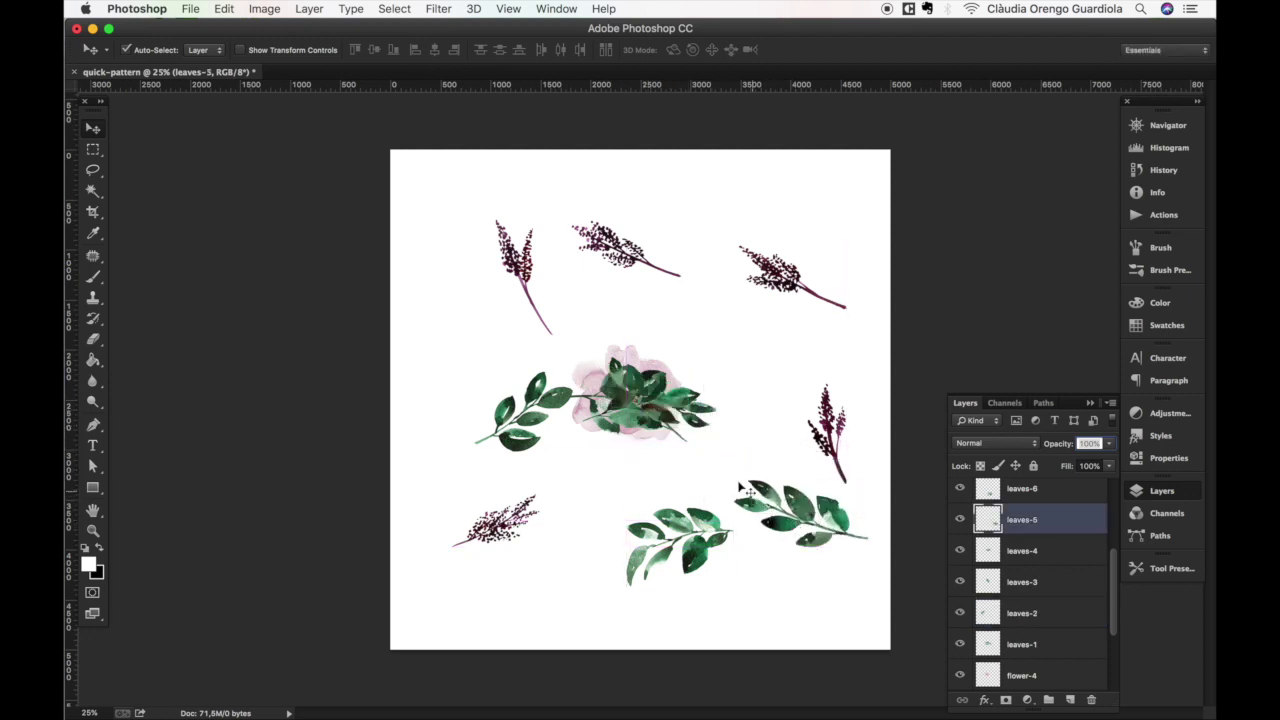
Move the leaves-3 and leaves-1 sprigs and the flower-4 flower to new spots.
left_click(218, 52)
left_click(195, 50)
left_click_drag(650, 400, 726, 301)
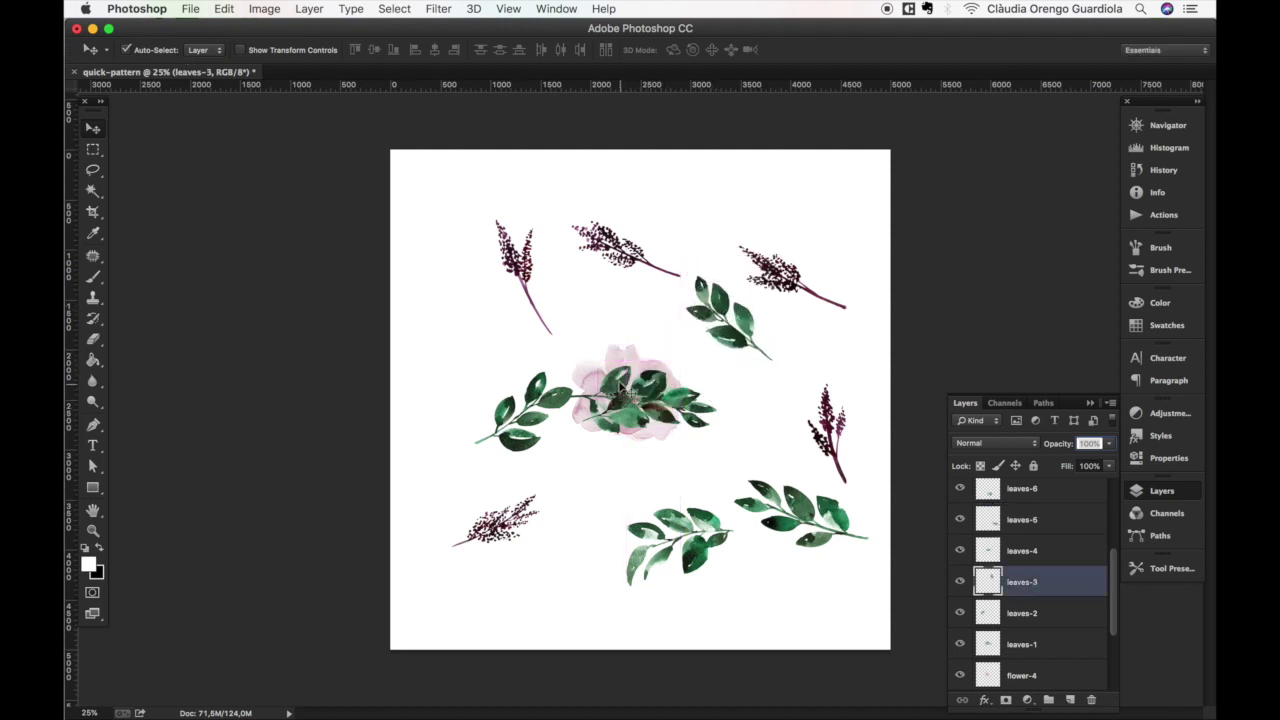
left_click_drag(600, 395, 435, 168)
left_click_drag(640, 395, 668, 420)
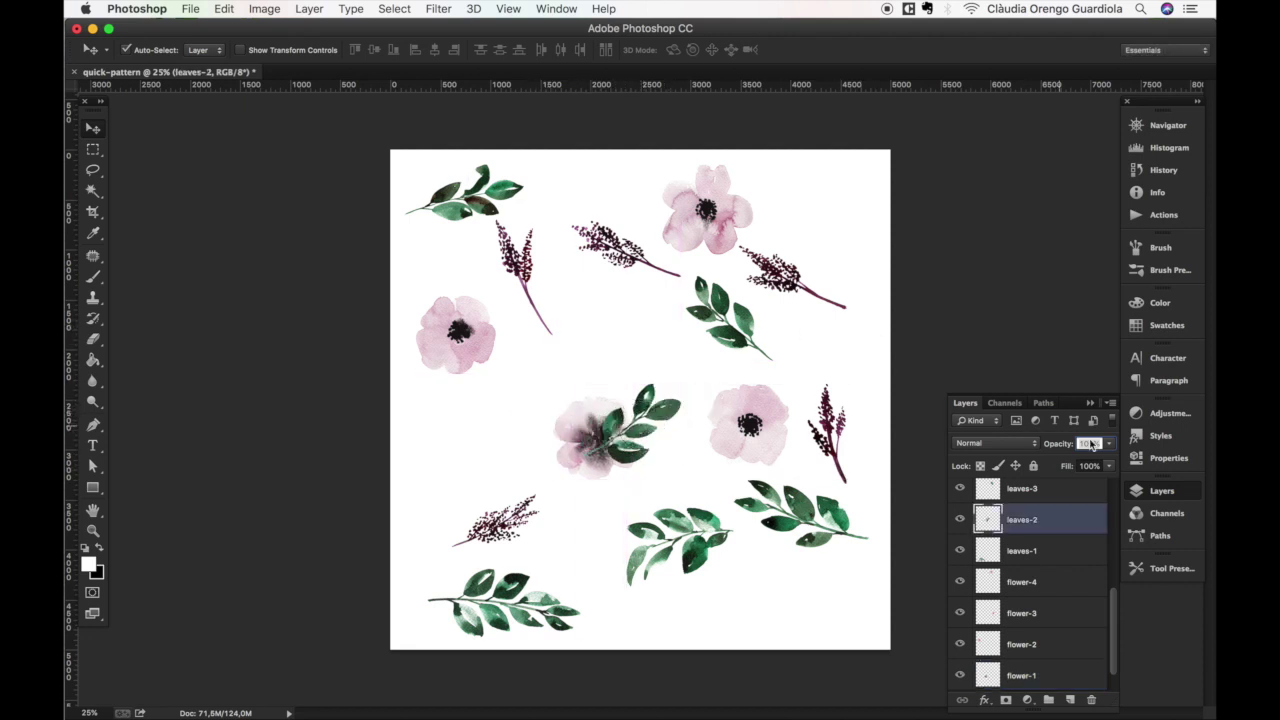
Put leaves-3 below flower-1 and stack flower-1 through flower-4 above the leaves.
left_click_drag(1010, 489, 1010, 610)
left_click_drag(1109, 617, 1097, 645)
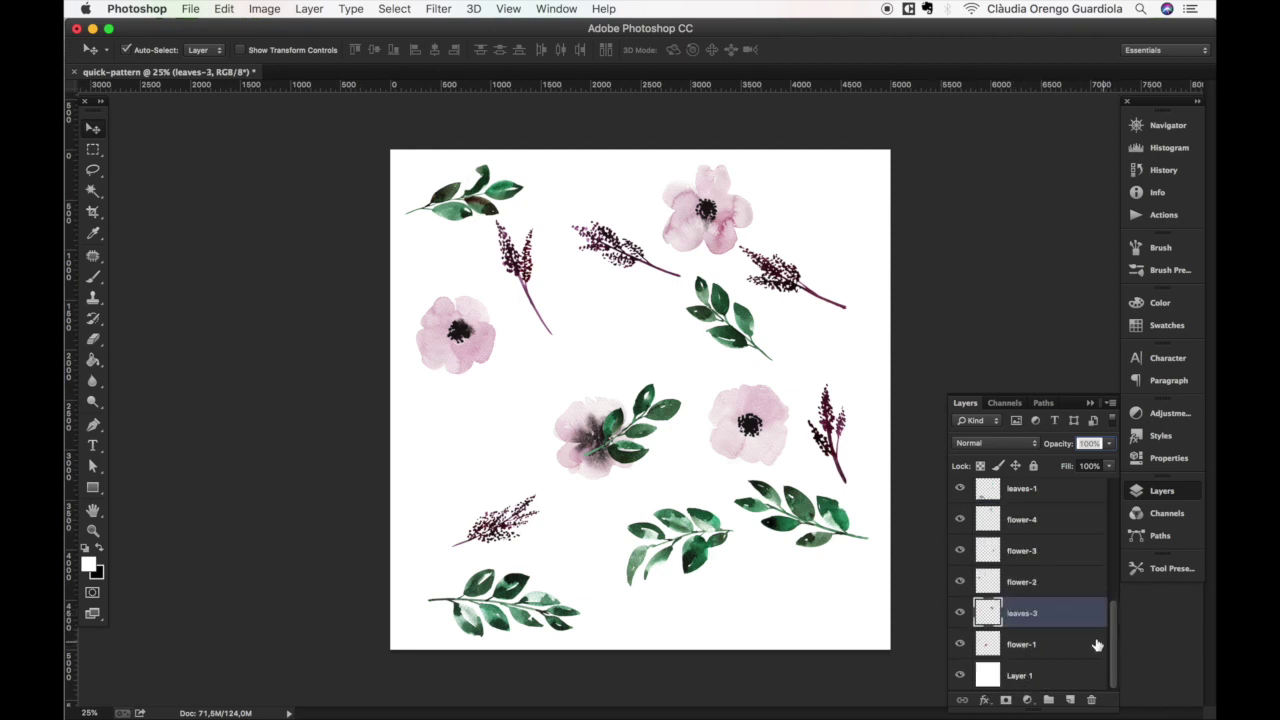
mouse_move(1031, 619)
left_mouse_down()
mouse_move(1045, 692)
mouse_move(1012, 630)
left_mouse_up()
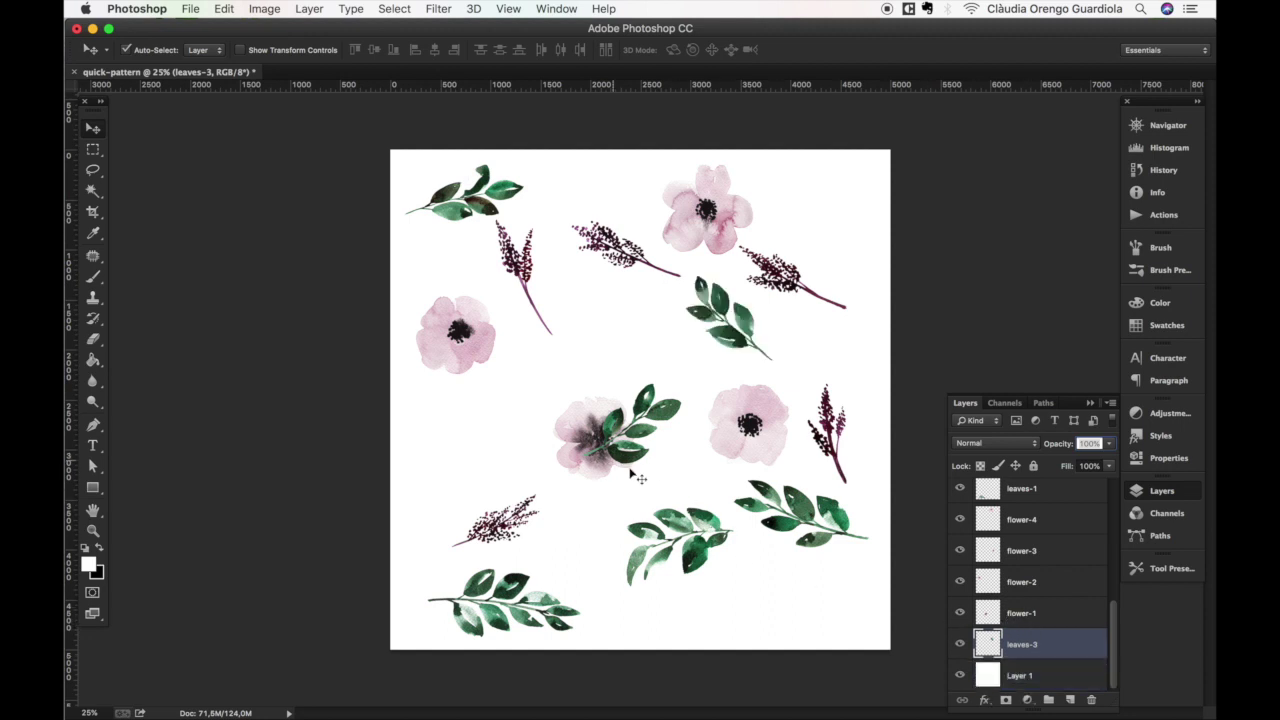
left_click(1037, 614)
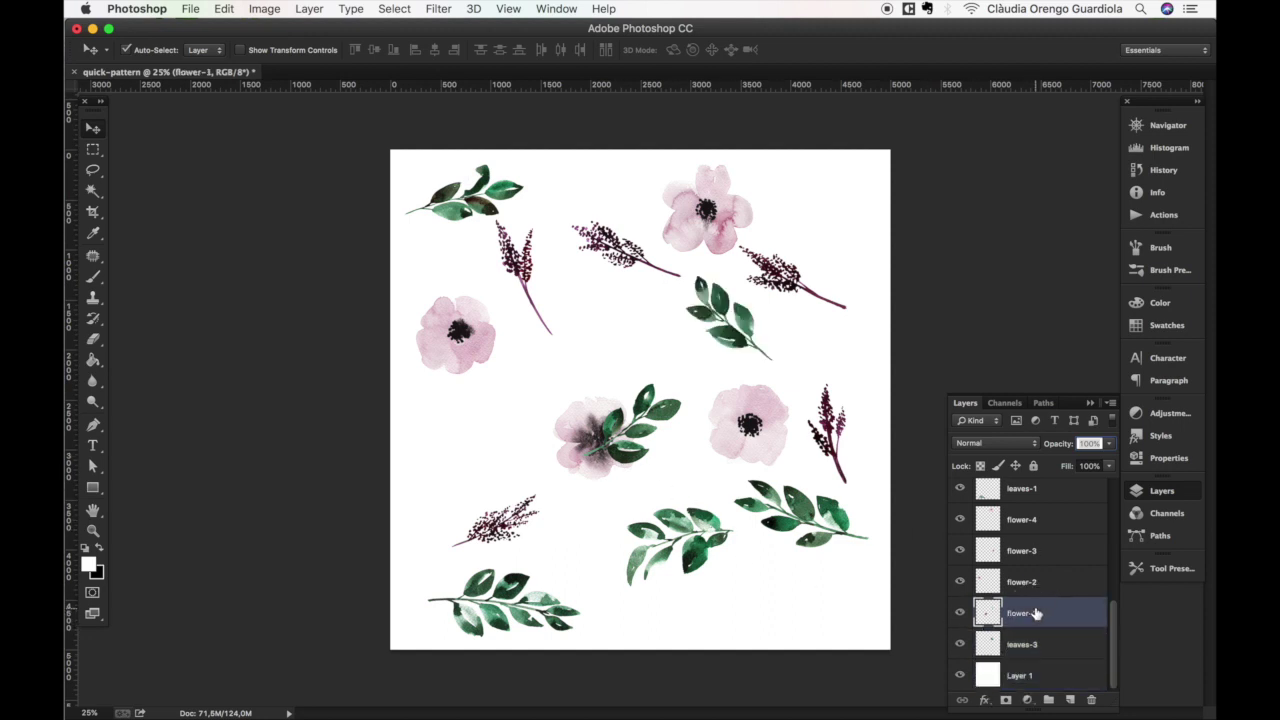
left_click(1022, 520, "shift")
left_click_drag(1057, 569, 1030, 458)
Tuck a purple sprig and a leaf sprig around the middle flower.
left_click_drag(497, 520, 622, 372)
left_click(755, 385)
left_click_drag(690, 540, 555, 445)
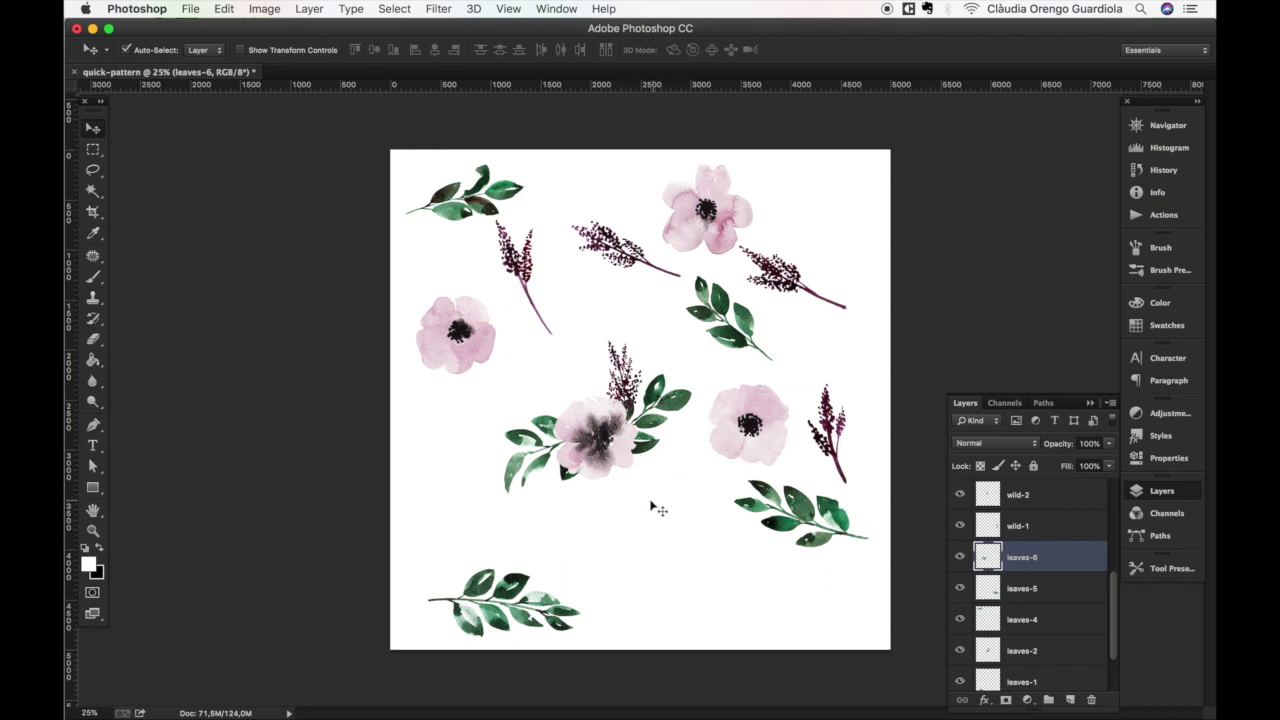
Group the middle bouquet as Group 1 and flower-3, wild-1, leaves-5 as Group 2.
left_click_drag(636, 380, 555, 425)
key("ctrl+g")
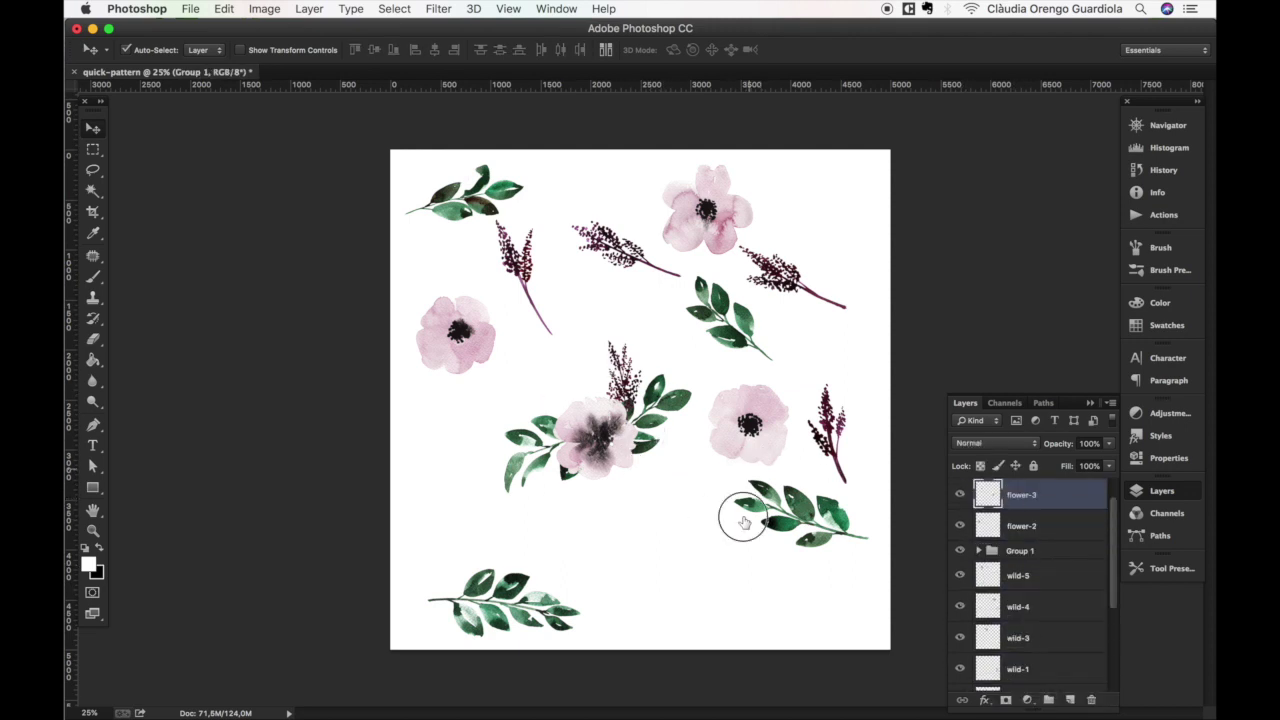
left_click_drag(749, 514, 680, 480)
left_click(795, 597)
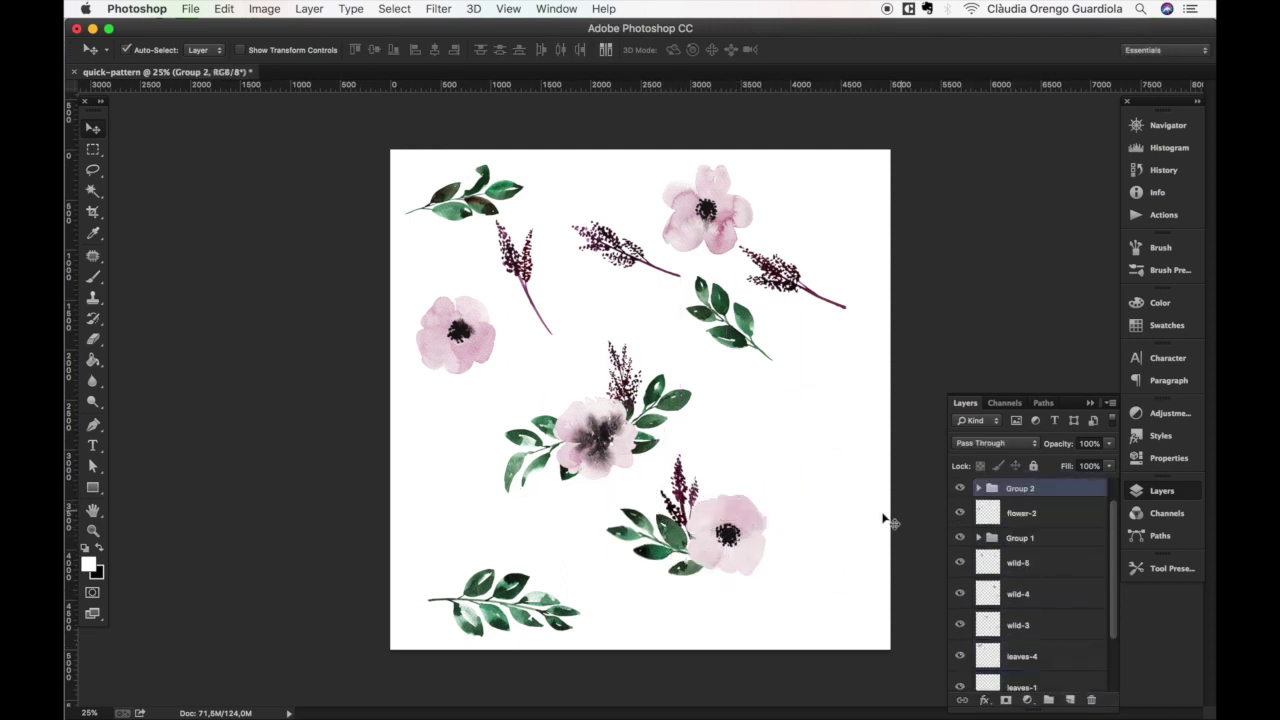
key("ctrl+g")
Set Auto-Select to Group and move two flower bouquets into place.
left_click(205, 49)
left_click(201, 38)
left_click_drag(720, 530, 805, 525)
left_click_drag(600, 425, 615, 460)
Rotate a leaf sprig beside the left flower and group that bouquet as Group 3.
left_click_drag(500, 605, 497, 365)
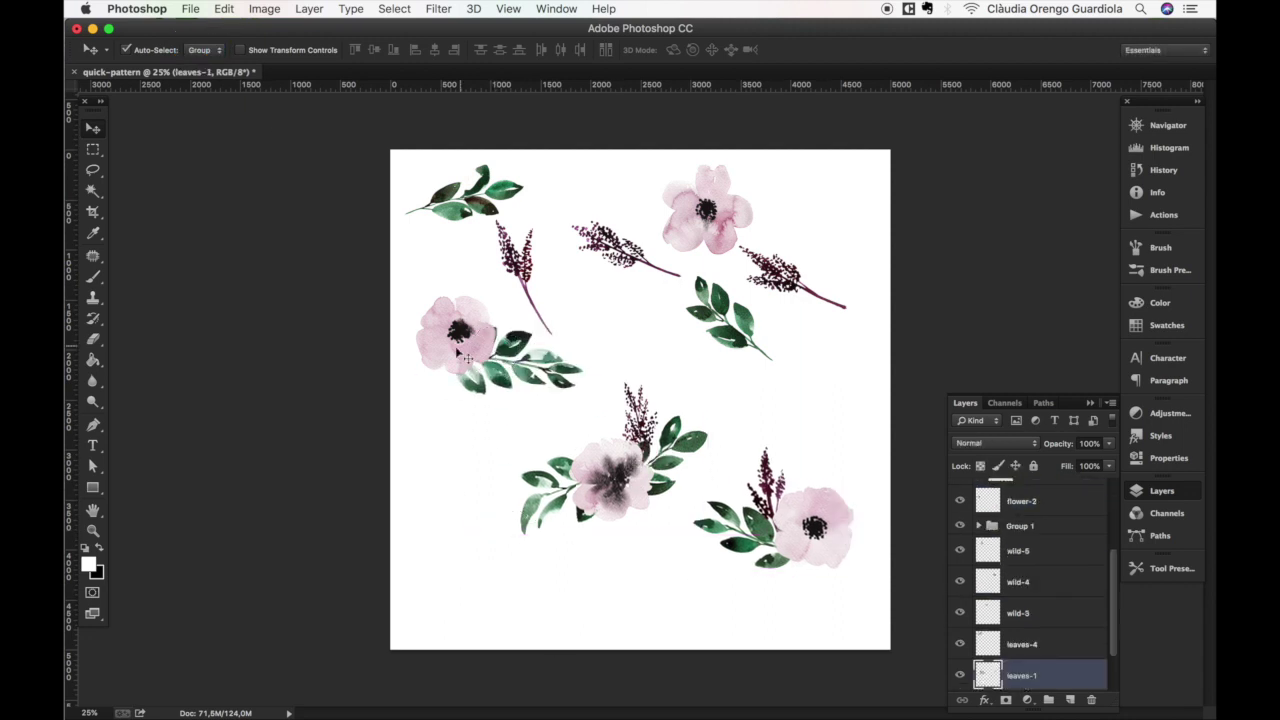
key("ctrl+t")
left_click_drag(560, 290, 535, 312)
key("Return")
key("ctrl+t")
key("Return")
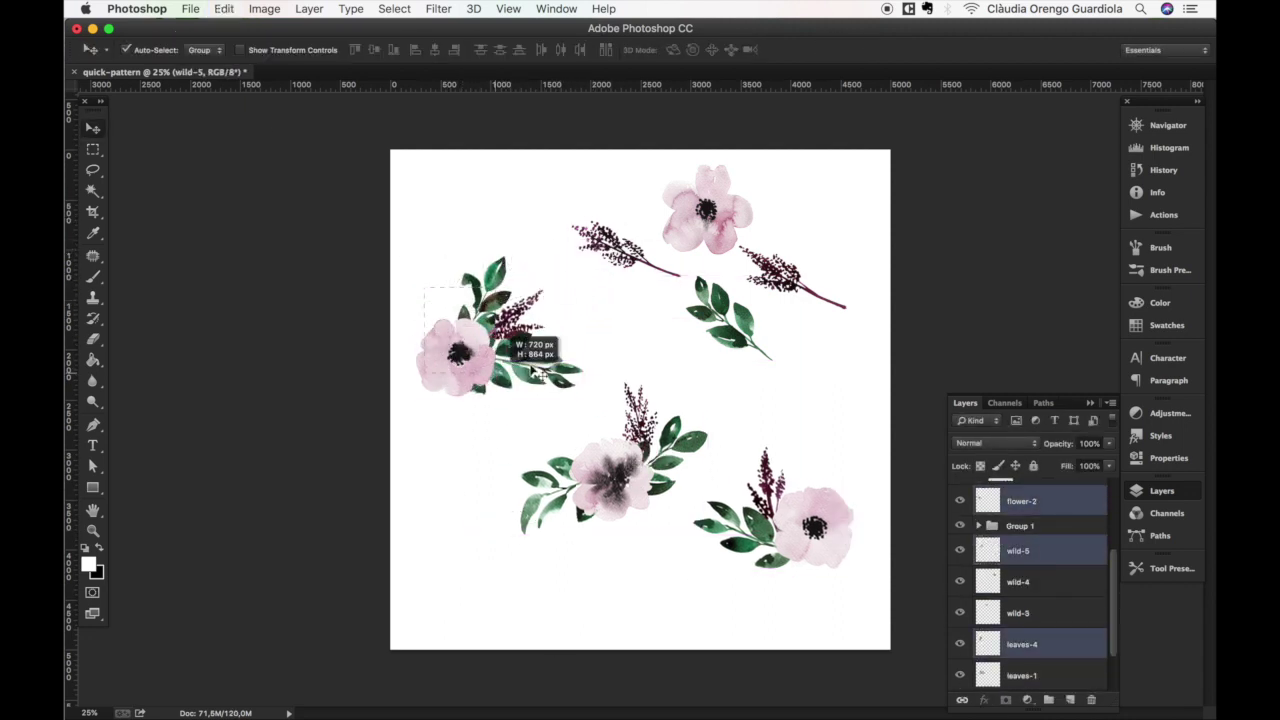
key("ctrl+g")
Build the top bouquet with a purple and rotated leaf sprig, then reposition middle and top bouquets.
left_click_drag(655, 255, 690, 200)
left_click_drag(730, 320, 725, 250)
key("ctrl+t")
left_click_drag(857, 234, 771, 243)
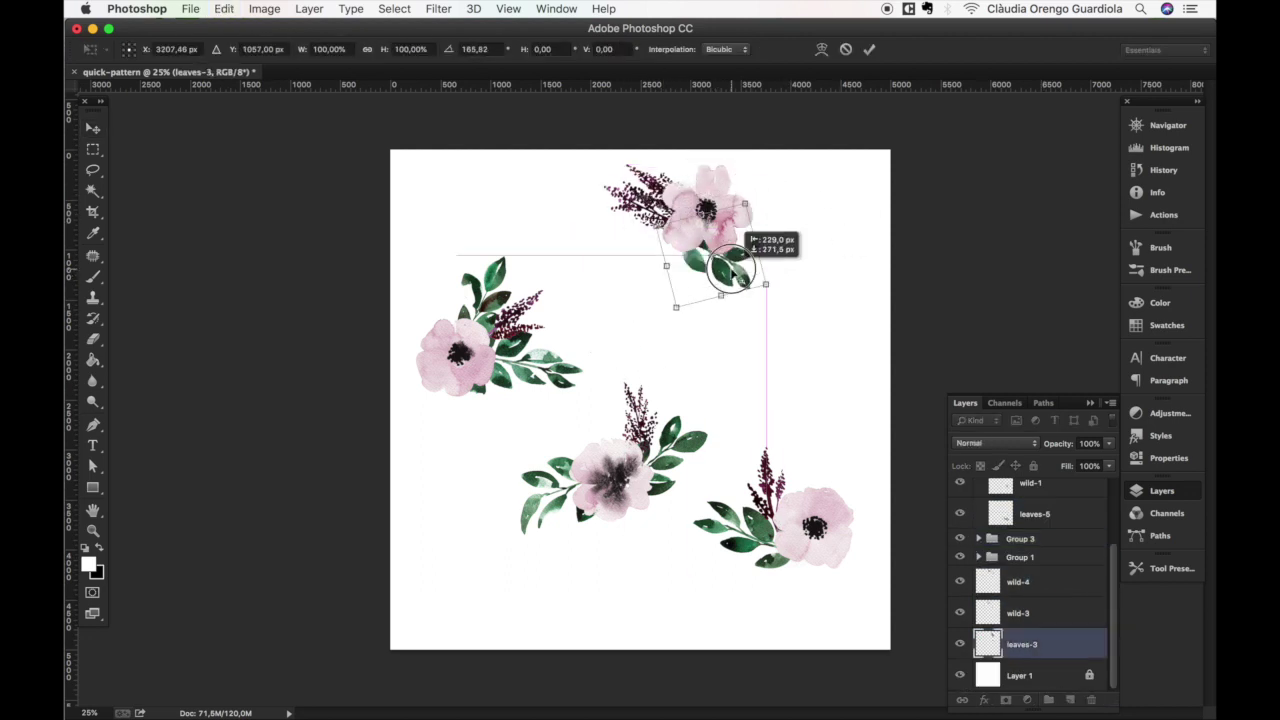
key("Return")
left_click(1045, 643, "shift")
left_click_drag(1045, 643, 1048, 699)
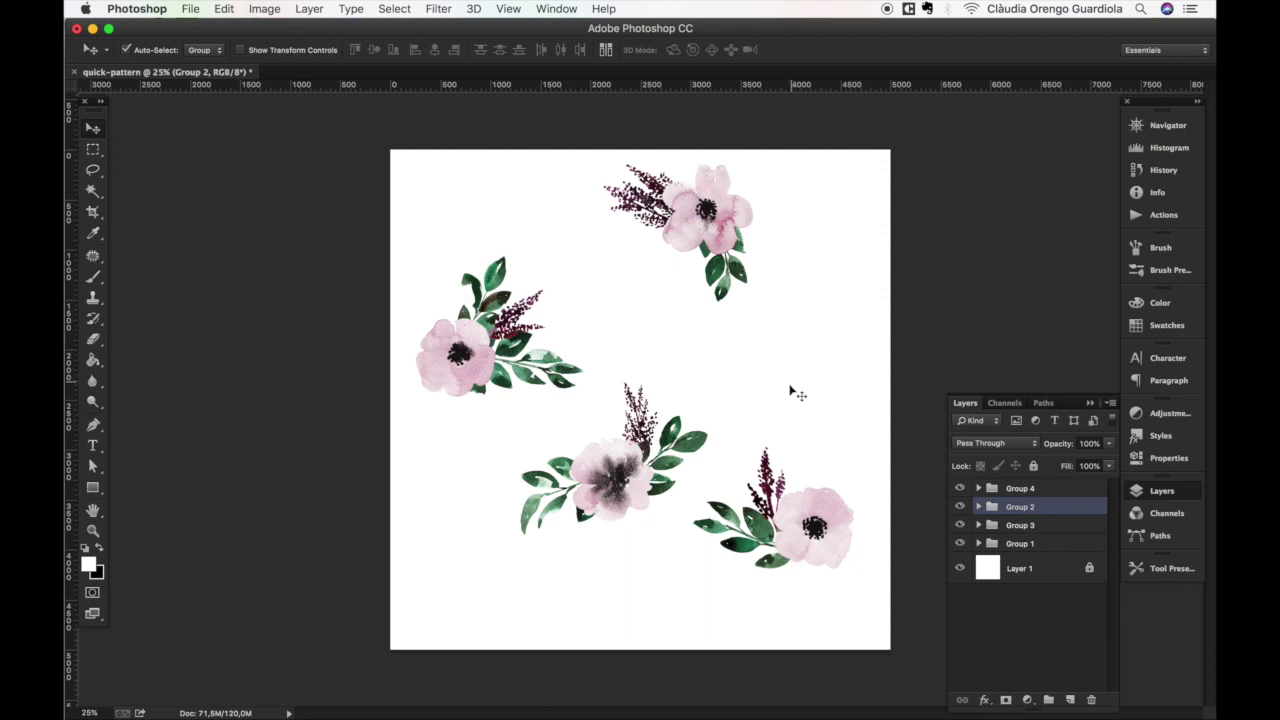
left_click_drag(630, 480, 593, 447)
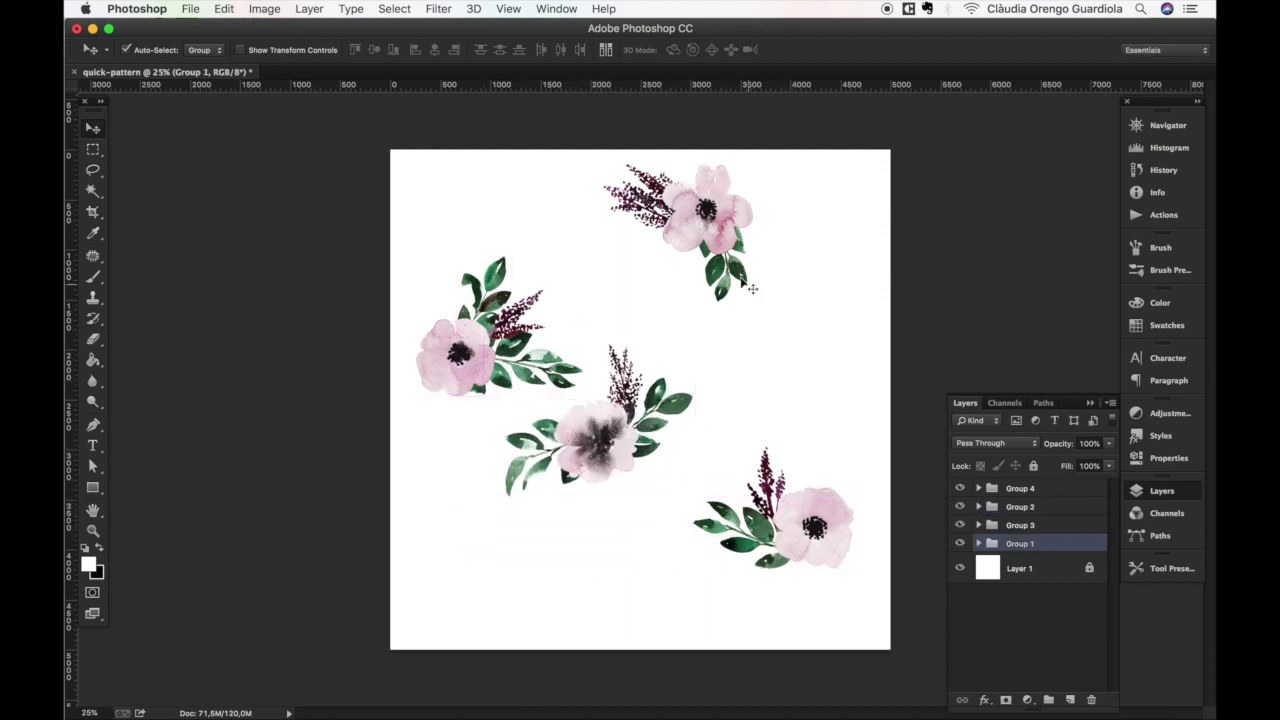
left_click_drag(663, 251, 578, 222)
Move the bottom-right bouquet to overhang the top-left canvas edge and show the Actions panel.
left_click_drag(800, 524, 420, 213)
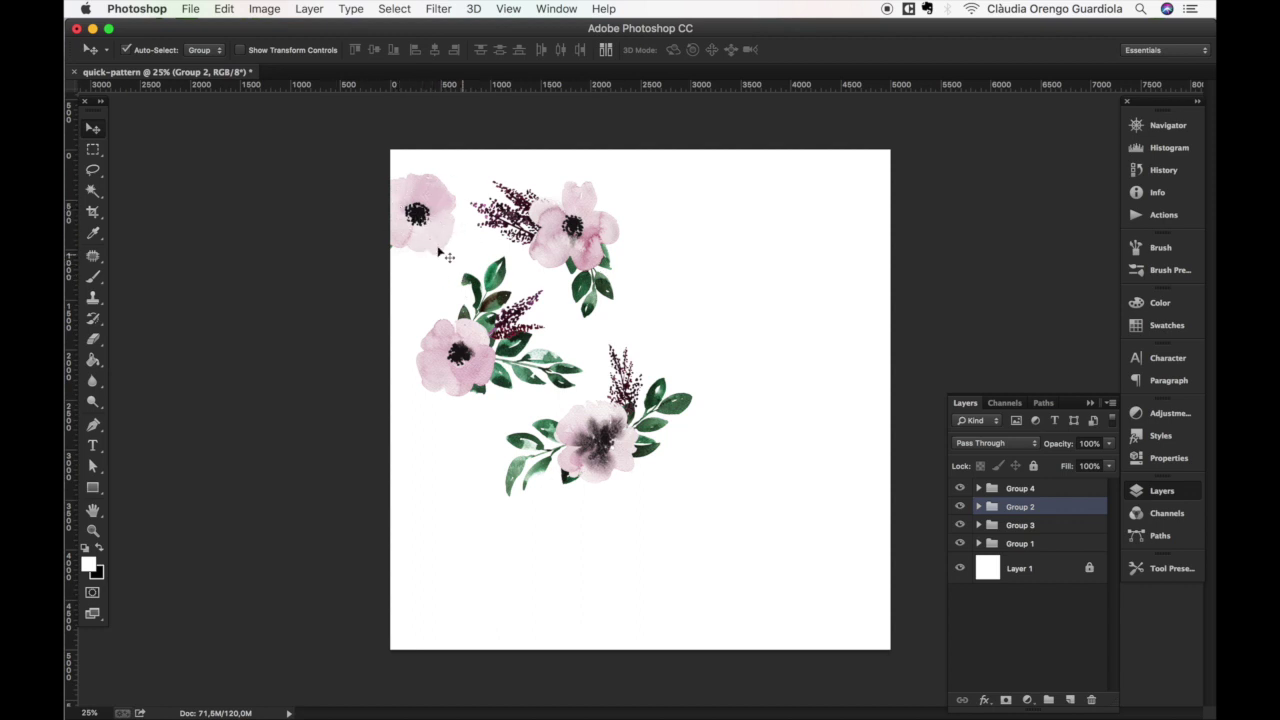
mouse_move(438, 221)
left_mouse_down()
mouse_move(457, 221)
mouse_move(469, 190)
mouse_move(417, 233)
mouse_move(417, 216)
left_mouse_up()
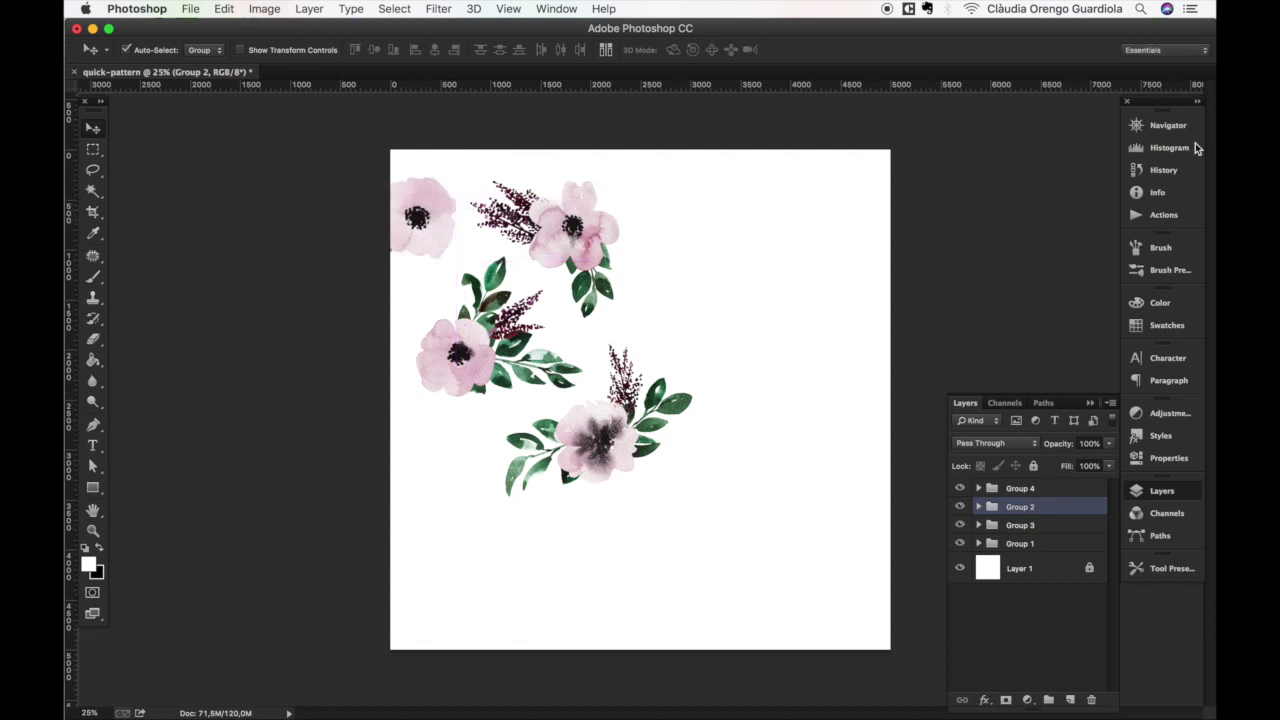
left_click(1162, 214)
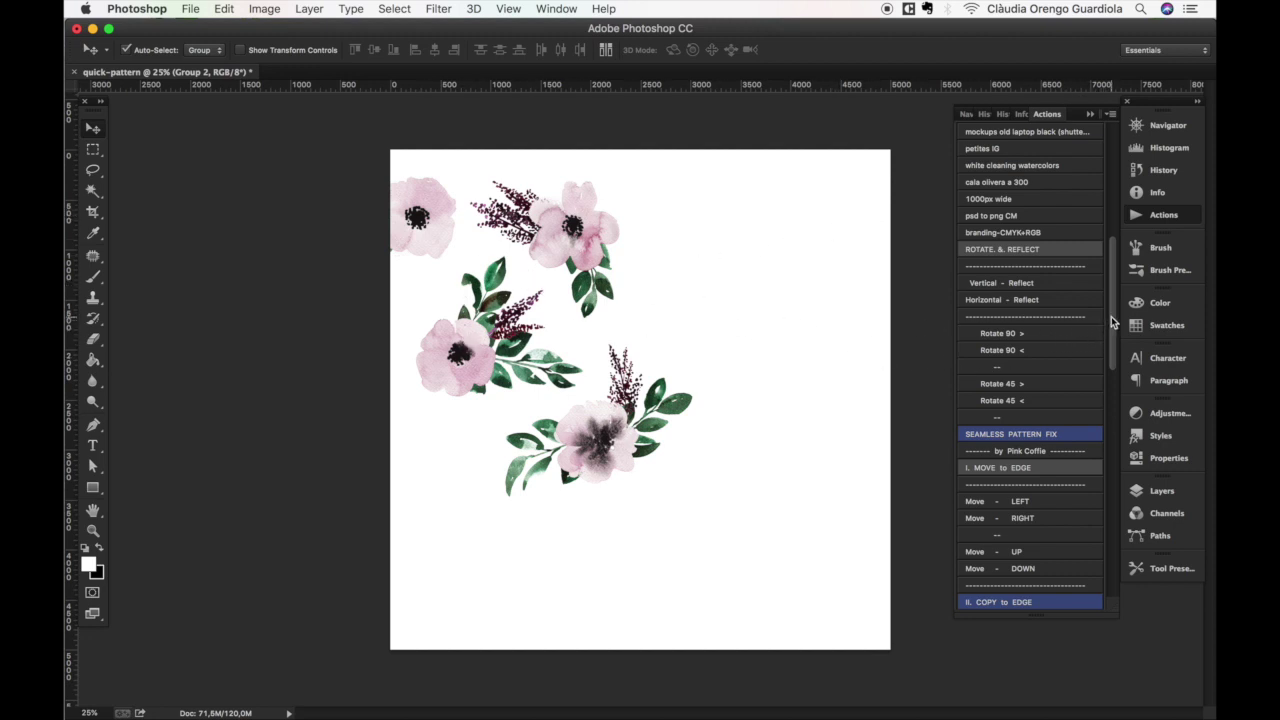
left_click_drag(1113, 322, 1118, 378)
Run II. COPY to EDGE, then Copy - RIGHT and Copy - DOWN on the top-left flower.
left_click(1014, 418)
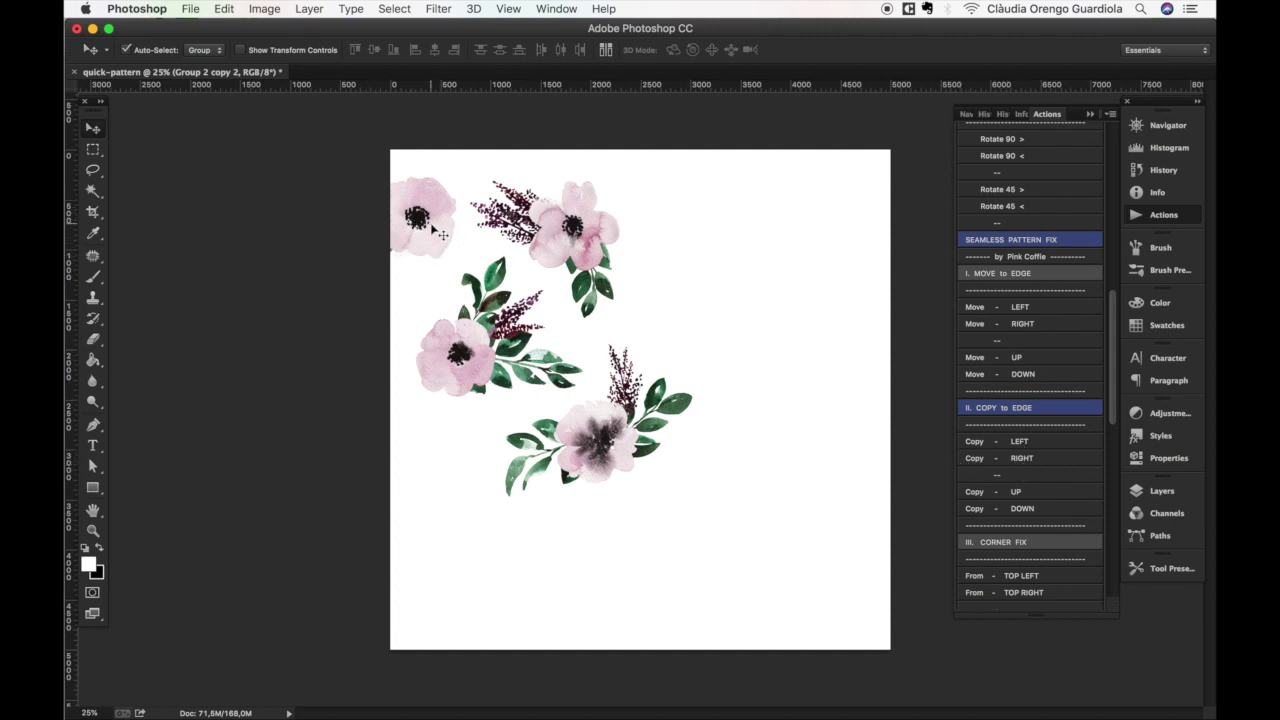
left_click(990, 460)
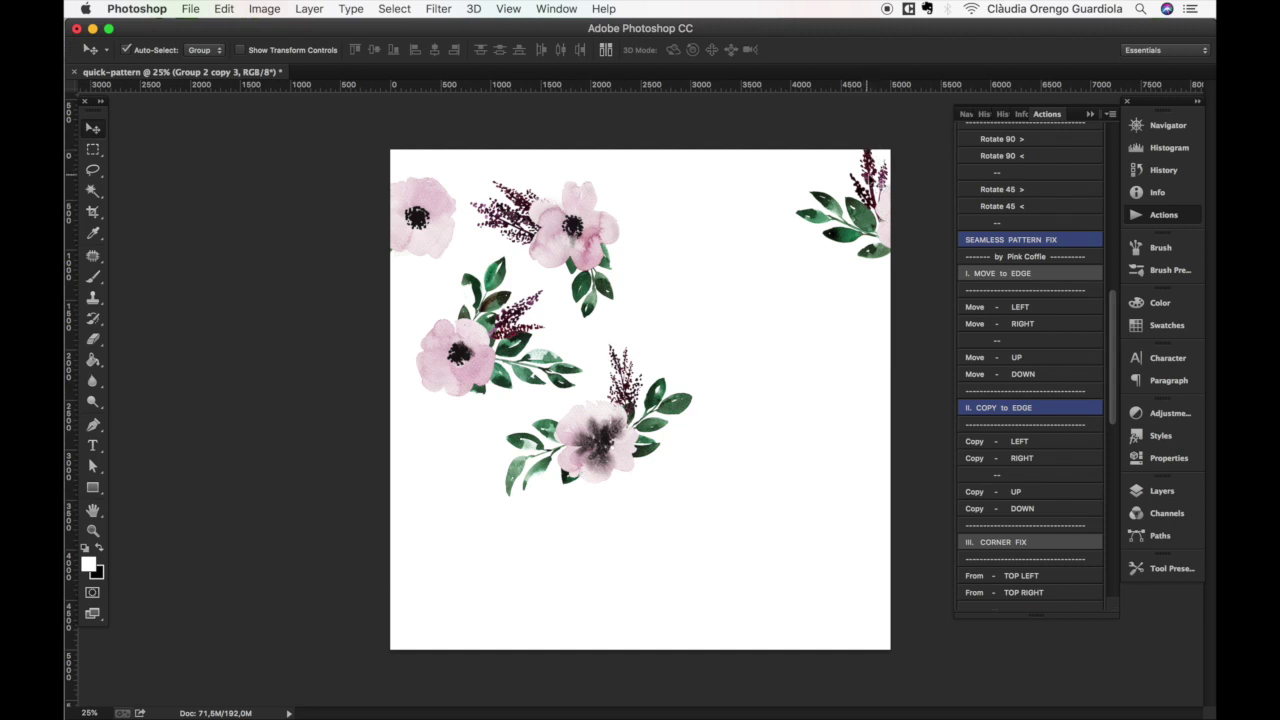
left_click(993, 515)
Delete the stray top-right leaf copy and the bottom-right corner fragment.
left_click(873, 232)
key("Delete")
left_click(868, 645)
key("Delete")
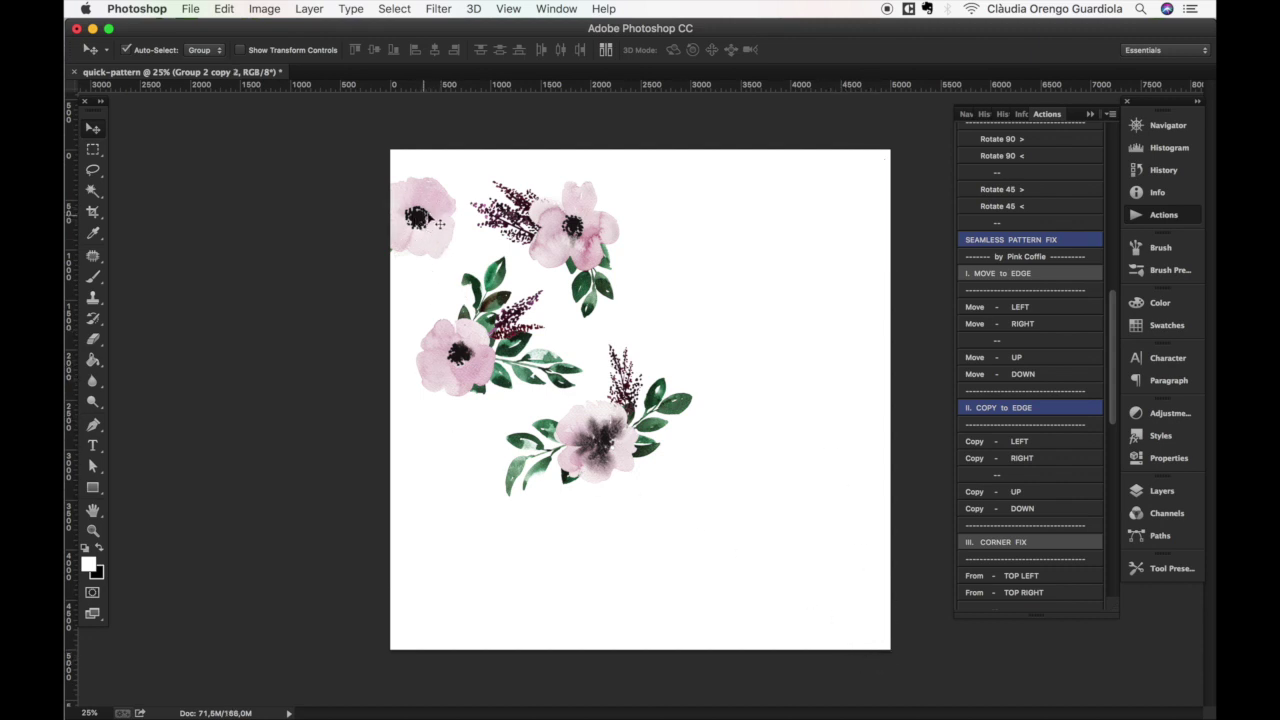
Rotate the top-left flower about 68° clockwise, merge it down, and reposition it near the corner.
key("super+t")
left_click_drag(530, 104, 466, 218)
key("Return")
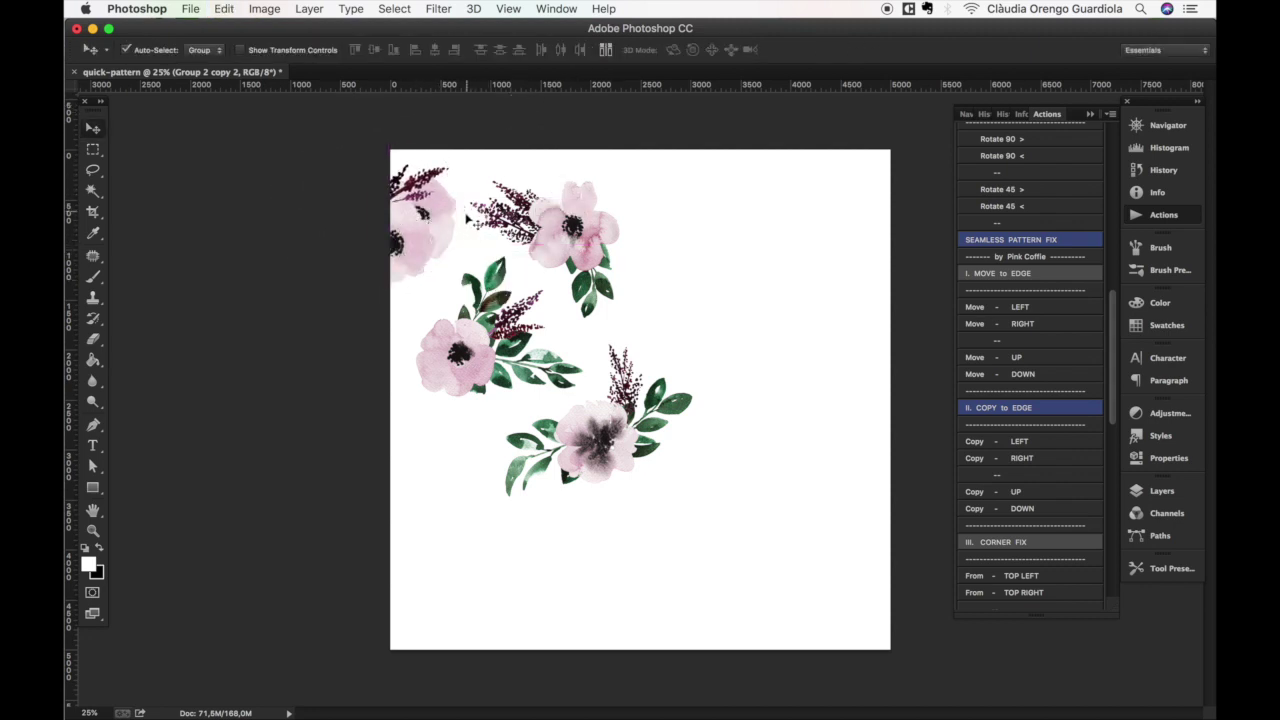
key("super+e")
left_click(468, 207)
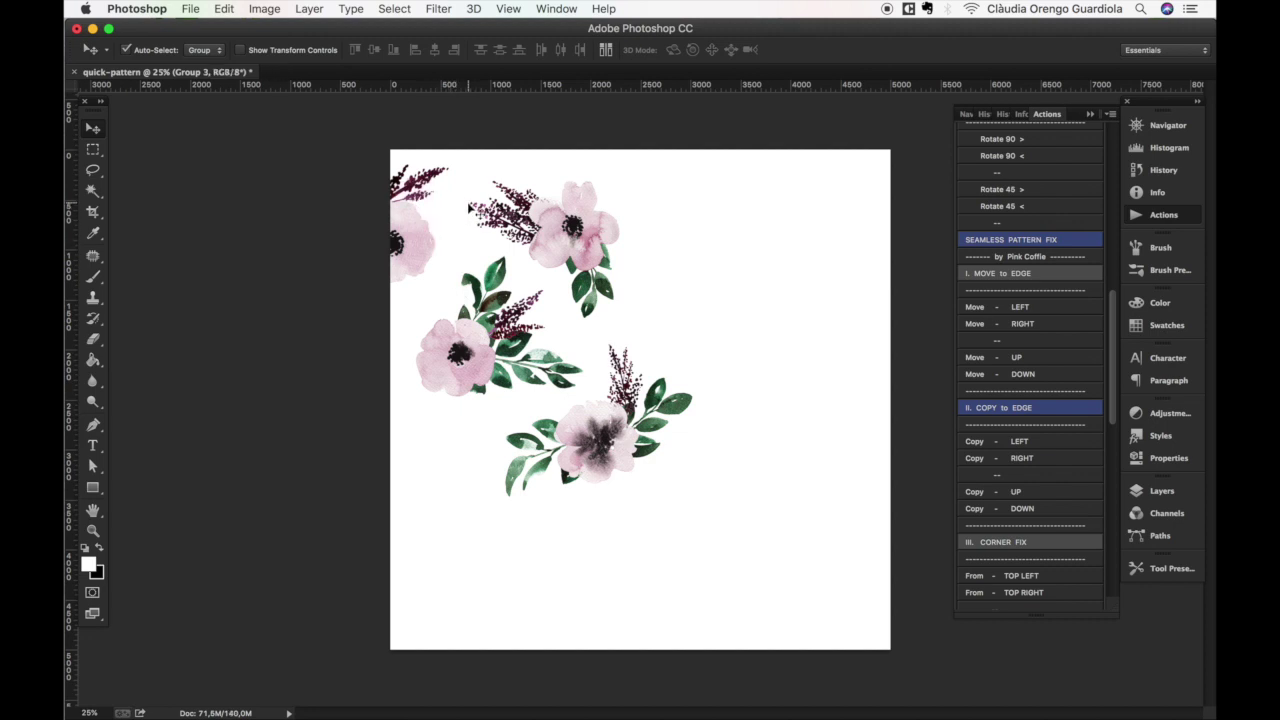
left_click_drag(430, 230, 434, 218)
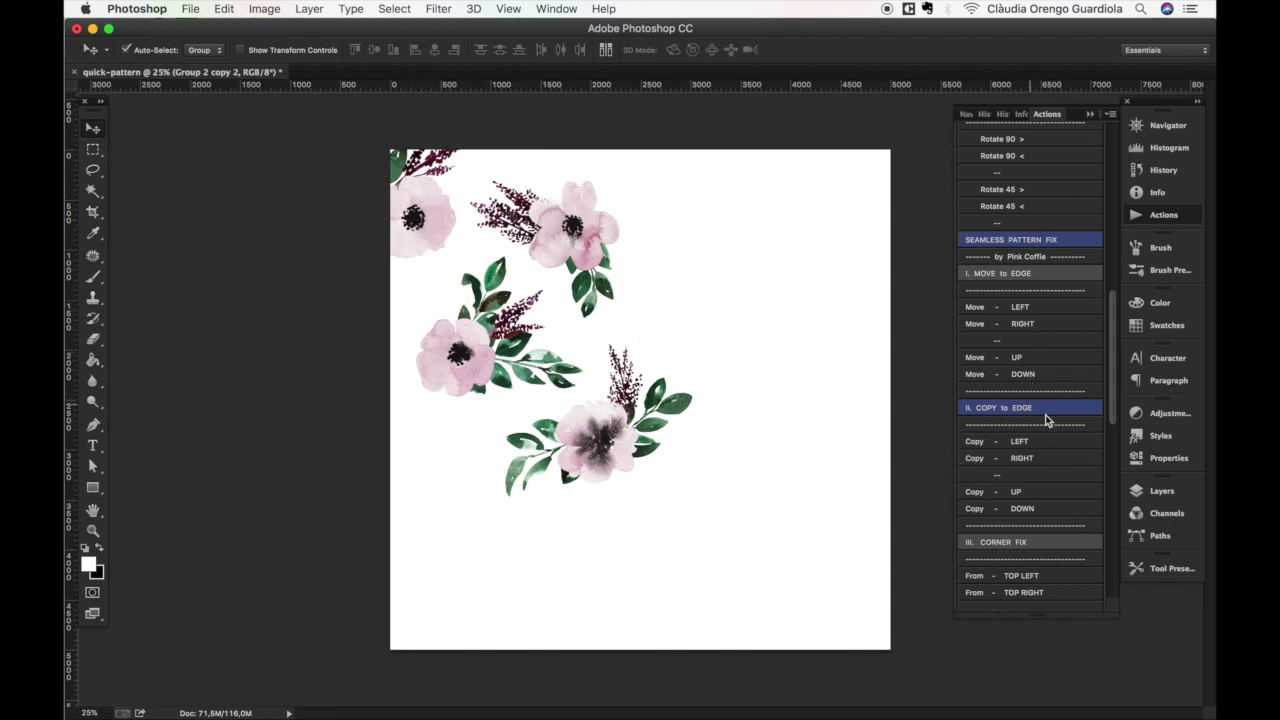
Repeat the corner flower with From - TOP LEFT, then Alt-drag the lower bouquet to the upper right.
left_click_drag(1111, 374, 1070, 447)
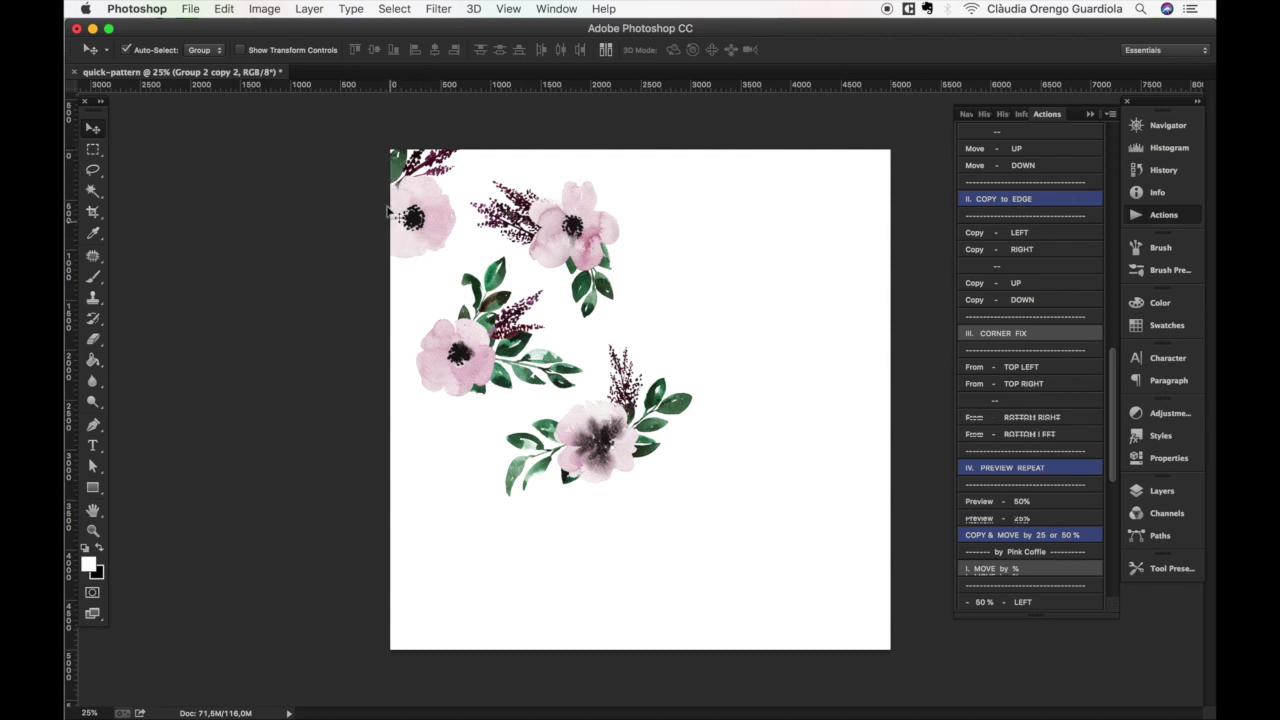
left_click(1003, 367)
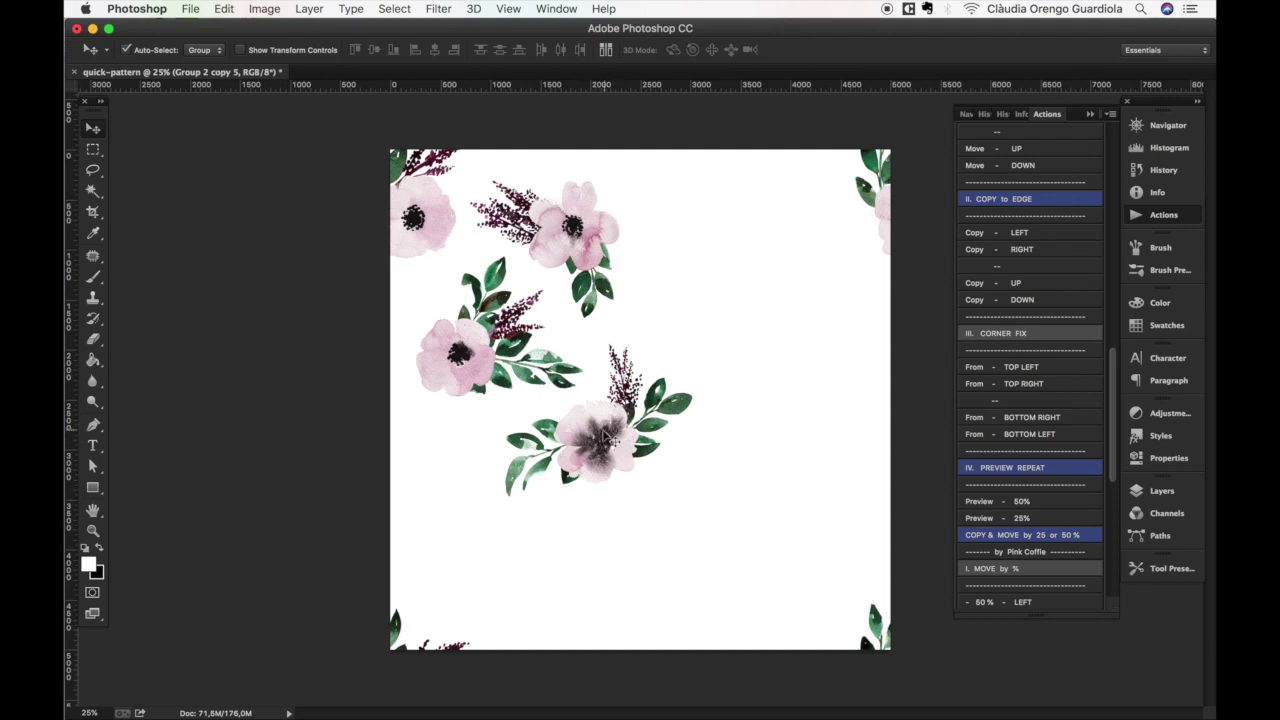
left_click(592, 436)
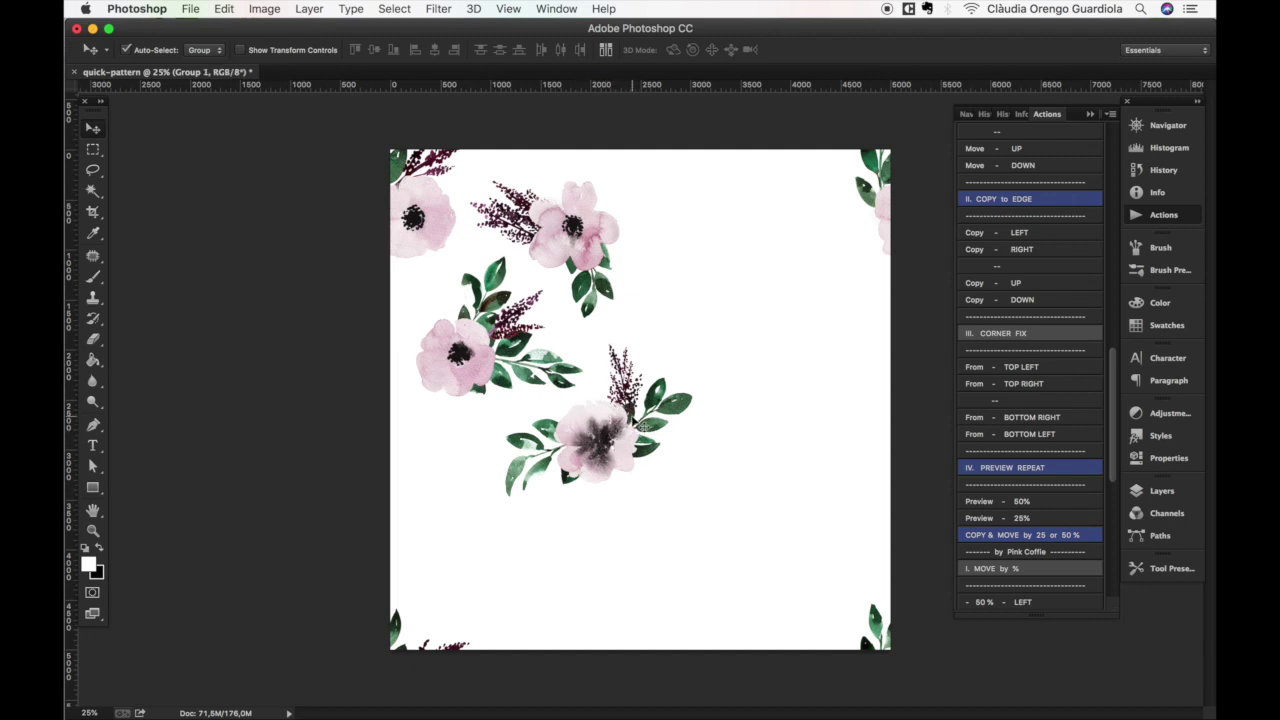
left_click_drag(612, 428, 760, 282)
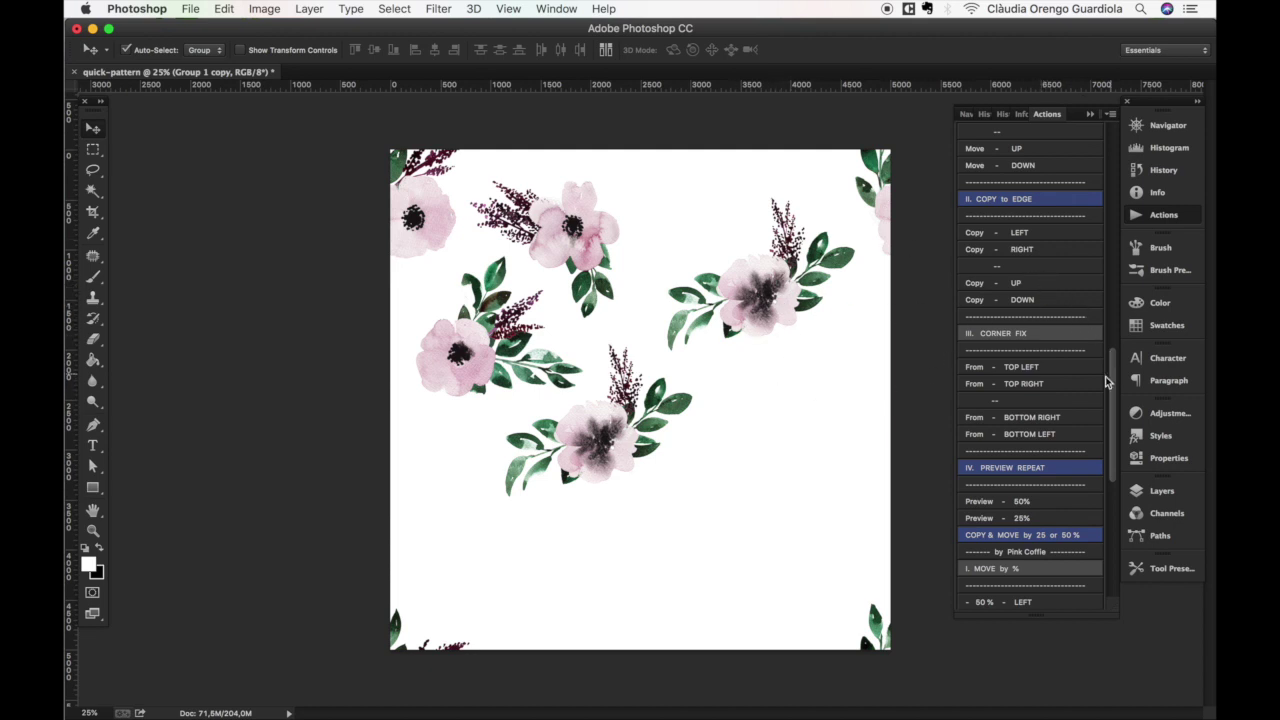
Rotate the bouquet copy 90°, reflect it horizontally, and move it over the top edge.
left_click_drag(1108, 380, 1107, 274)
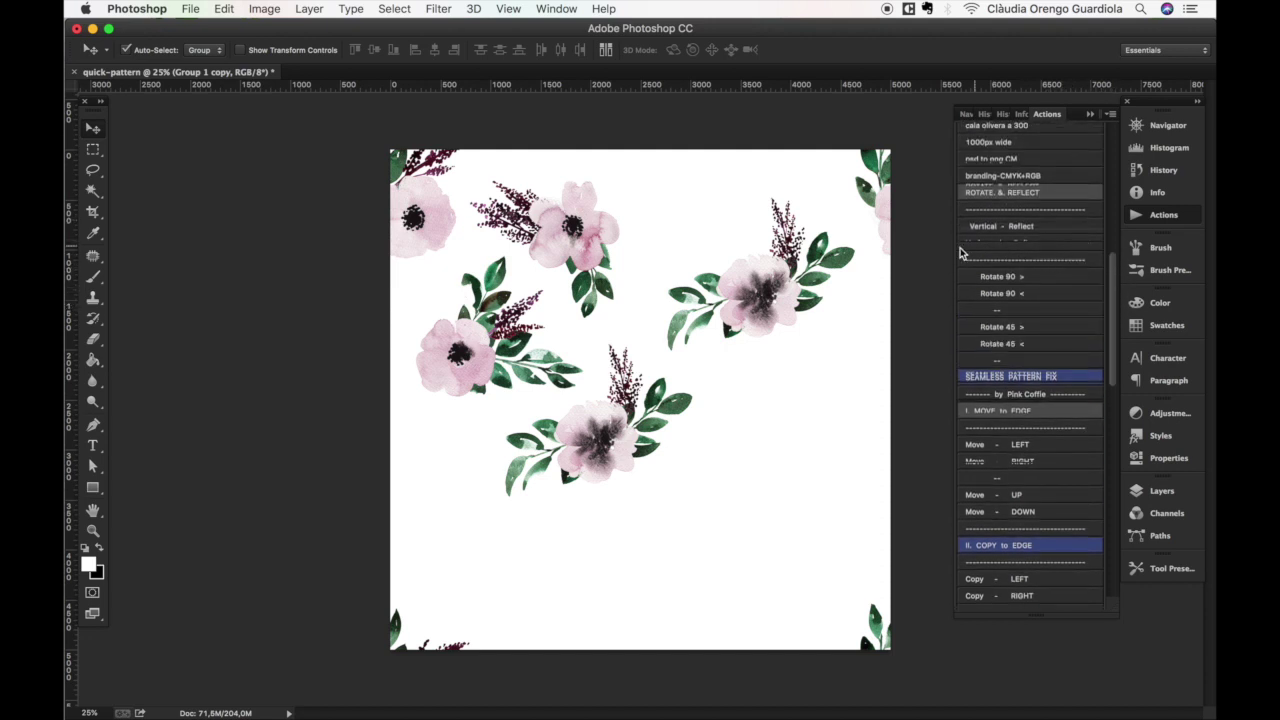
left_click(1027, 280)
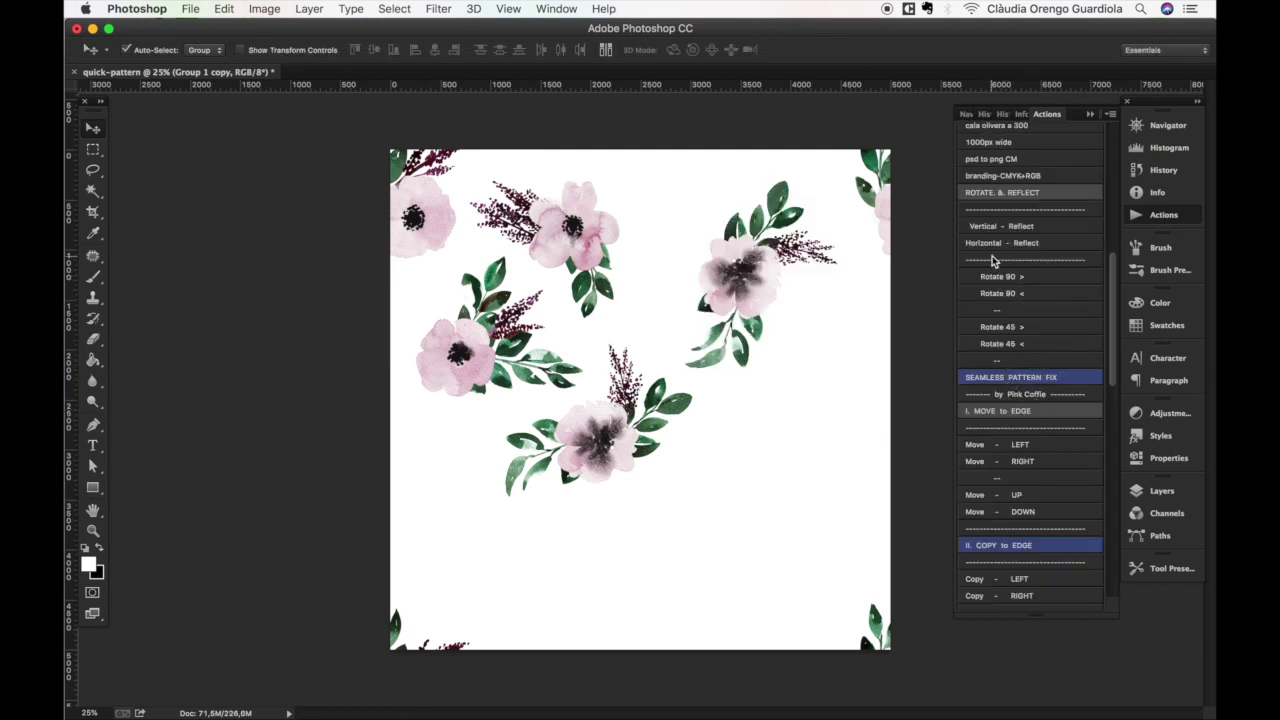
left_click(1022, 243)
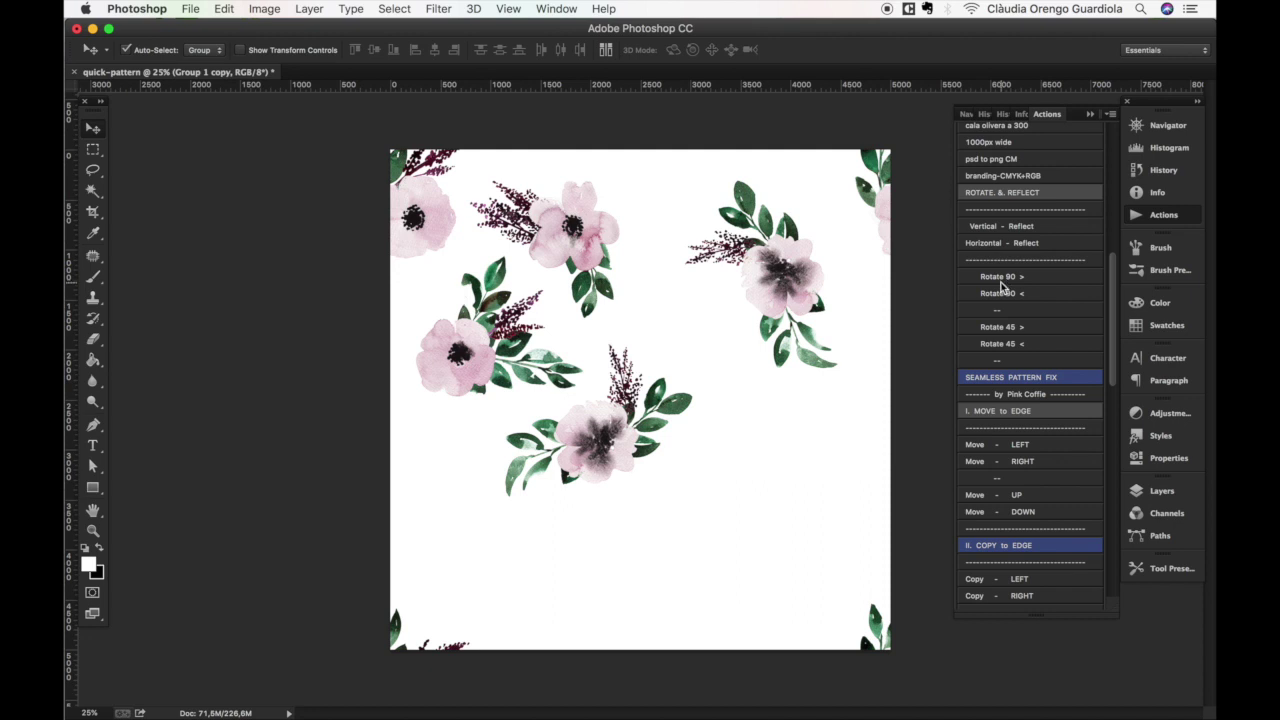
left_click_drag(745, 255, 700, 208)
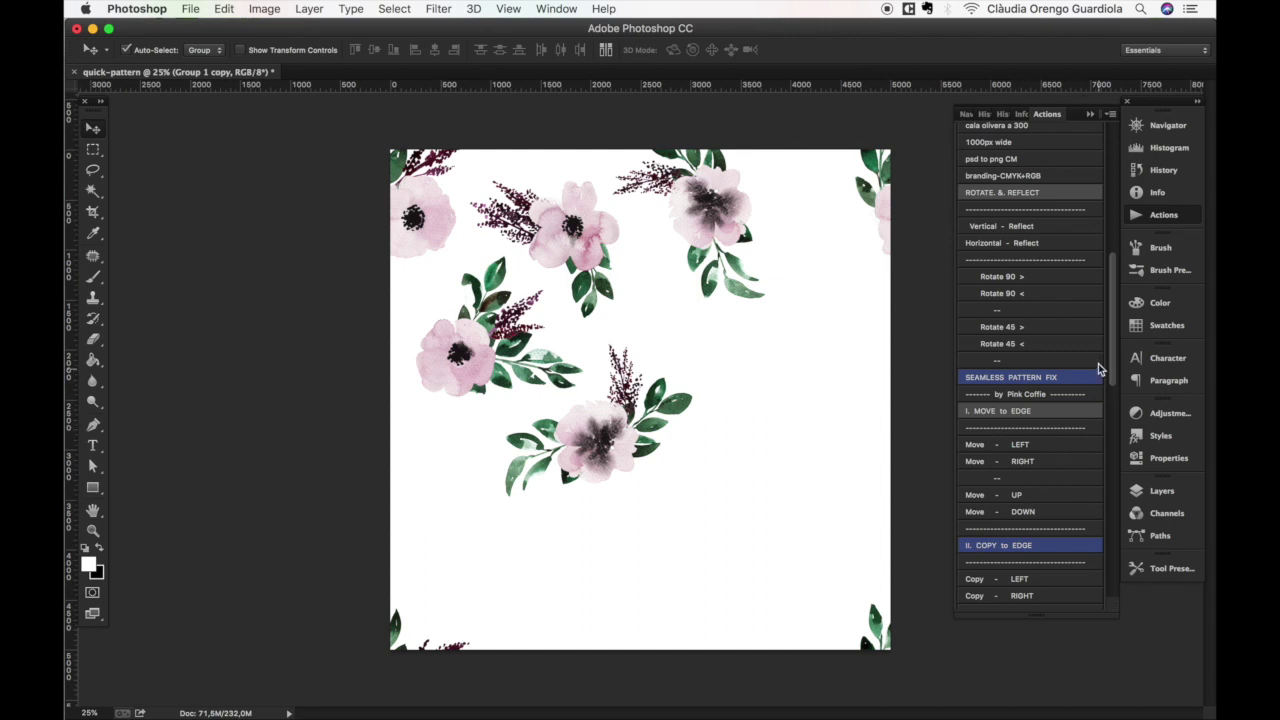
Wrap a copy of the bouquet onto the bottom edge with Copy - DOWN.
scroll(1112, 355, "down", 5)
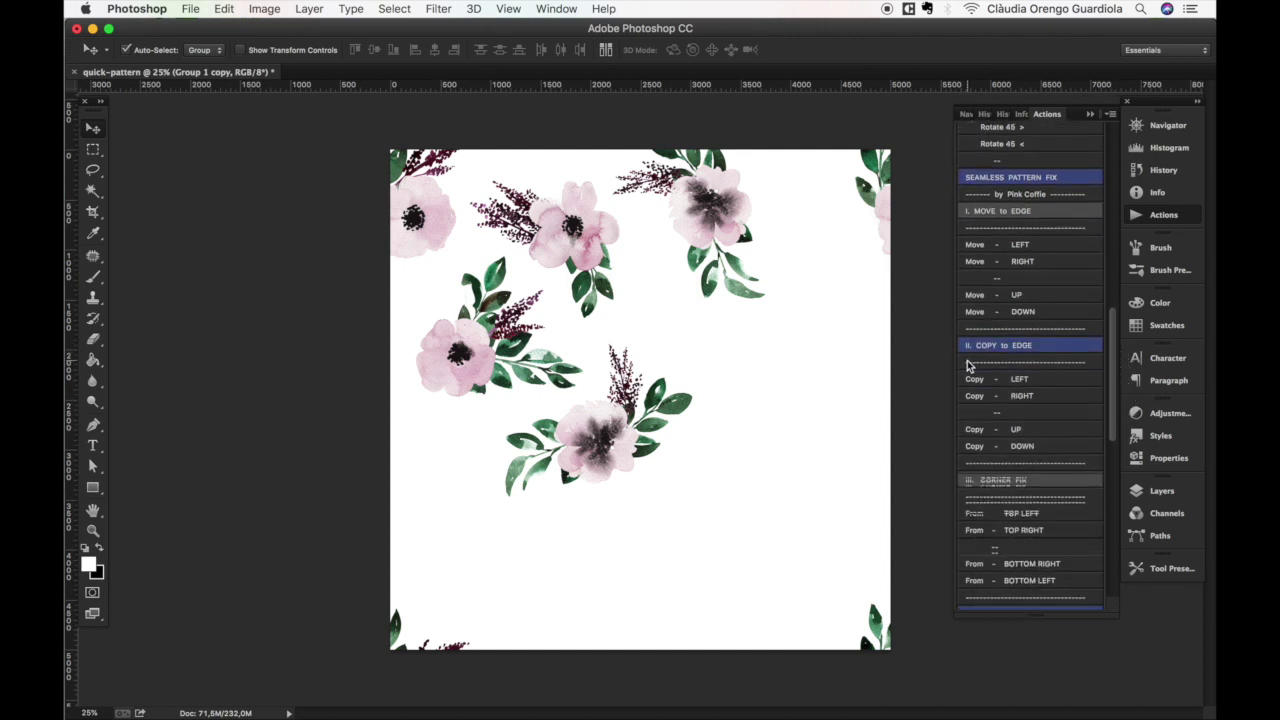
left_click(1013, 451)
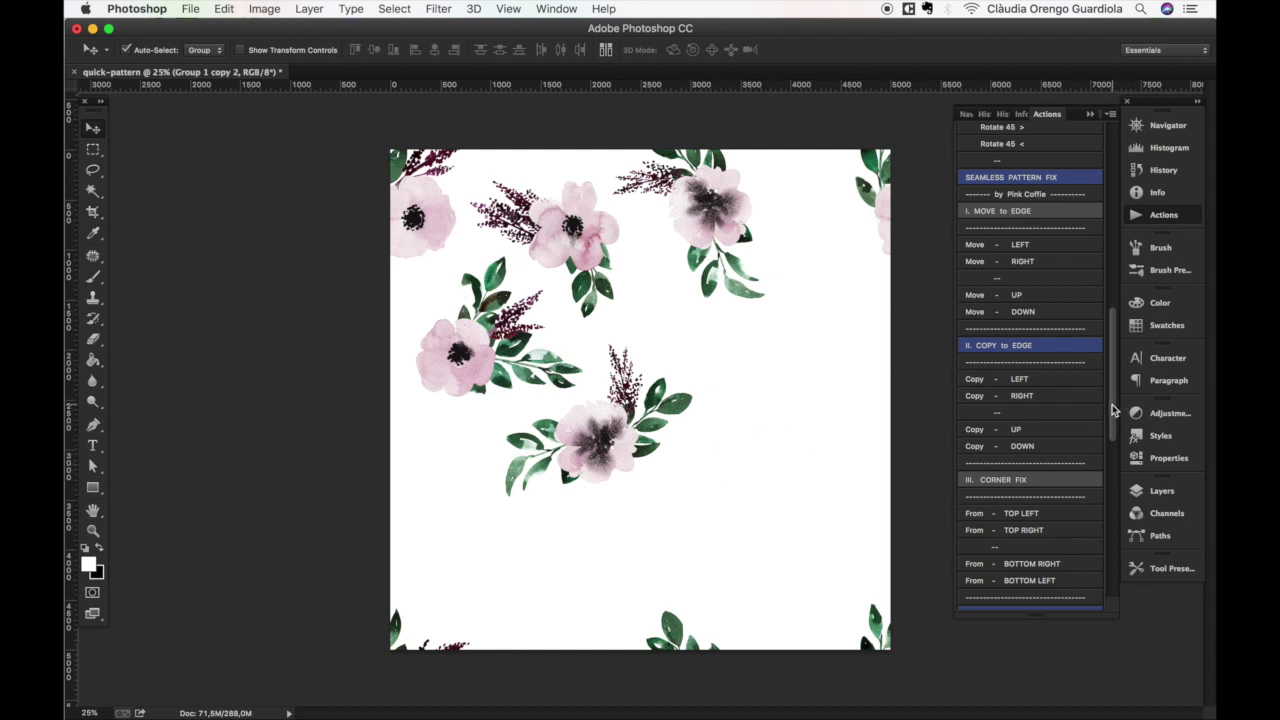
left_click_drag(1113, 410, 1109, 486)
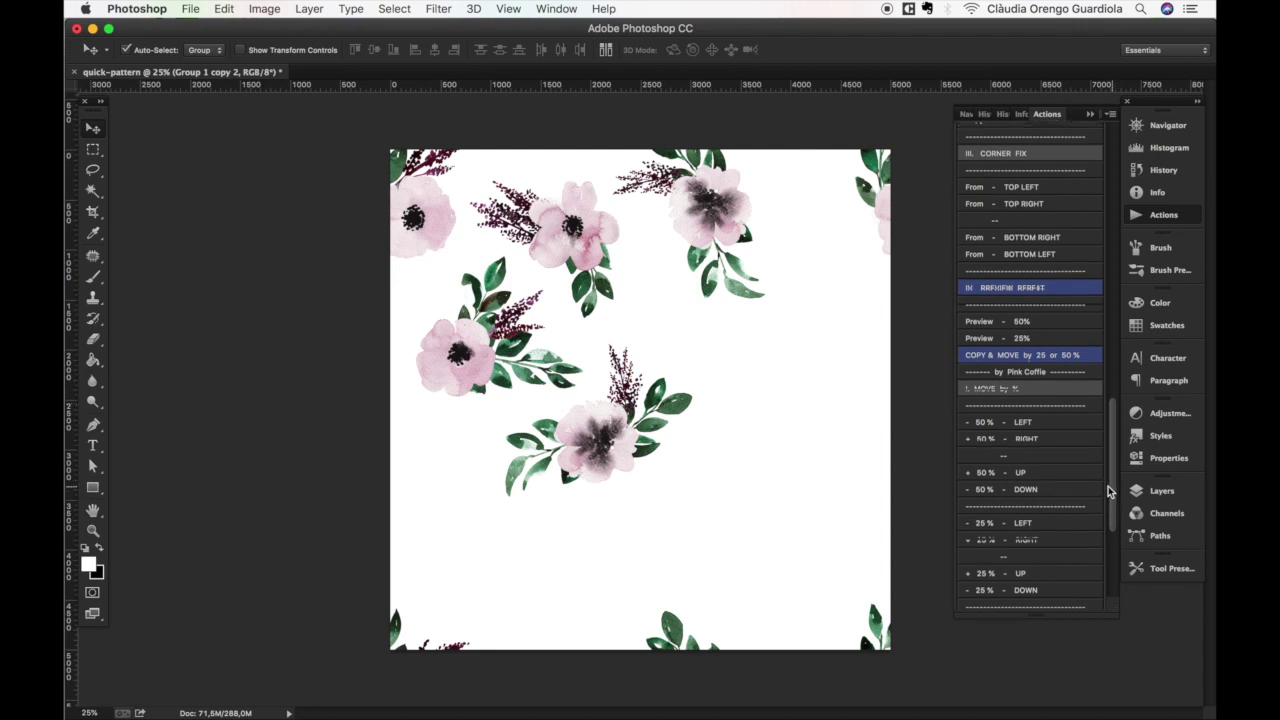
Alt-drag a copy of the left pink flower downward, then shift it 50% right and 25% left.
left_click(476, 367)
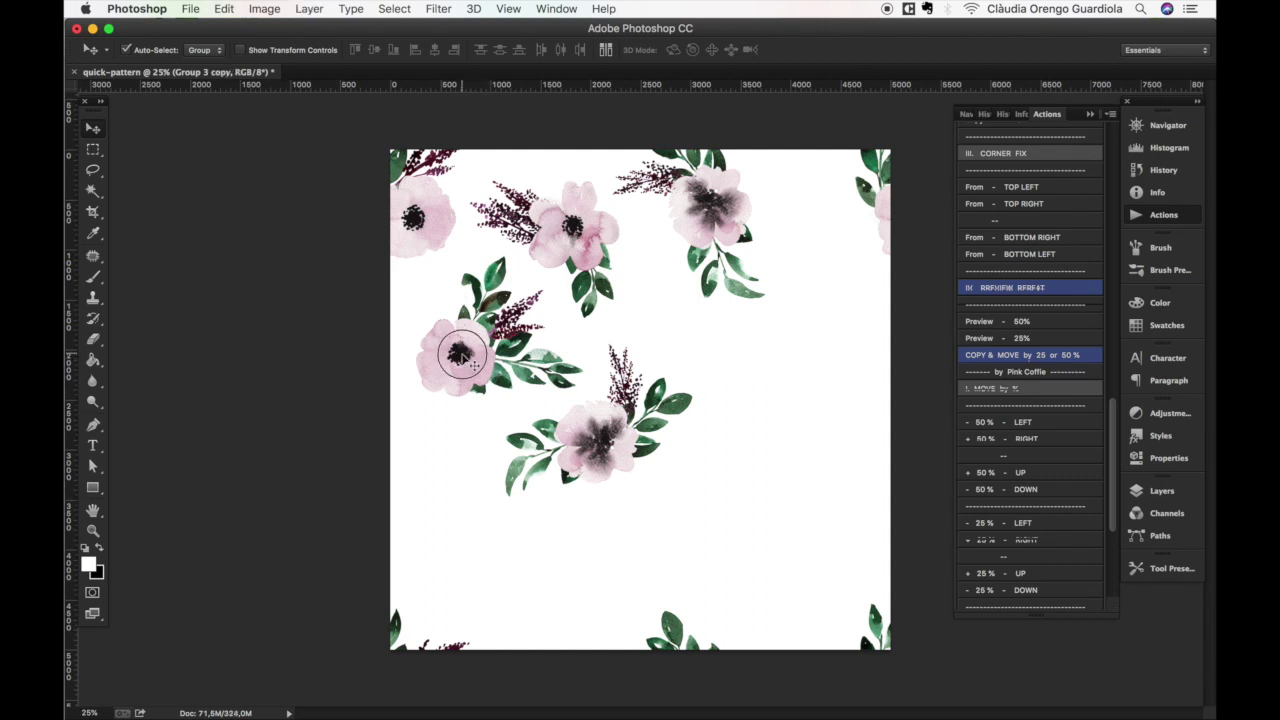
left_click_drag(460, 357, 518, 594)
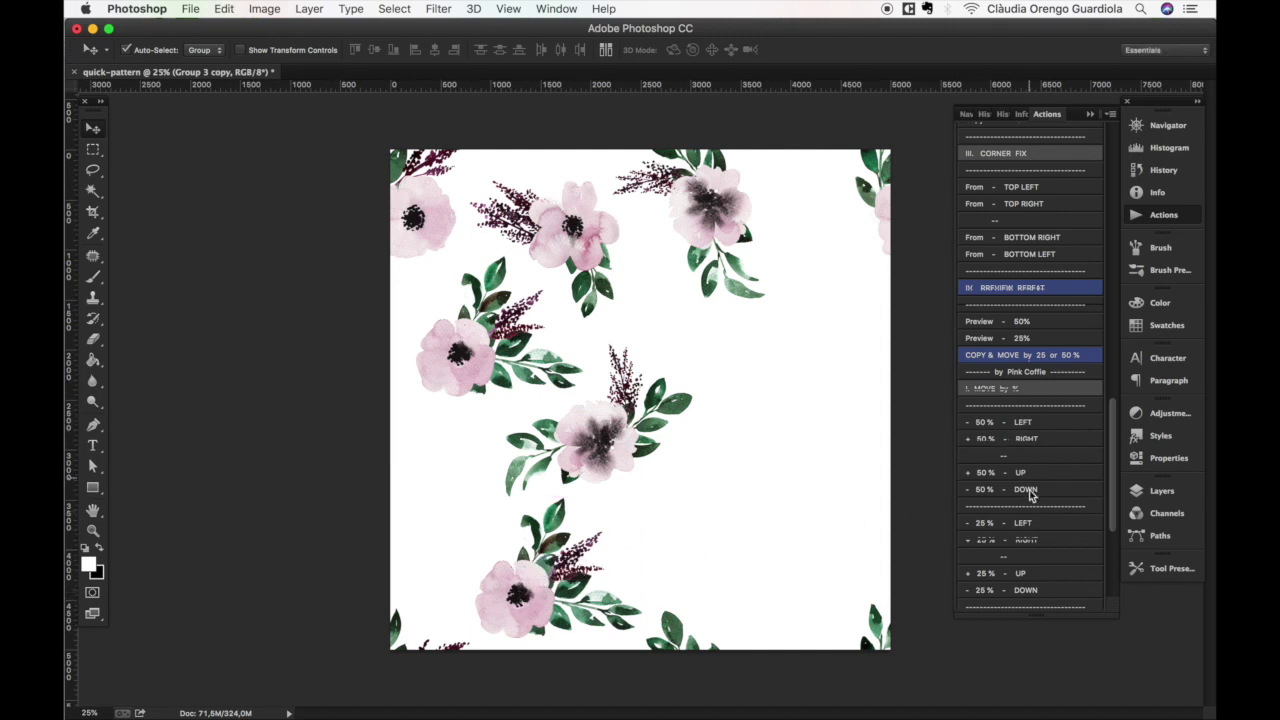
left_click(988, 440)
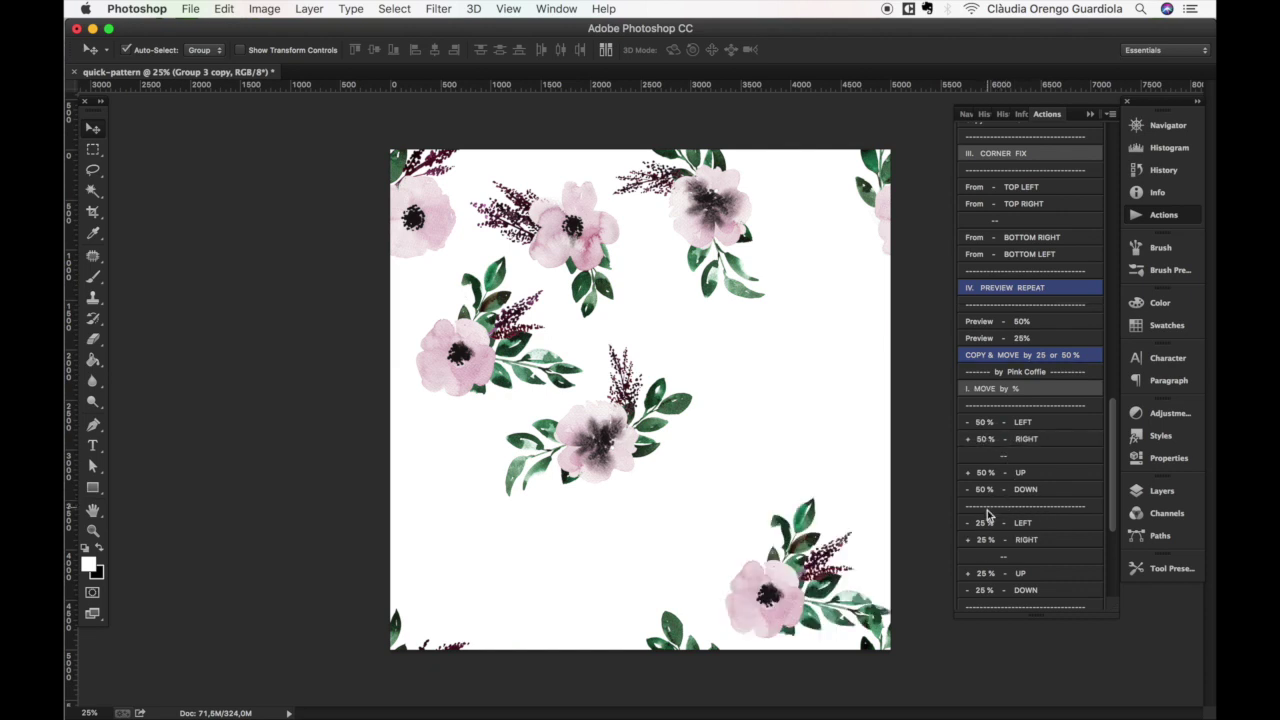
left_click(986, 525)
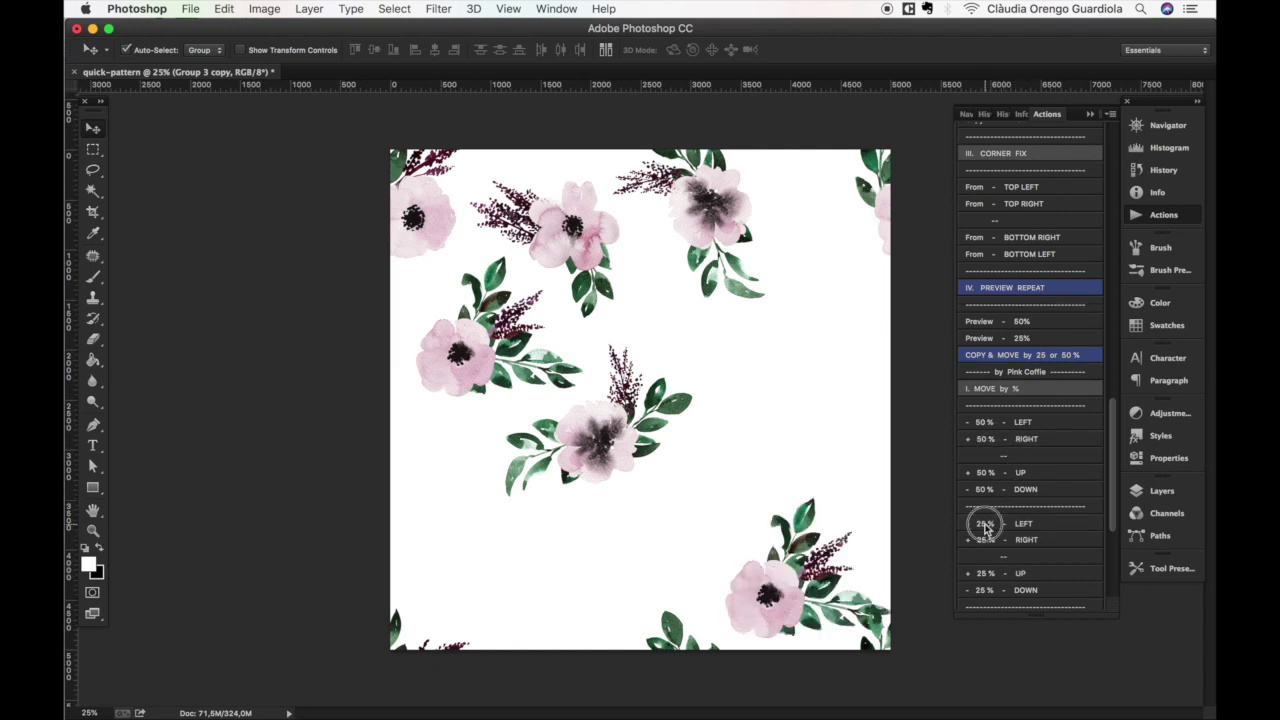
left_click(986, 527)
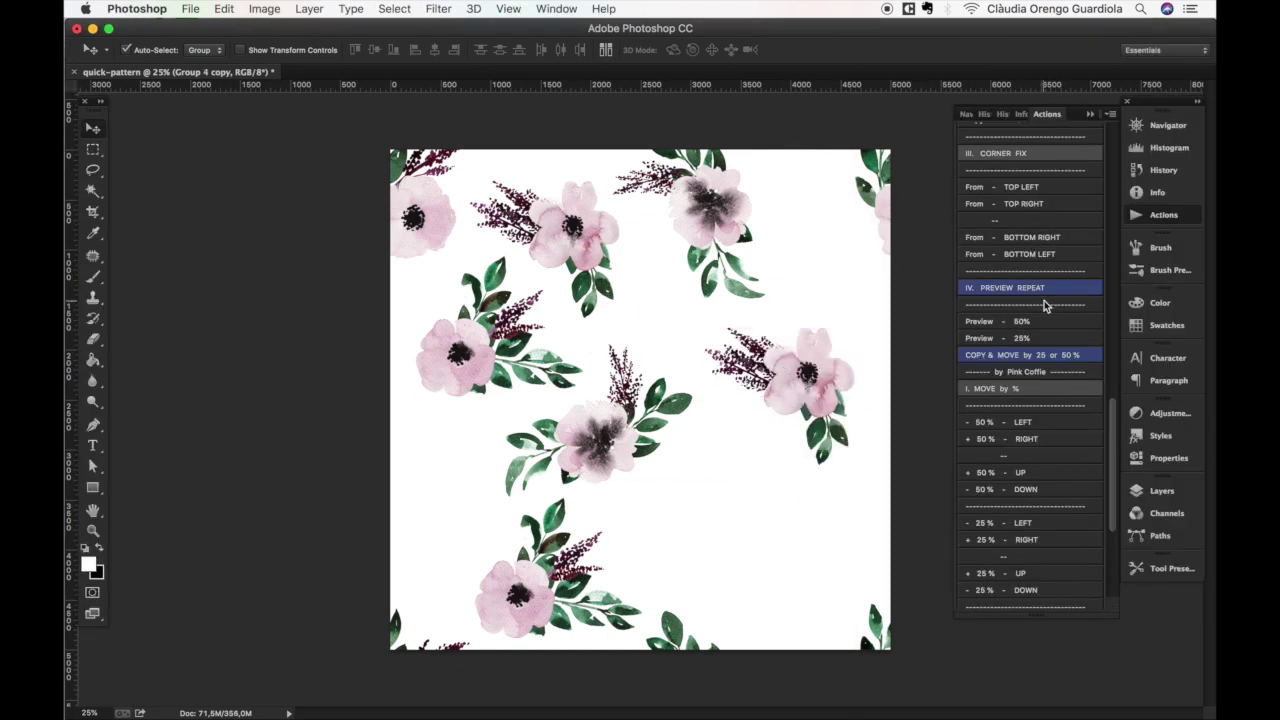
Rotate the right-side flower copy and the bottom-left flower with Free Transform.
scroll(1030, 300, "up", 5)
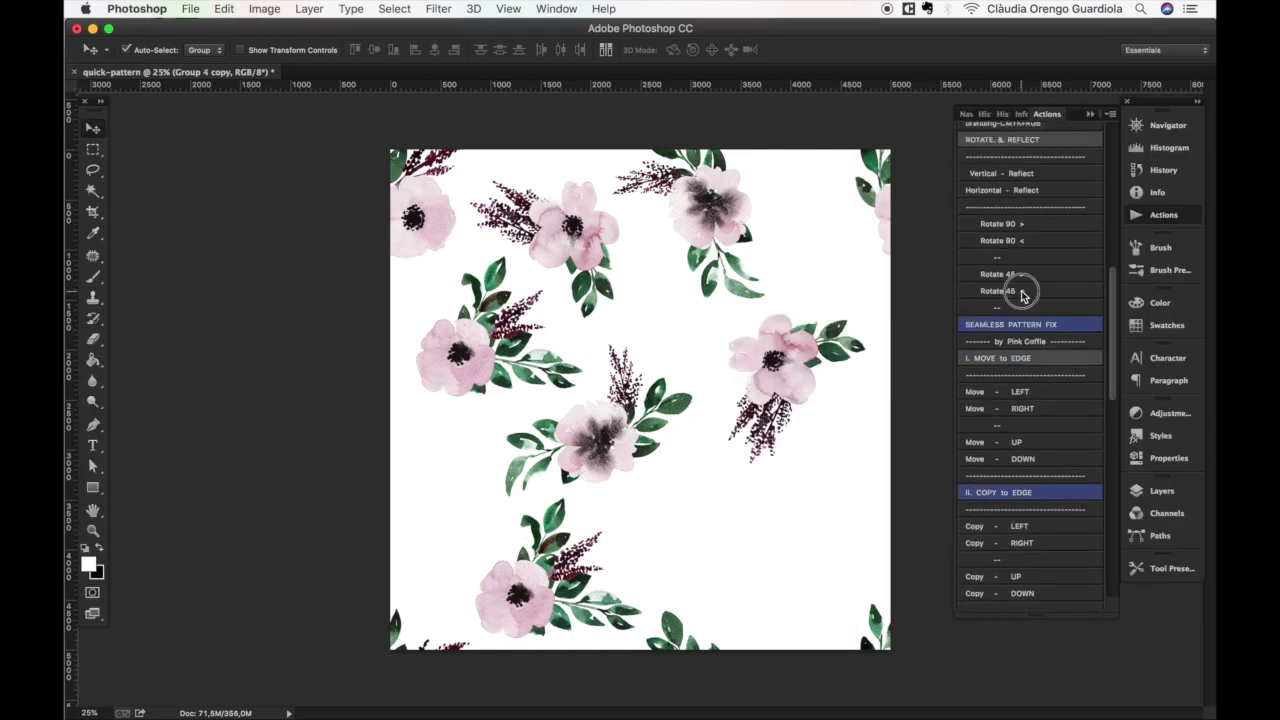
left_click_drag(777, 339, 790, 385)
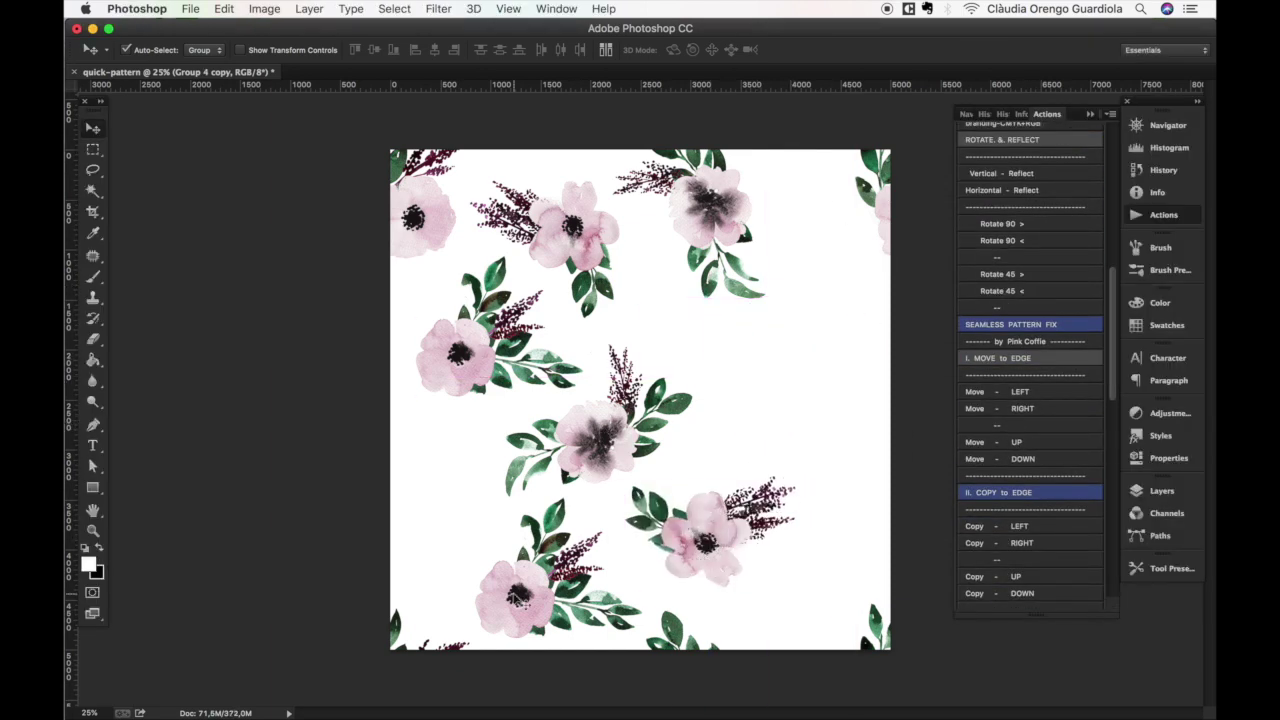
key("ctrl+t")
left_click_drag(840, 390, 760, 430)
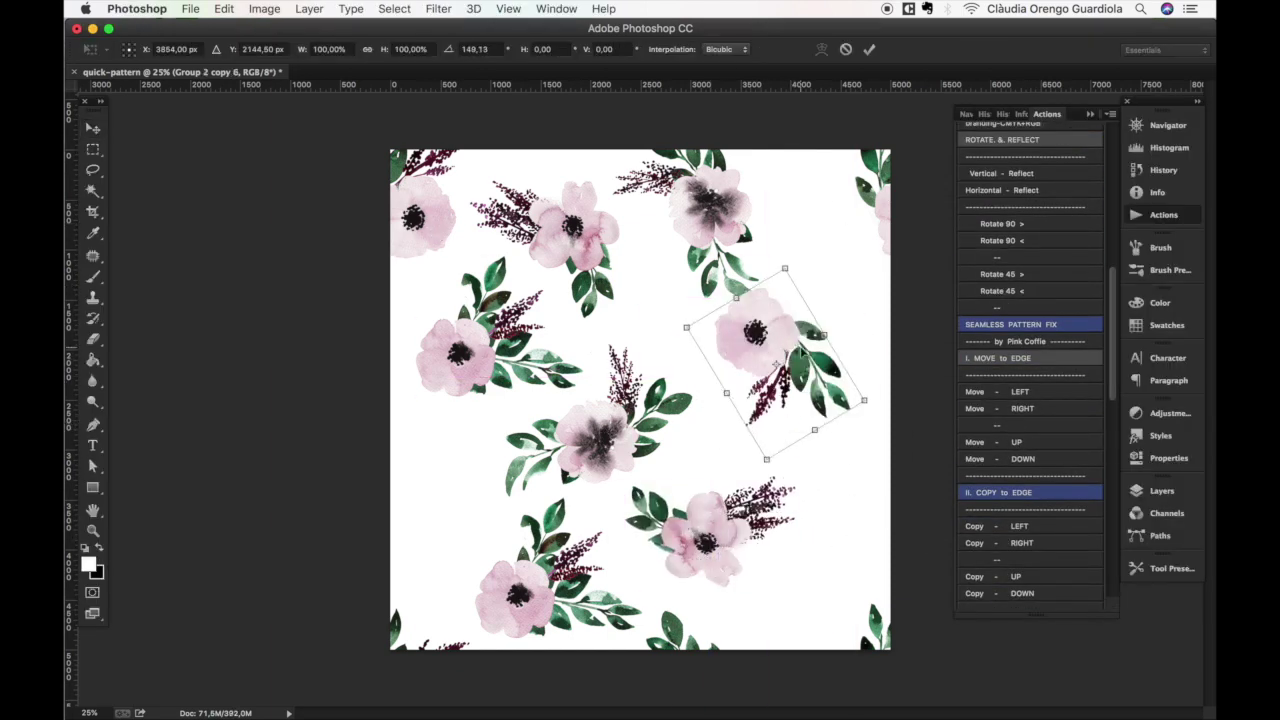
key("Return")
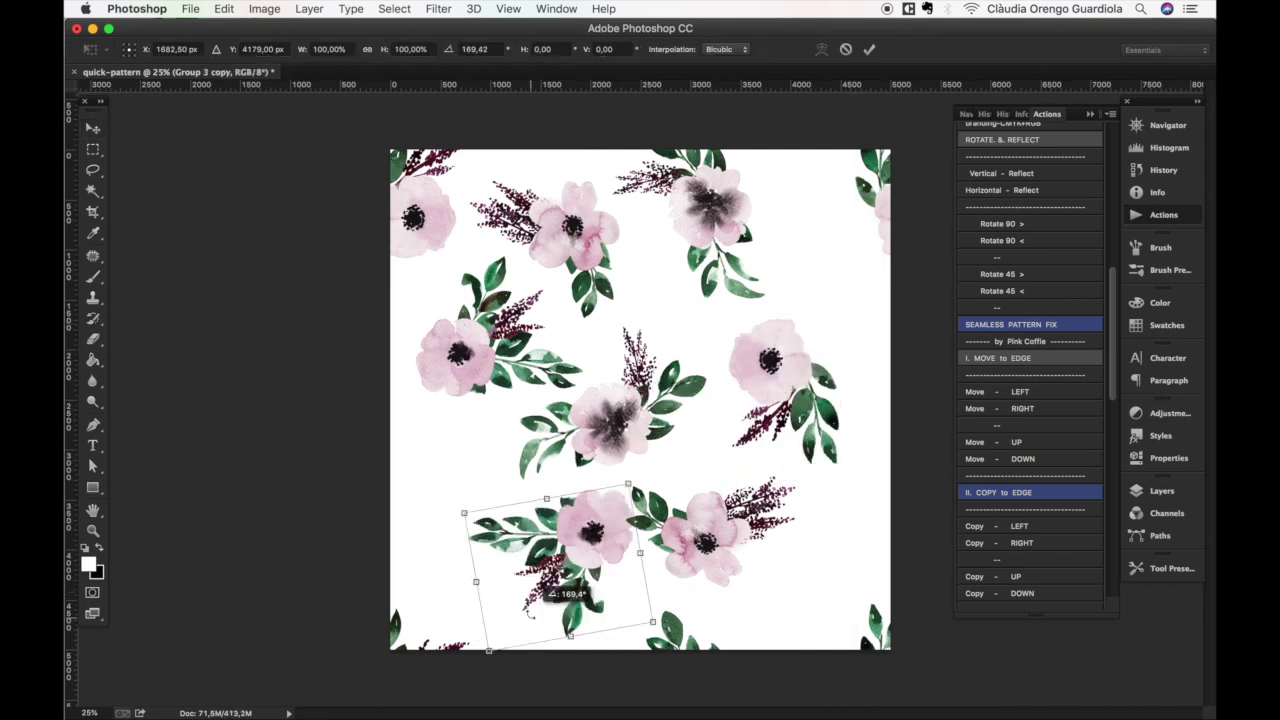
key("ctrl+t")
left_click_drag(657, 668, 633, 657)
key("Return")
Rotate the new left flower and turn the bottom-right flower about 45 degrees.
key("ctrl+t")
left_click_drag(455, 560, 457, 443)
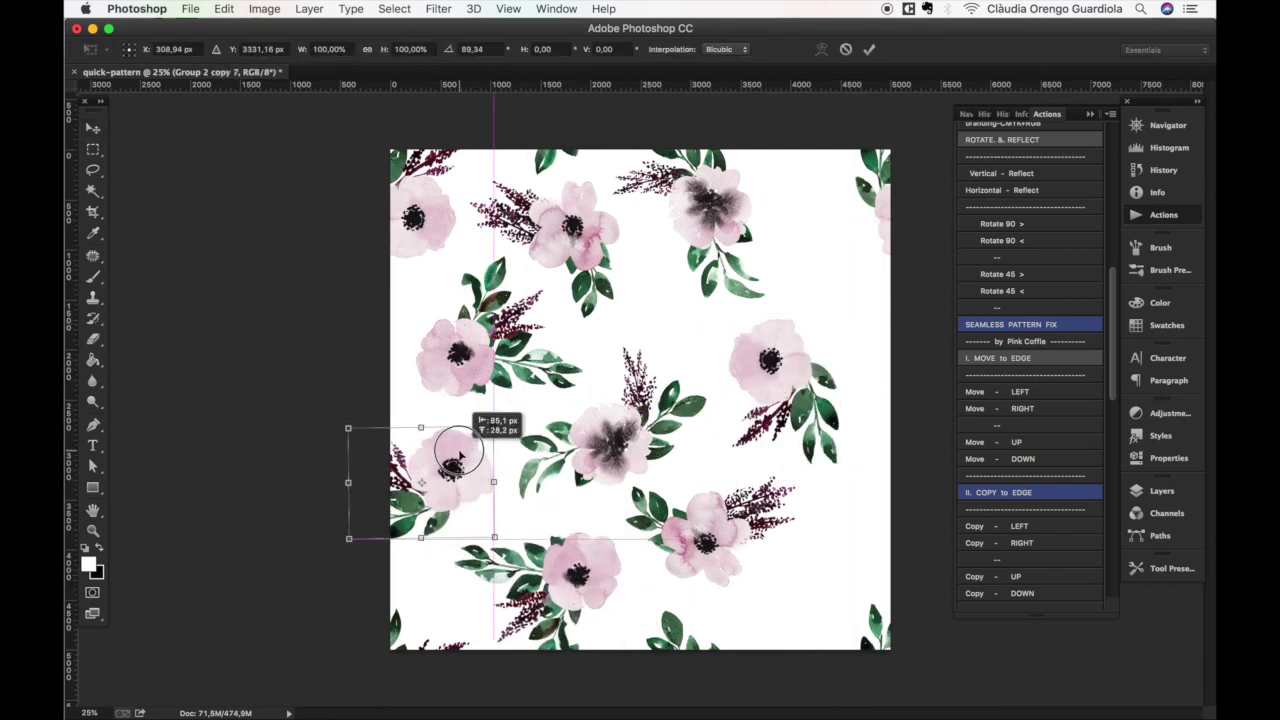
key("Return")
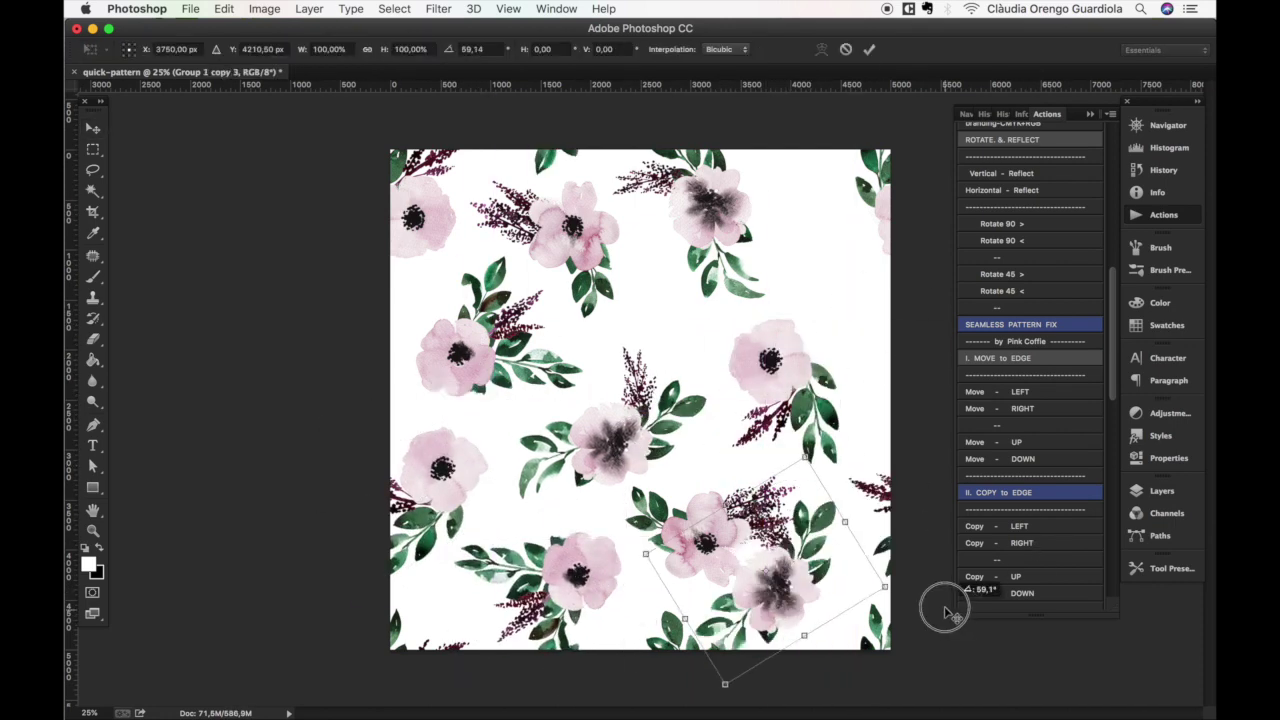
key("Return")
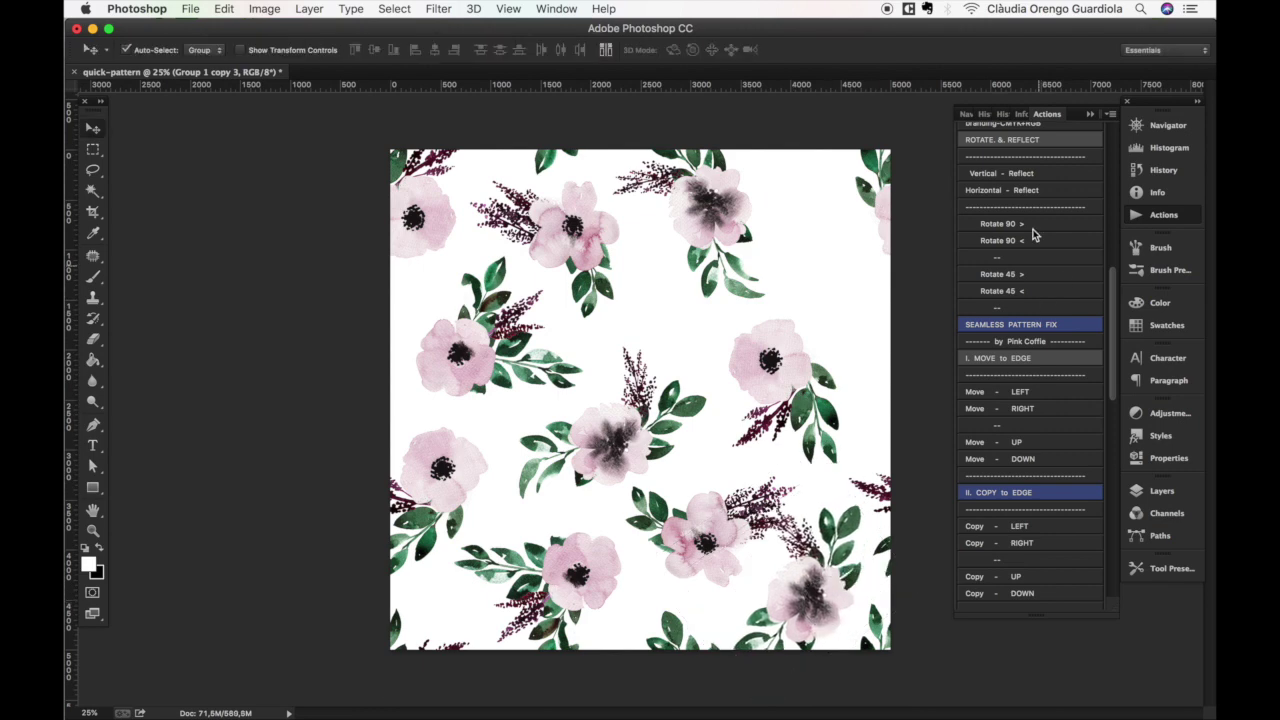
key("ctrl+t")
left_click_drag(835, 516, 873, 566)
Move the top-right flower toward the corner, nudge the centre flower up, and place a rotated copy in the right-middle gap.
key("Return")
left_click_drag(770, 360, 829, 271)
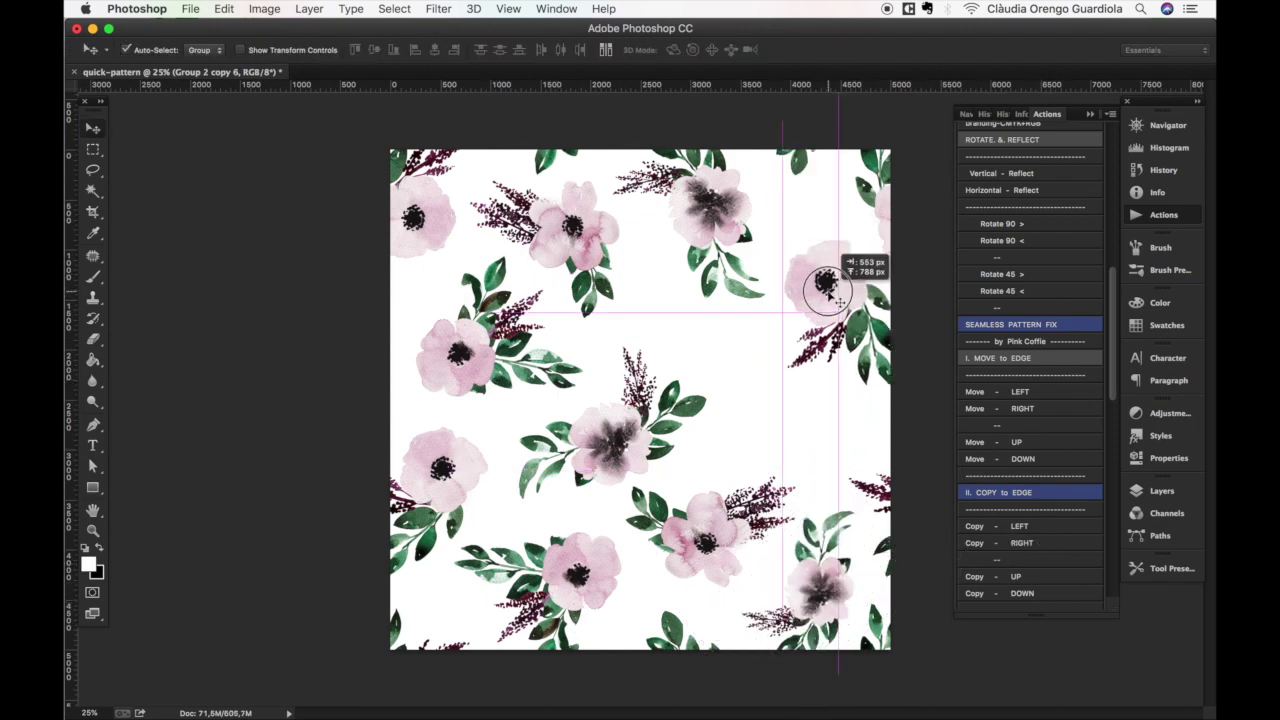
left_click_drag(622, 443, 624, 429)
key("ctrl+alt+t")
left_click_drag(1000, 450, 956, 364)
key("Return")
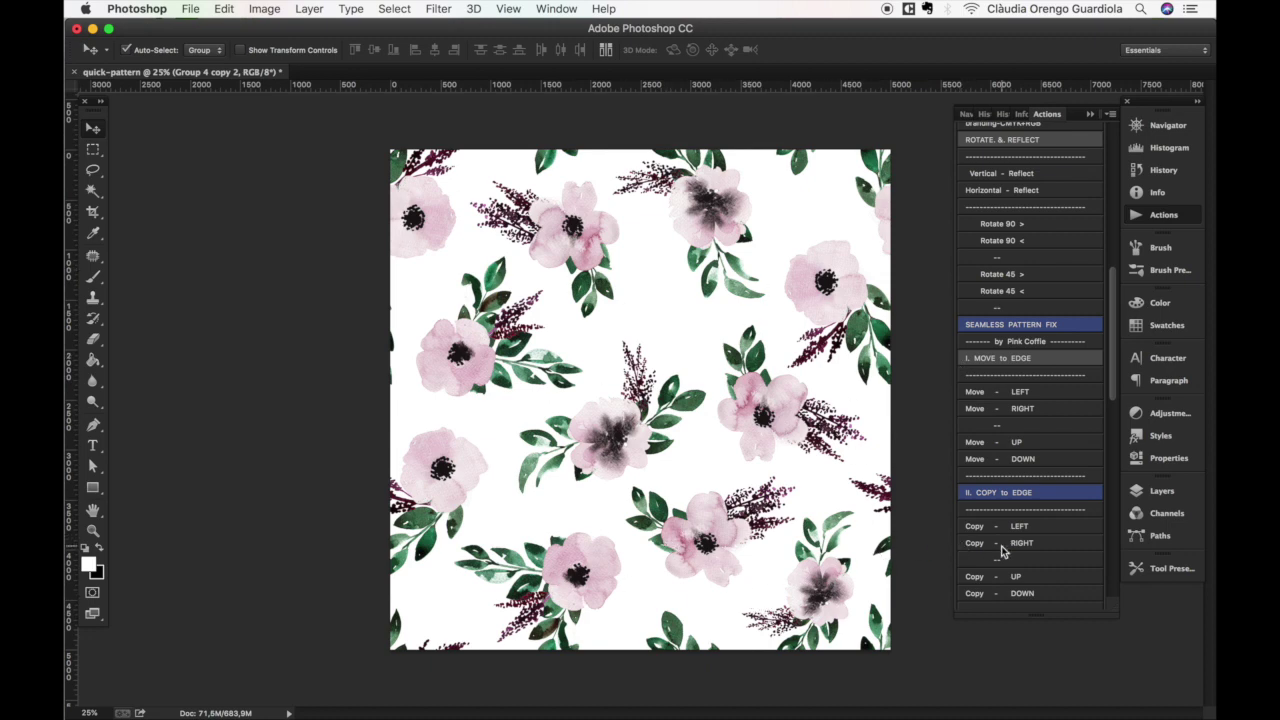
Delete the white Layer 1 background from the Layers panel, confirming the deletion.
scroll(1033, 557, "down", 8)
scroll(1033, 557, "down", 6)
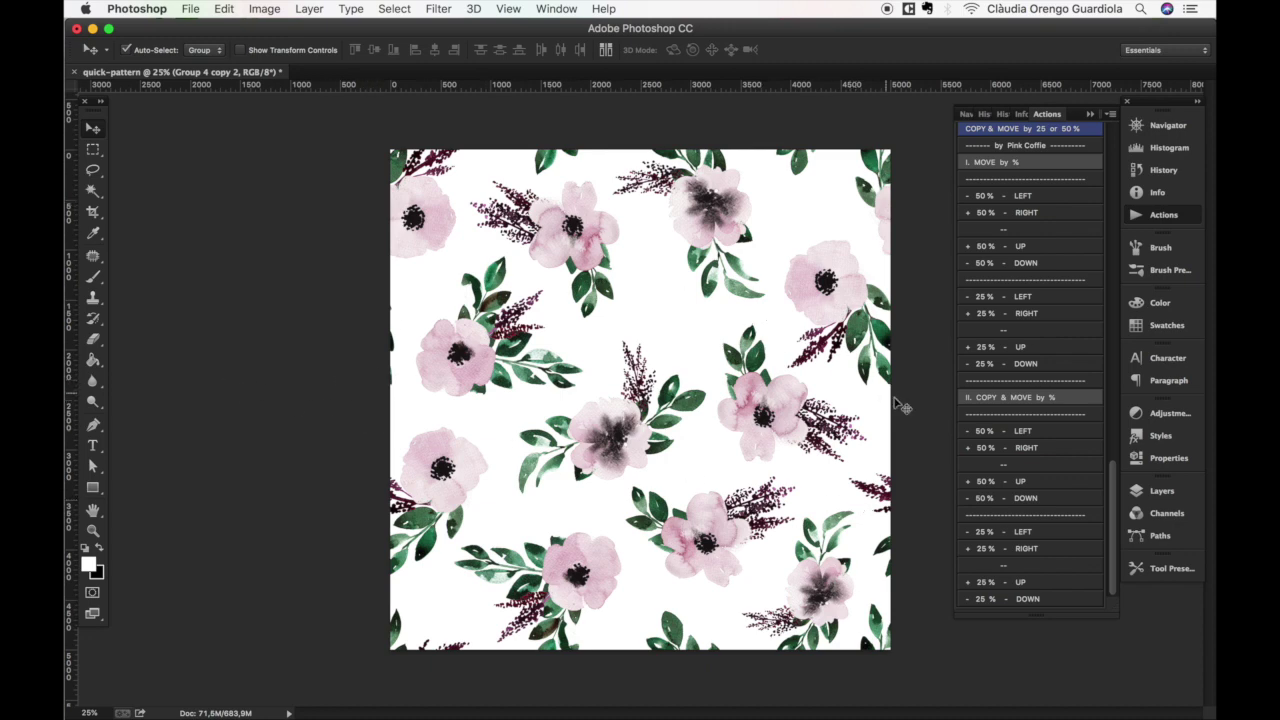
left_click(1157, 492)
scroll(1047, 605, "down", 5)
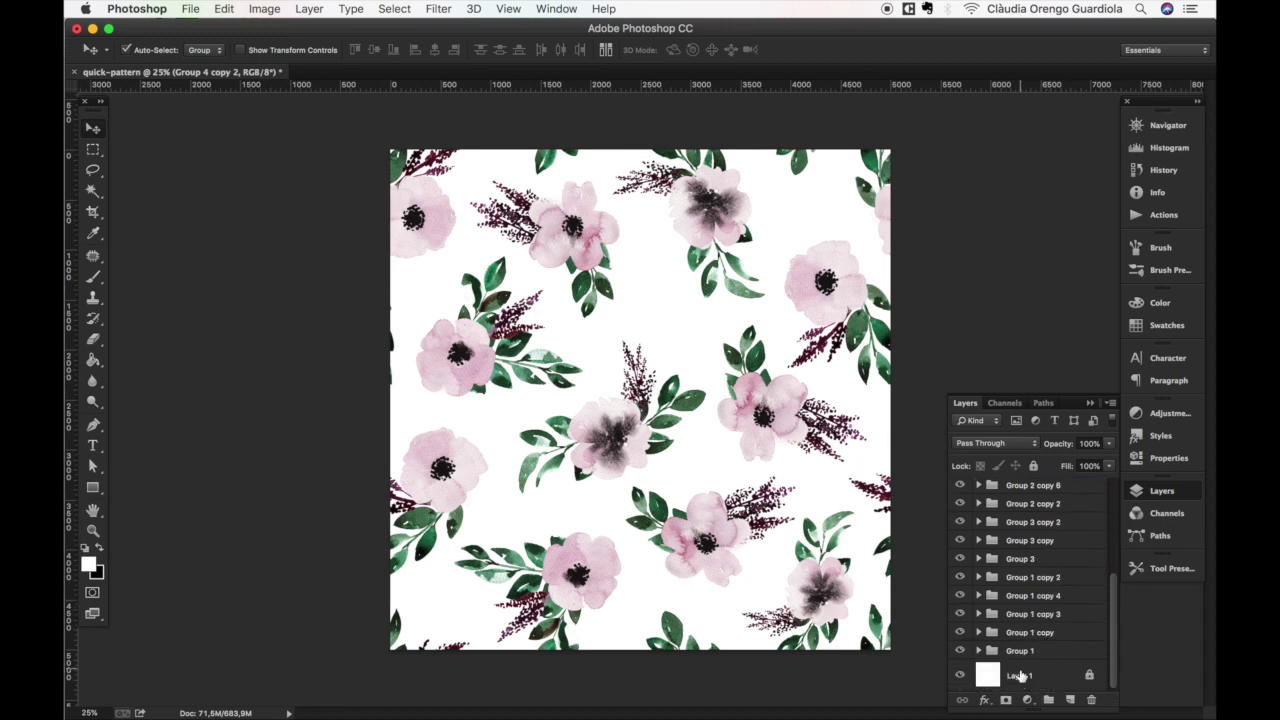
left_click(998, 677)
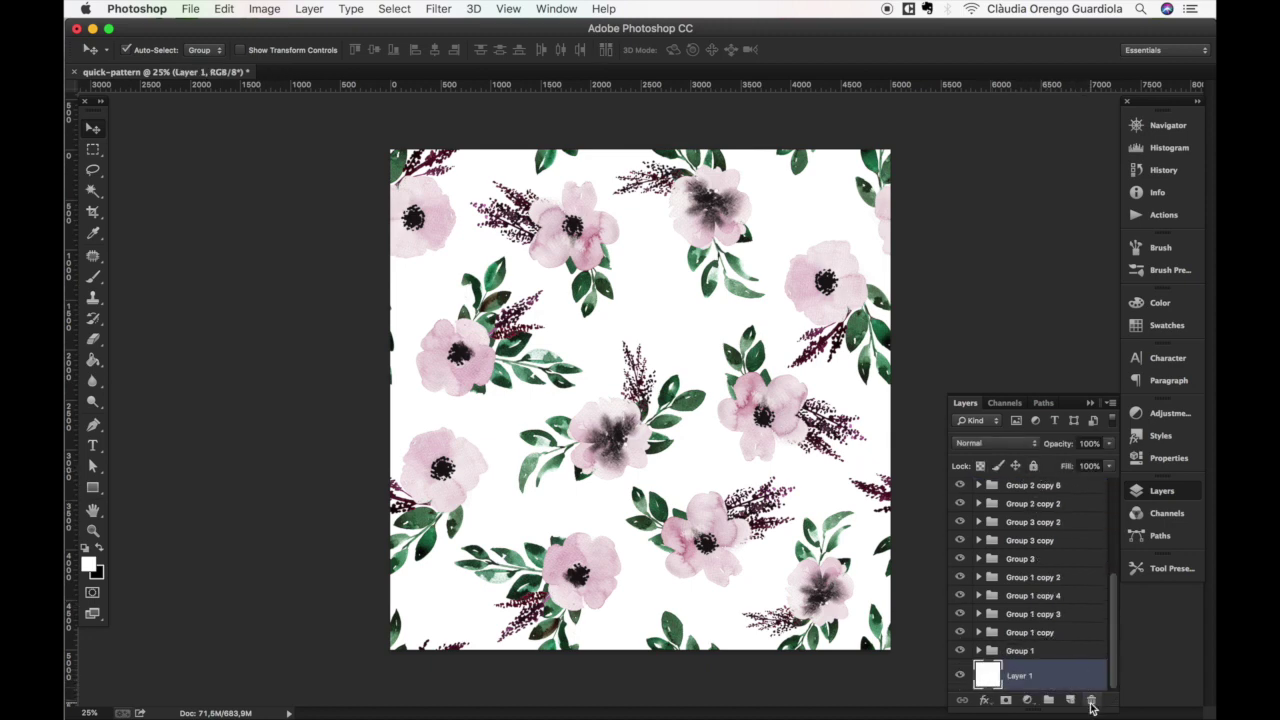
left_click(1091, 700)
left_click(762, 264)
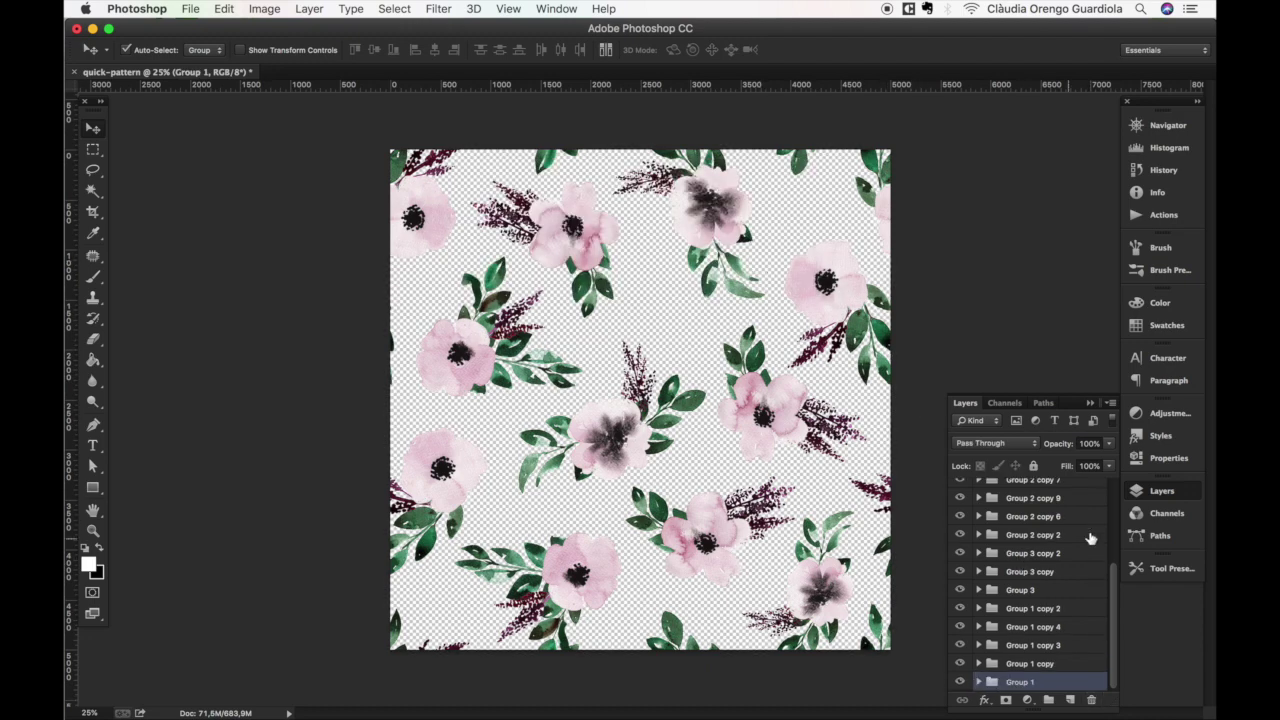
scroll(1065, 548, "up", 3)
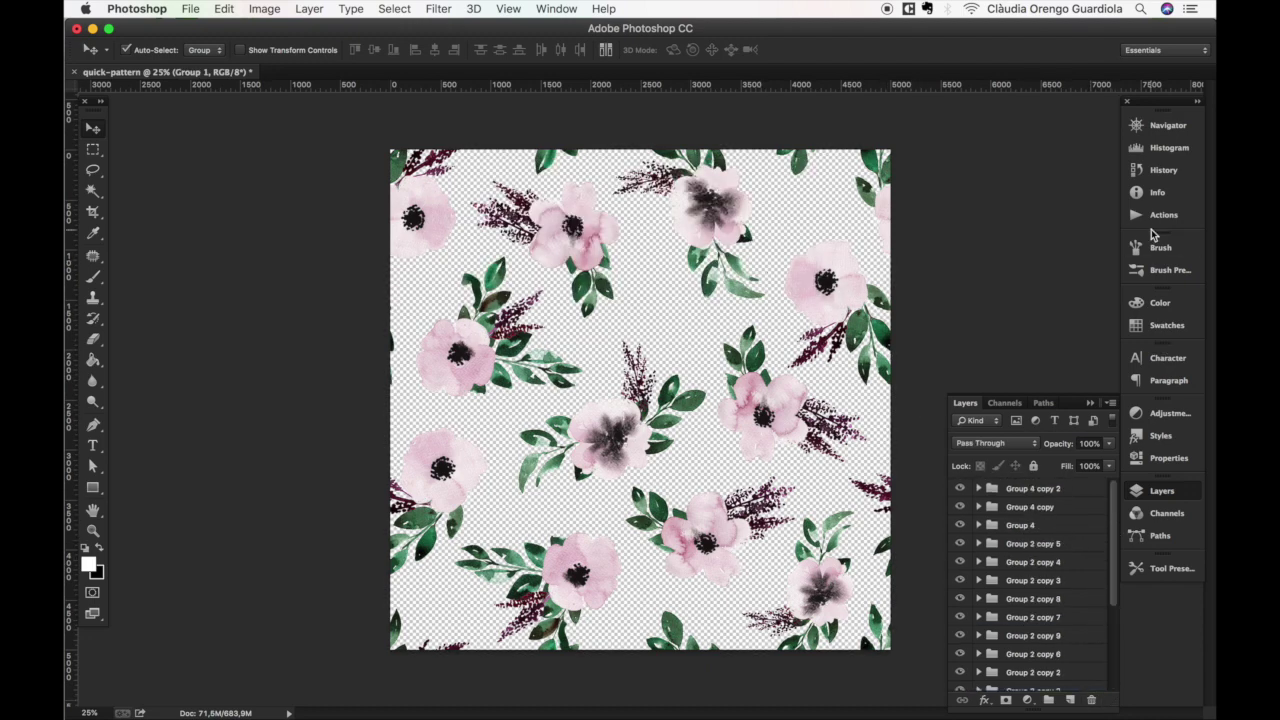
left_click(1158, 215)
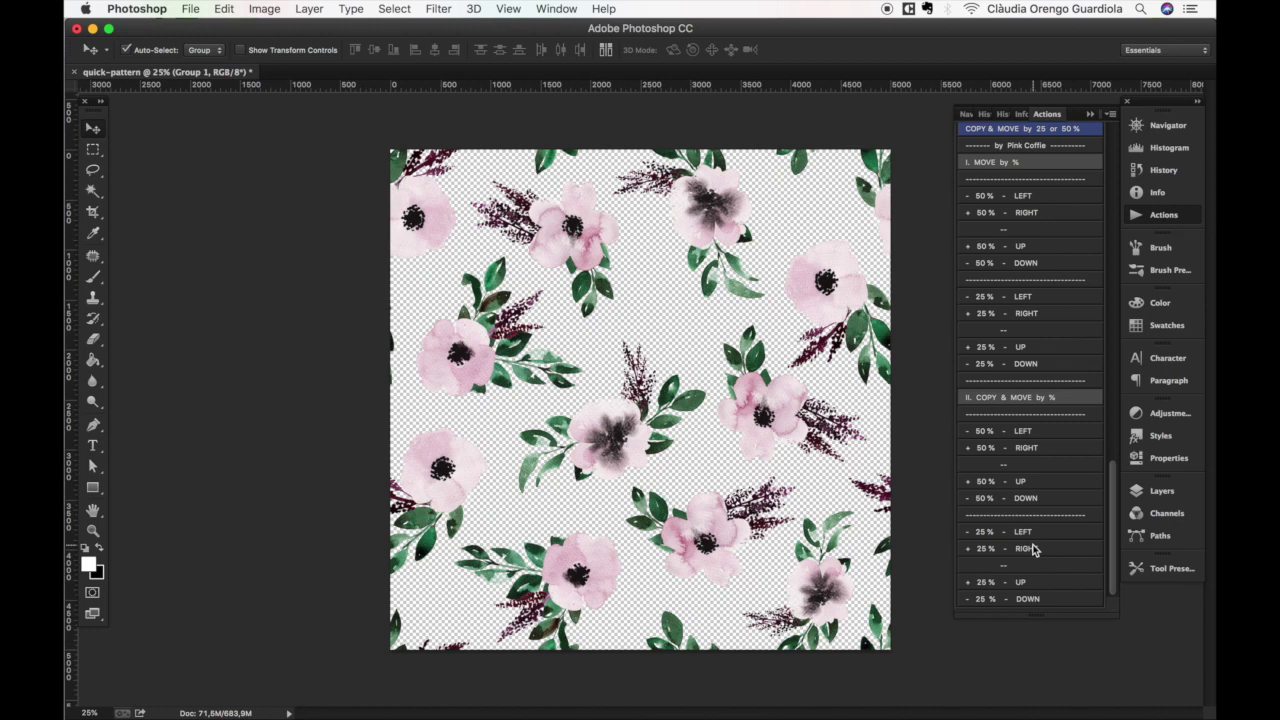
Play the IV. PREVIEW REPEAT Preview - 25% action to tile the pattern over pink e4a8a8.
scroll(1033, 455, "up", 5)
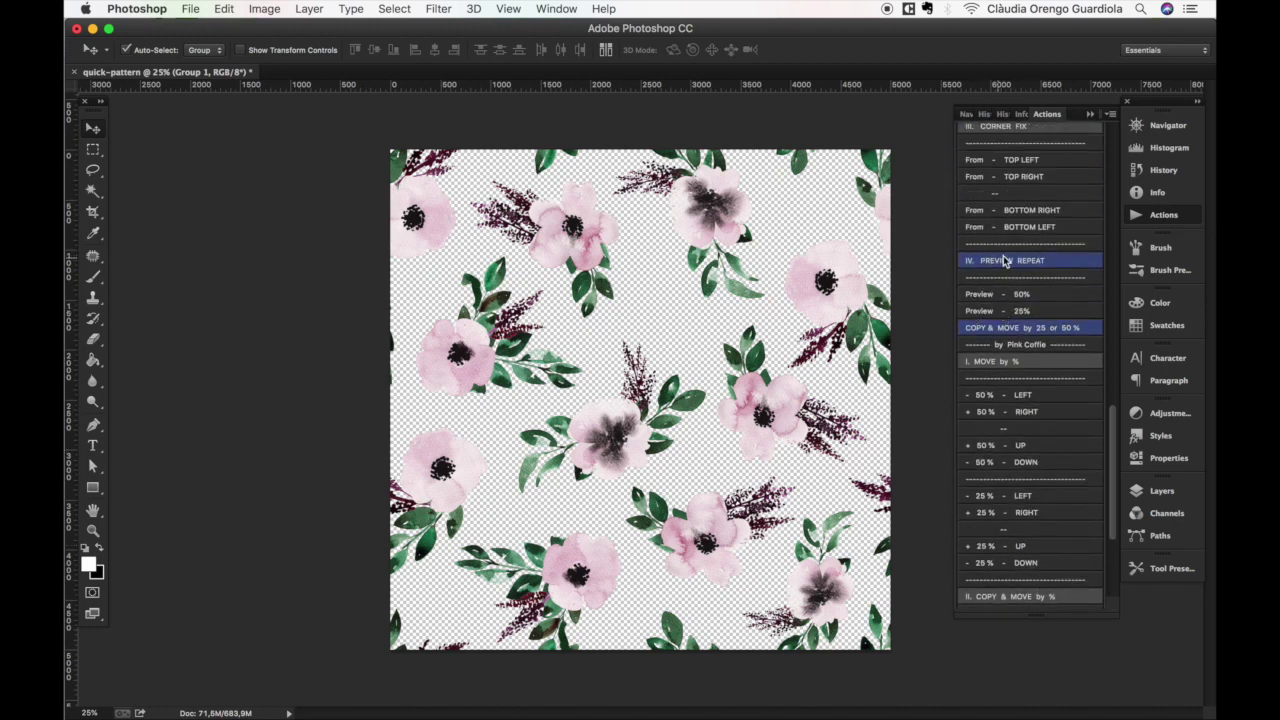
left_click(977, 313)
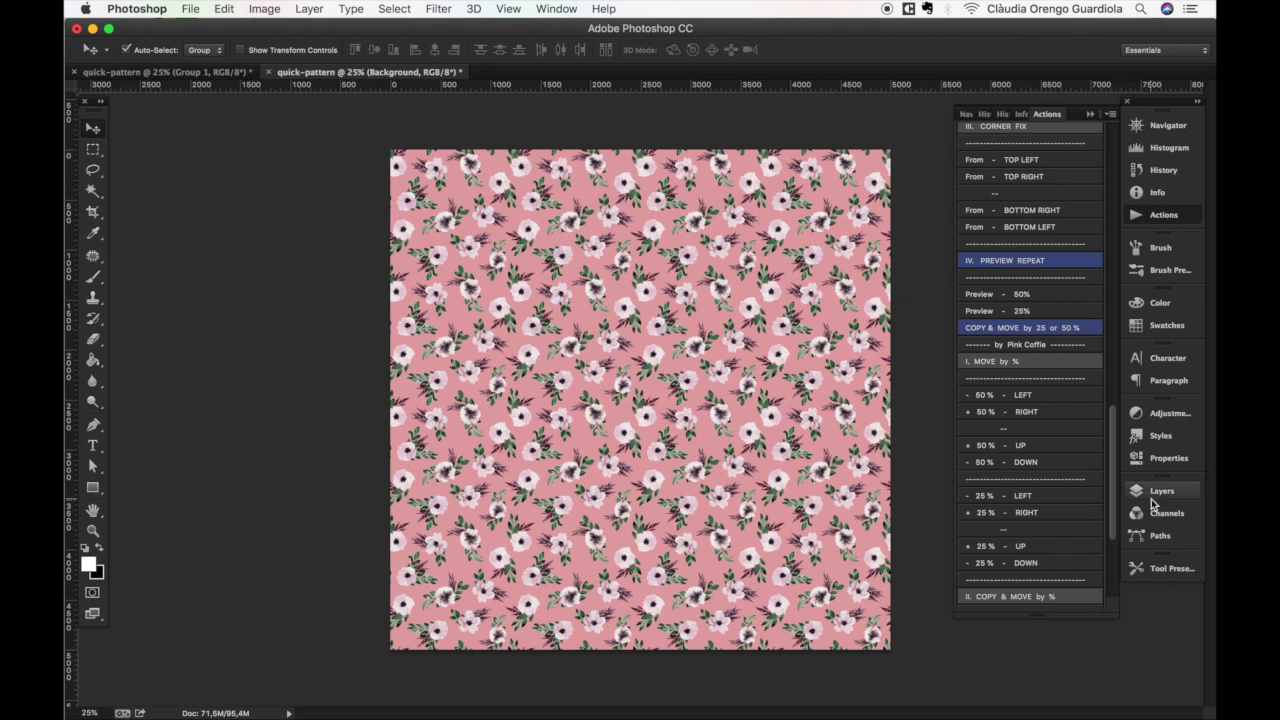
left_click(1151, 499)
Try red, green, teal and purple in the background fill's Color Picker, then settle on grey #646164.
double_click(984, 527)
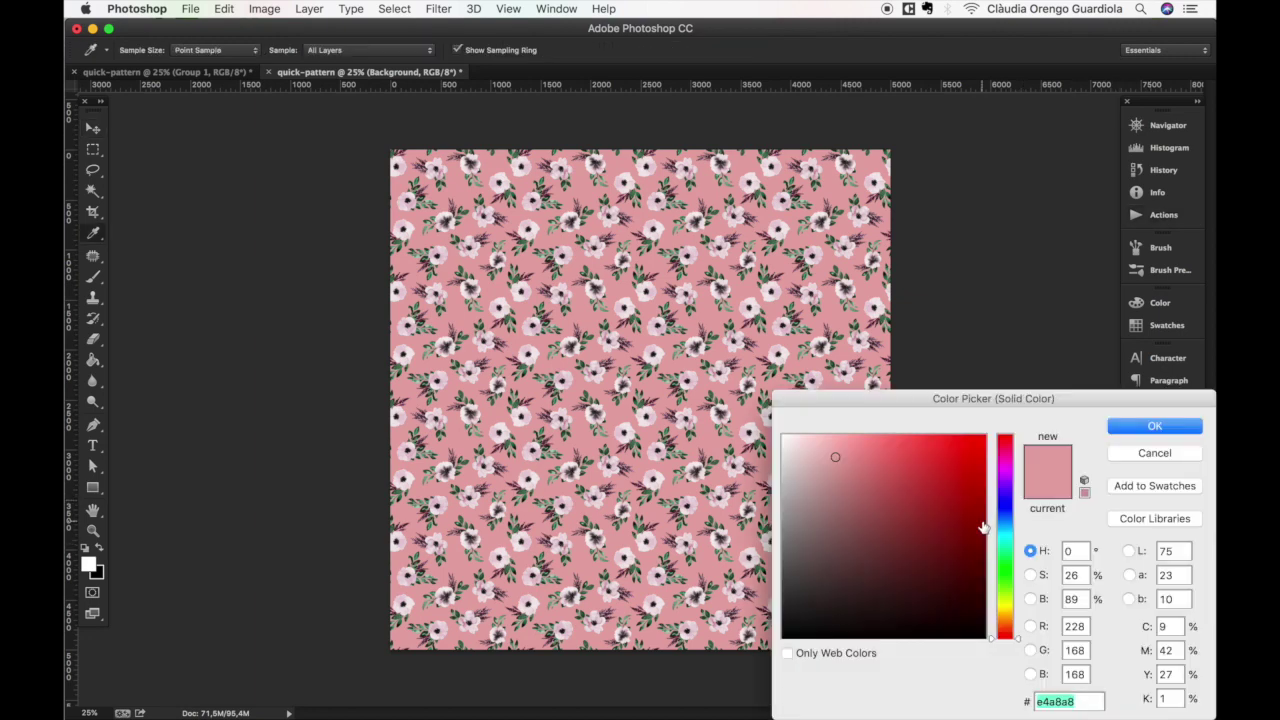
left_click_drag(903, 503, 951, 613)
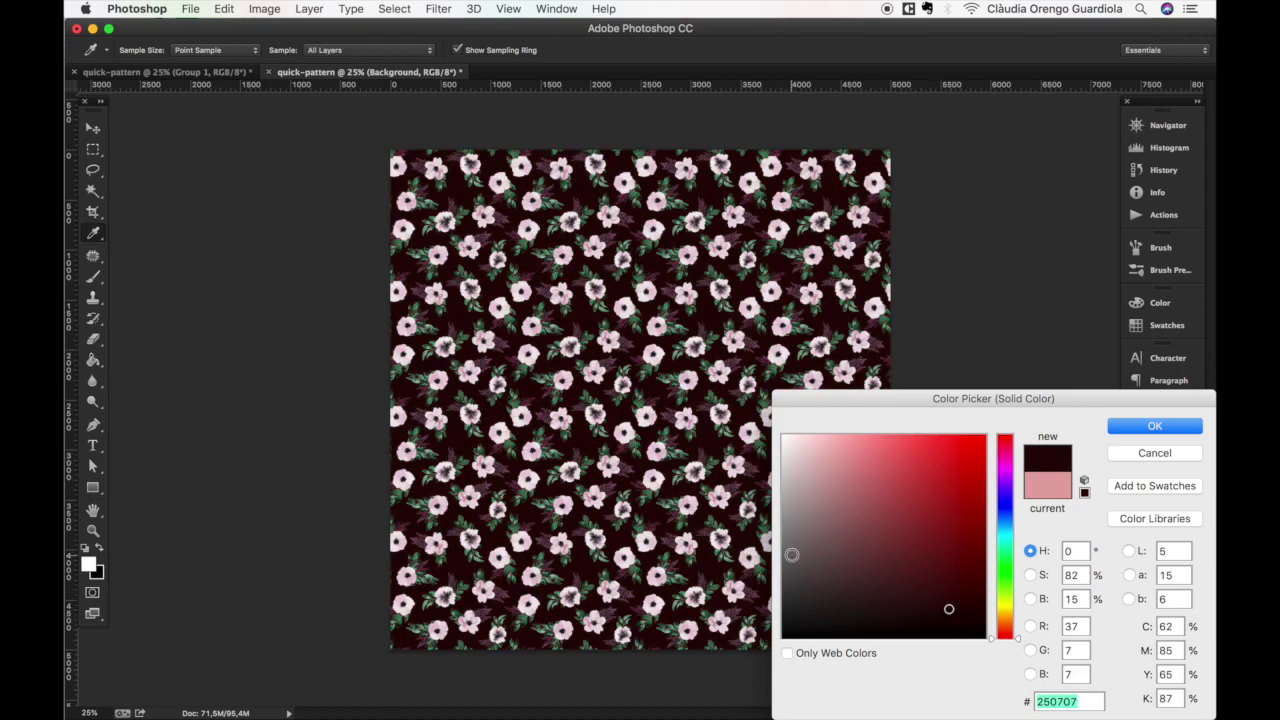
left_click(791, 553)
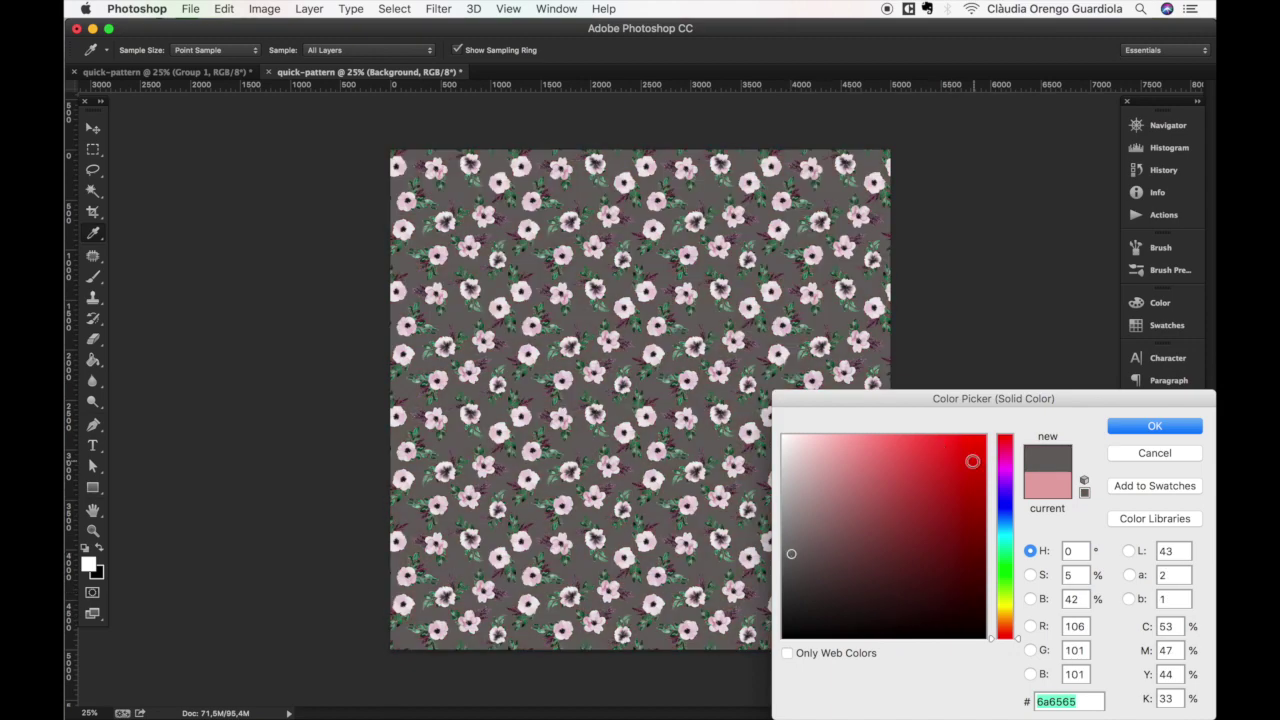
left_click(972, 462)
left_click(1004, 566)
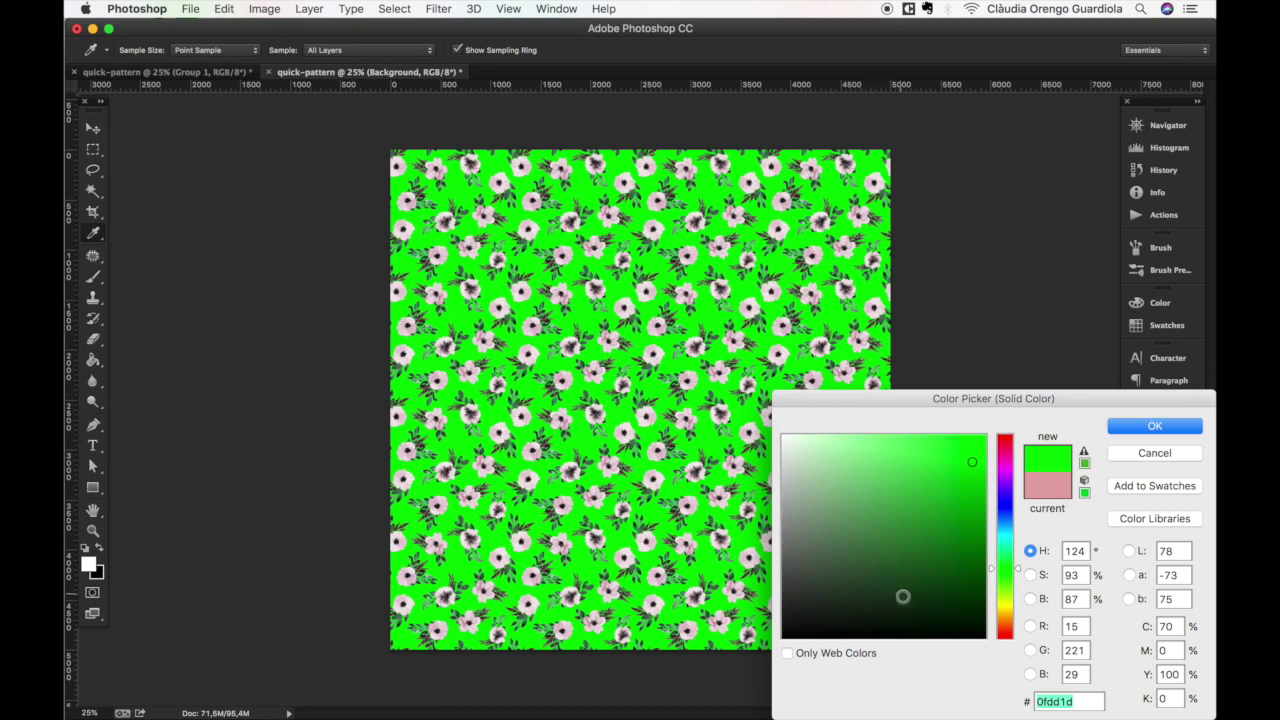
left_click_drag(900, 596, 829, 603)
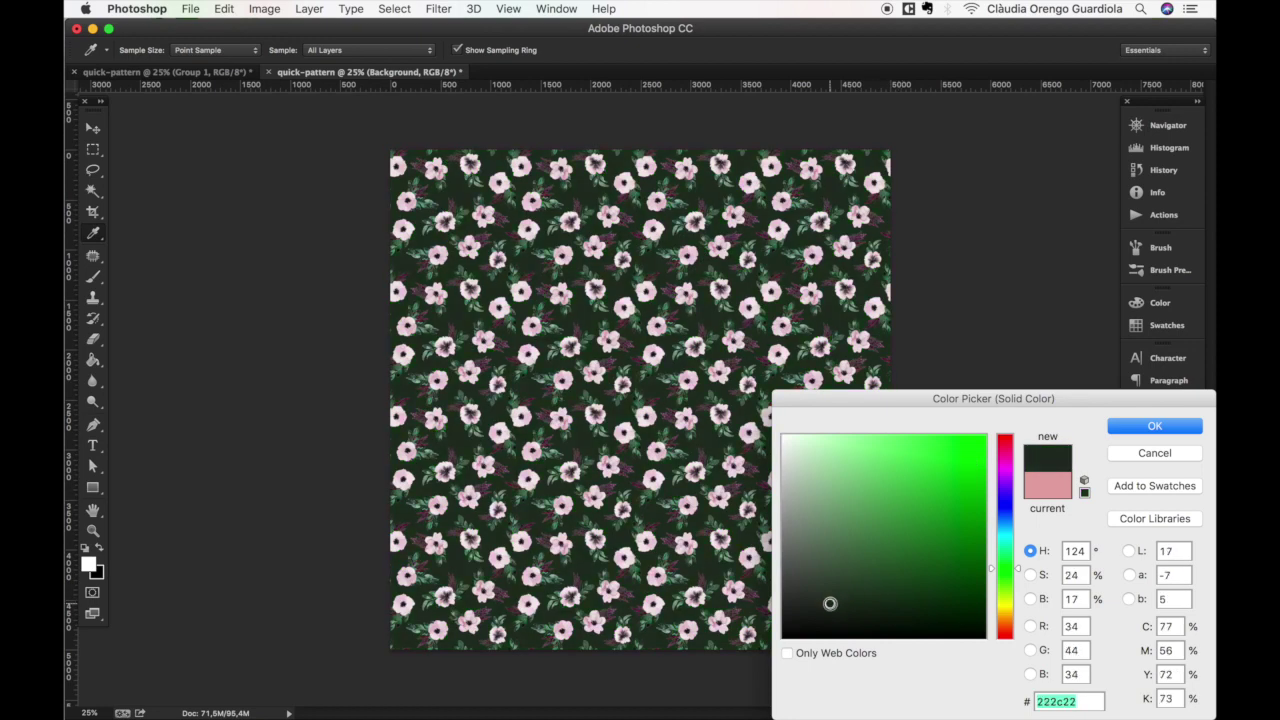
left_click(1005, 530)
left_click(808, 572)
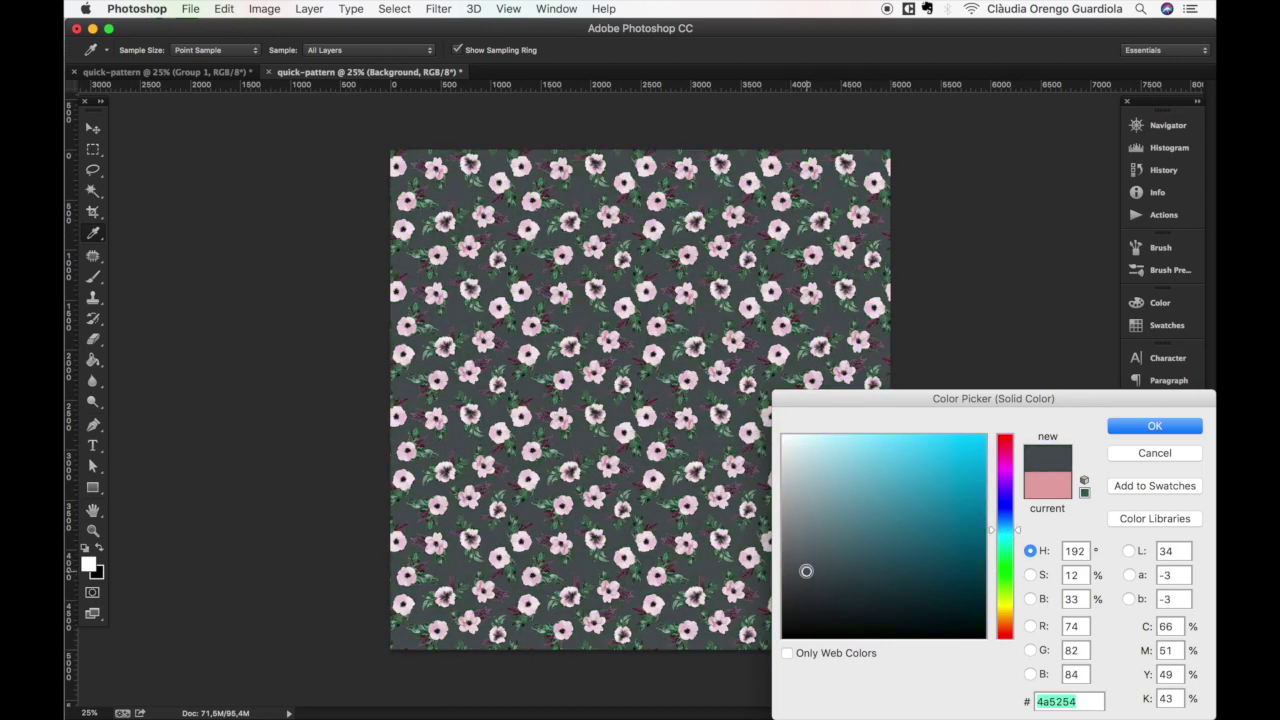
left_click(877, 593)
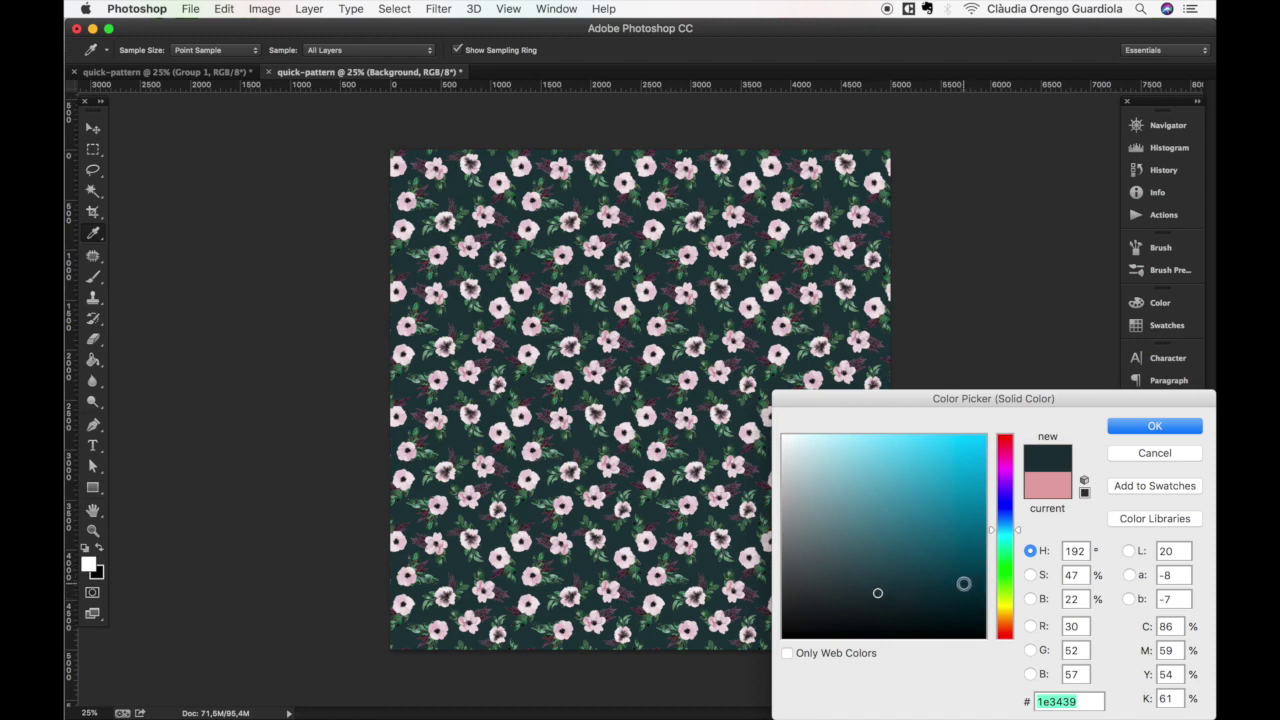
left_click(959, 581)
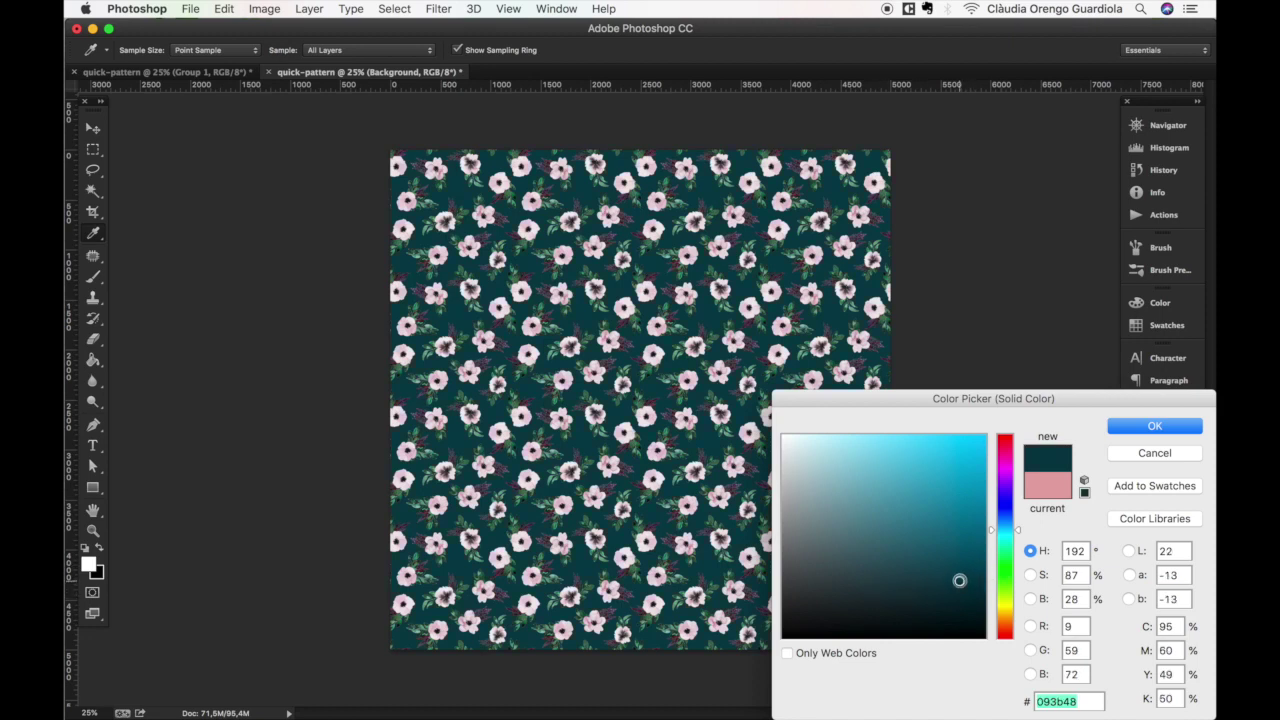
left_click(1008, 468)
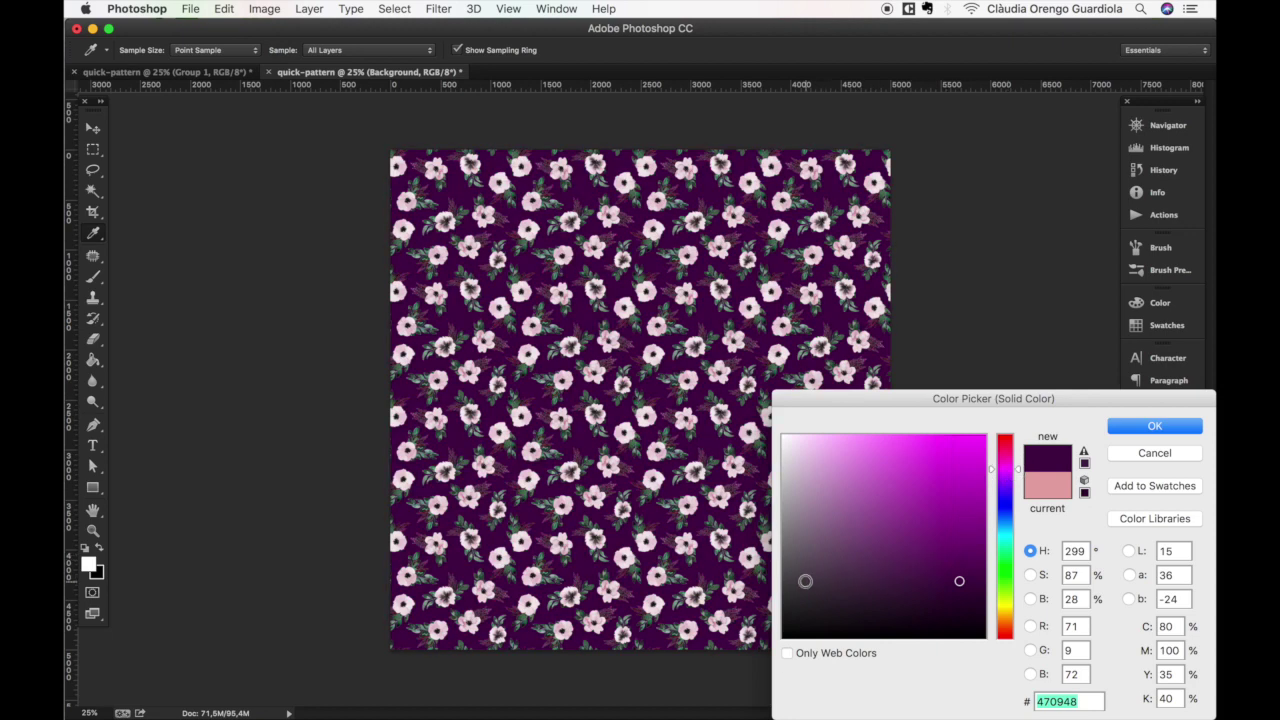
left_click(805, 581)
left_click(788, 558)
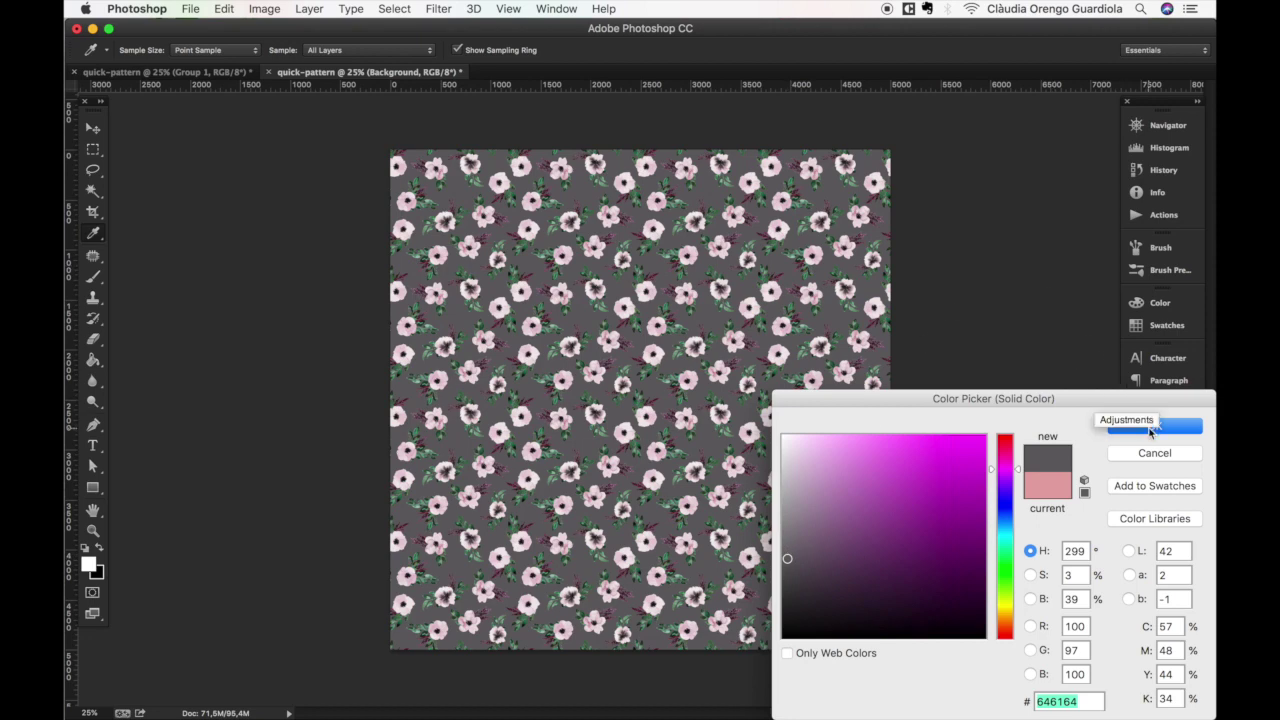
left_click(1153, 428)
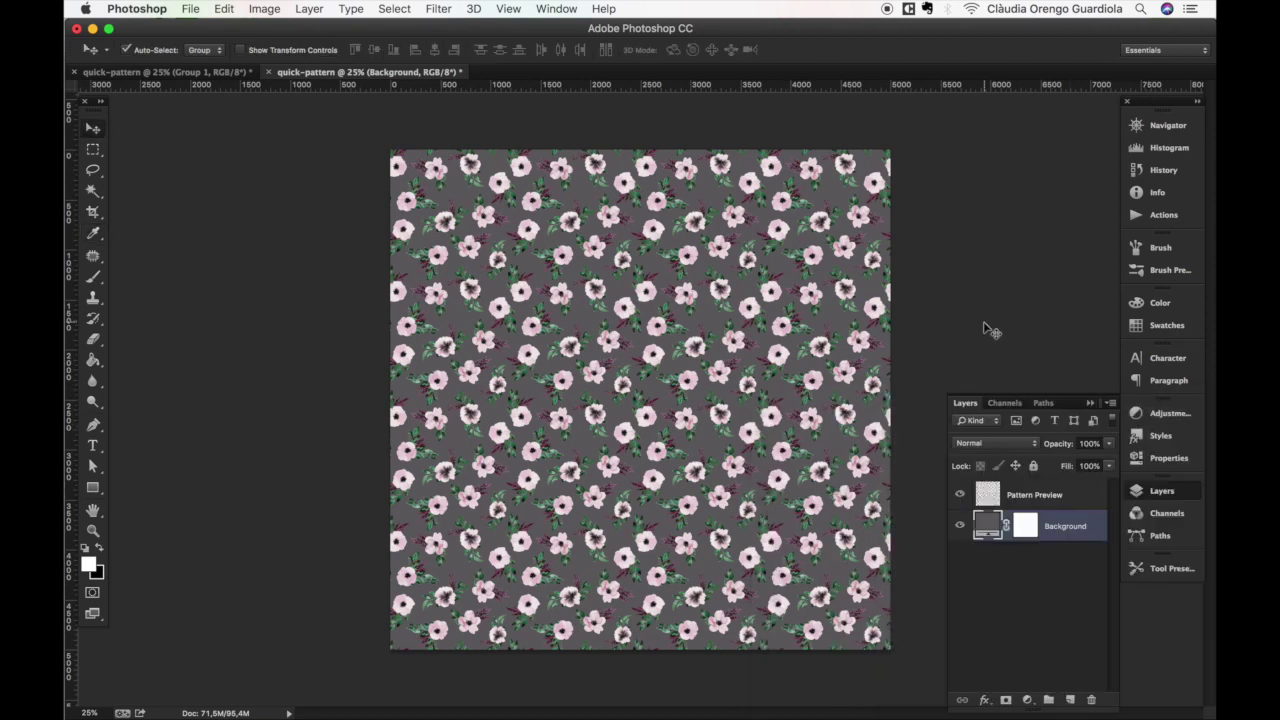